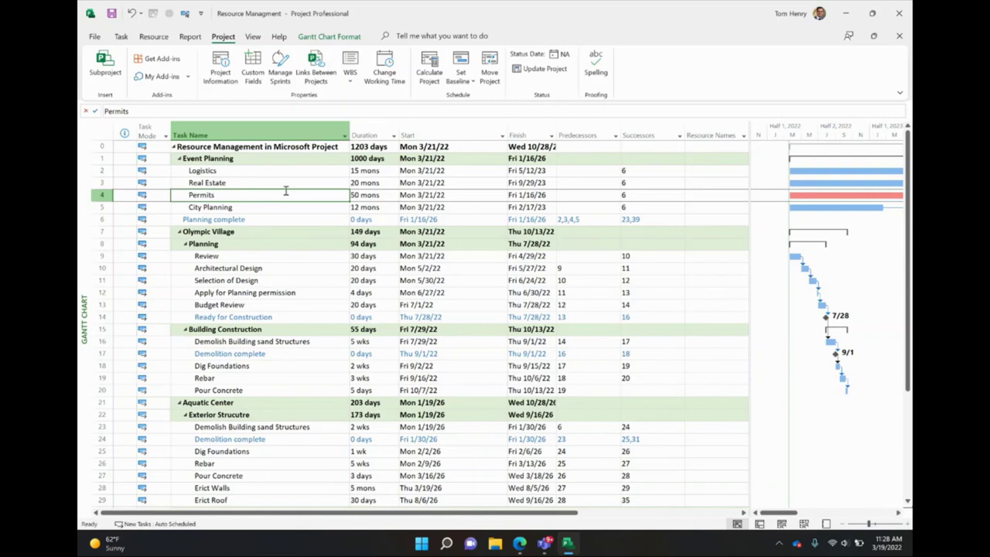
Open the View ribbon tab to reach the task and resource view options.
click(255, 38)
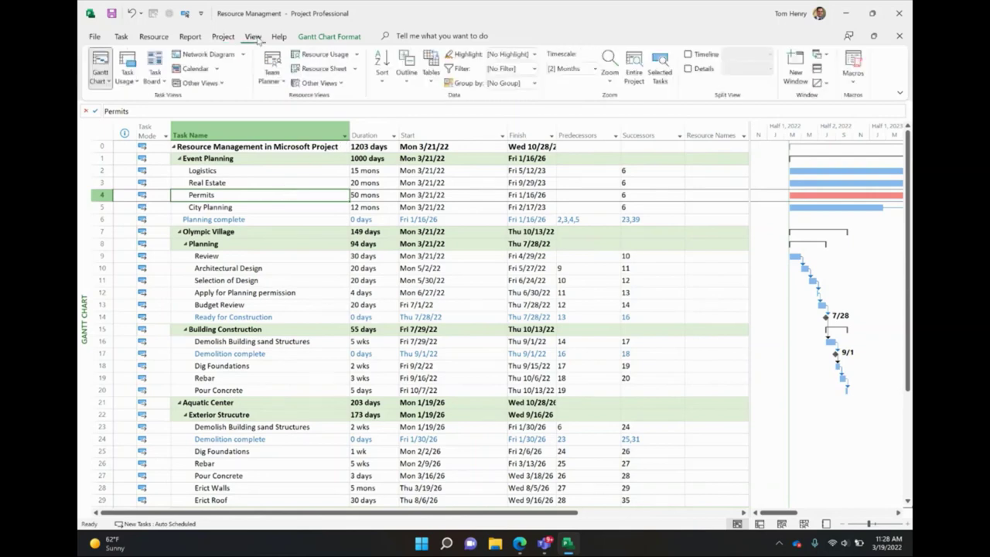
Switch to the Resource Sheet and enter two people's names as new resources.
click(322, 70)
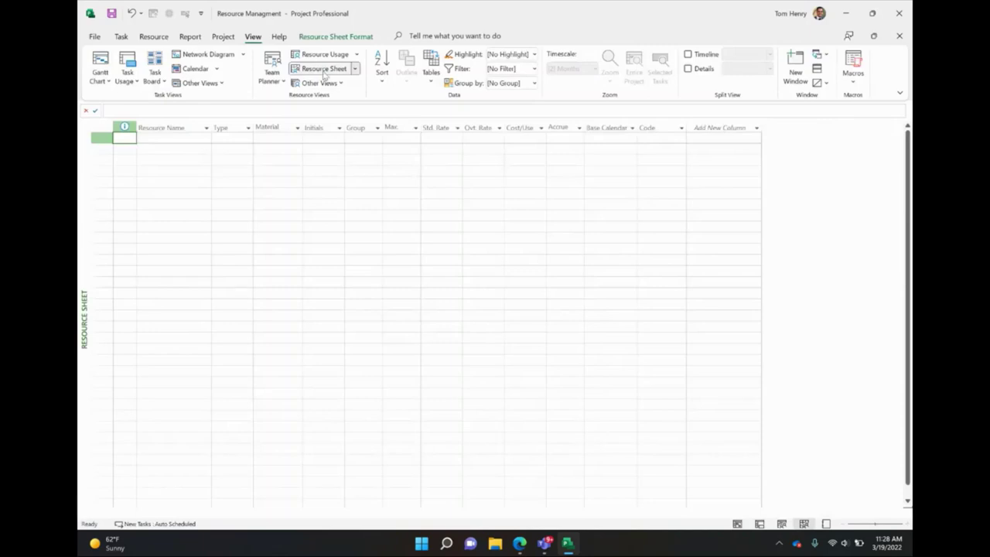
click(184, 140)
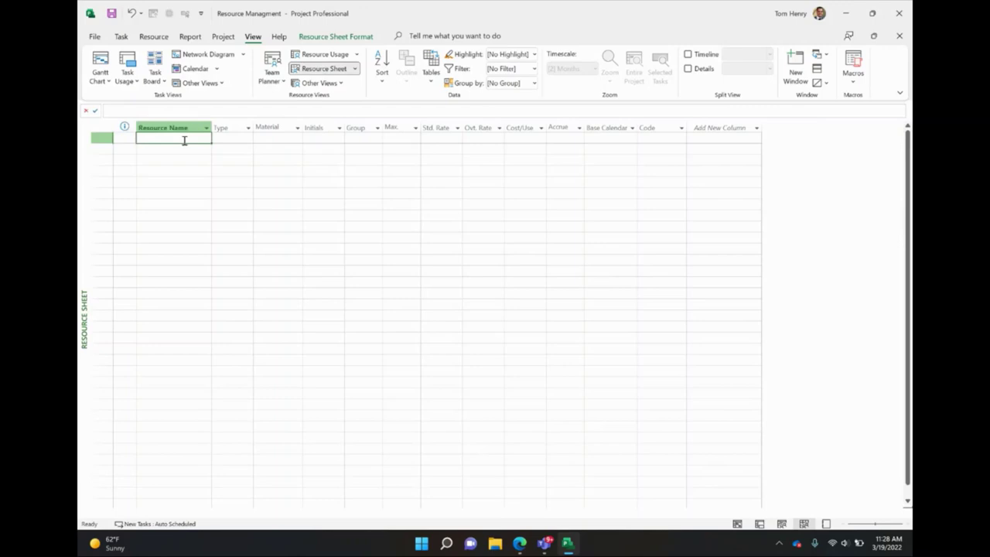
text(Tom)
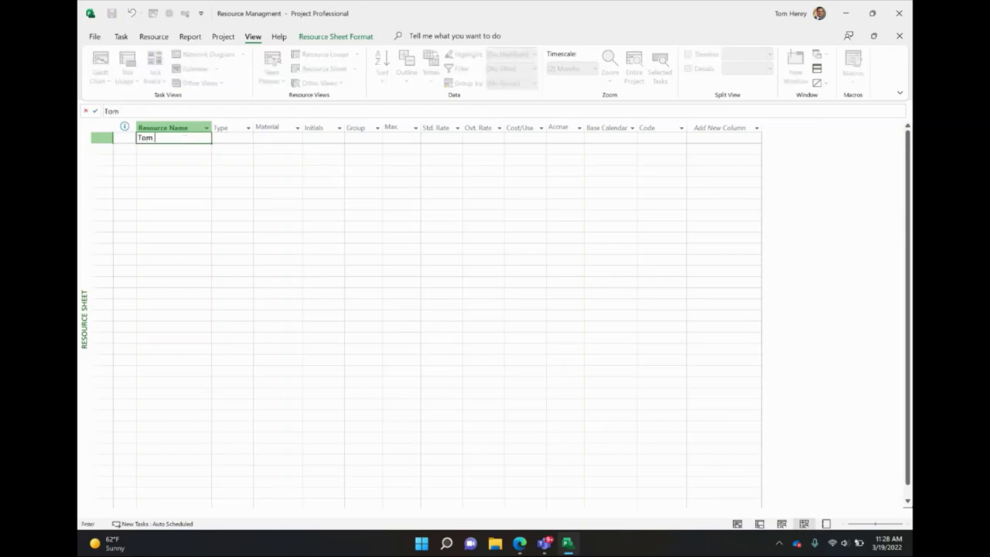
text( Henry)
click(215, 183)
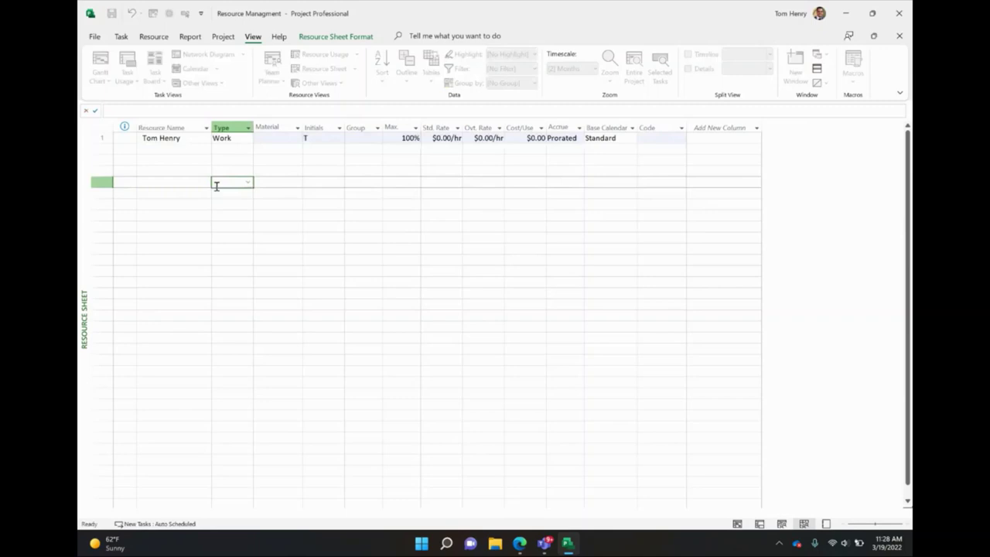
click(175, 149)
text(Ja)
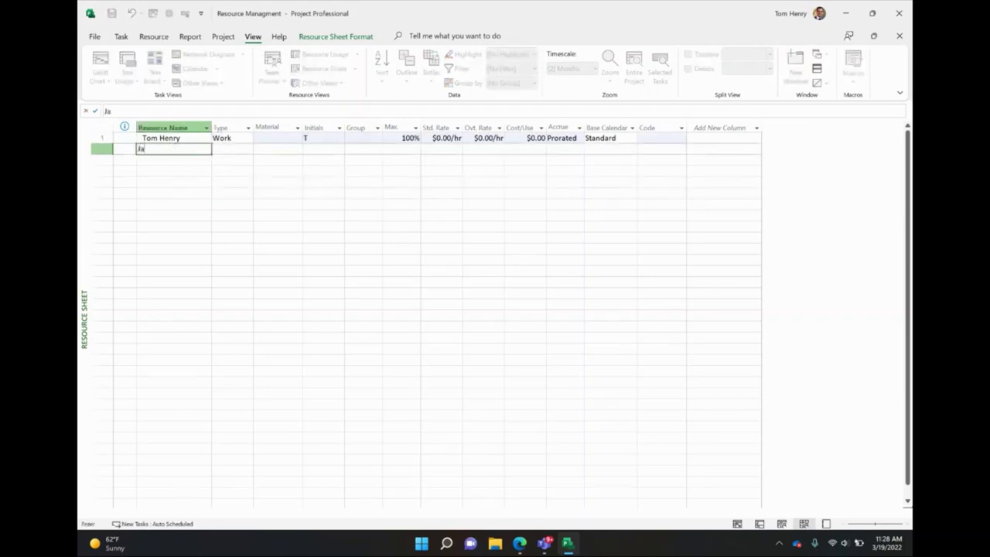
text(son Dorell)
click(179, 236)
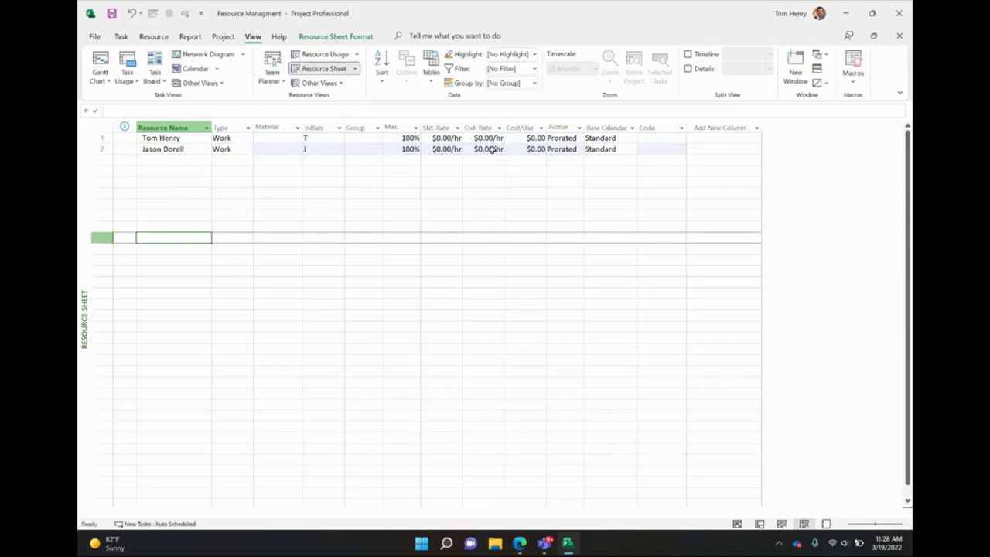
Give both work resources a $60.00/hr standard rate.
click(454, 140)
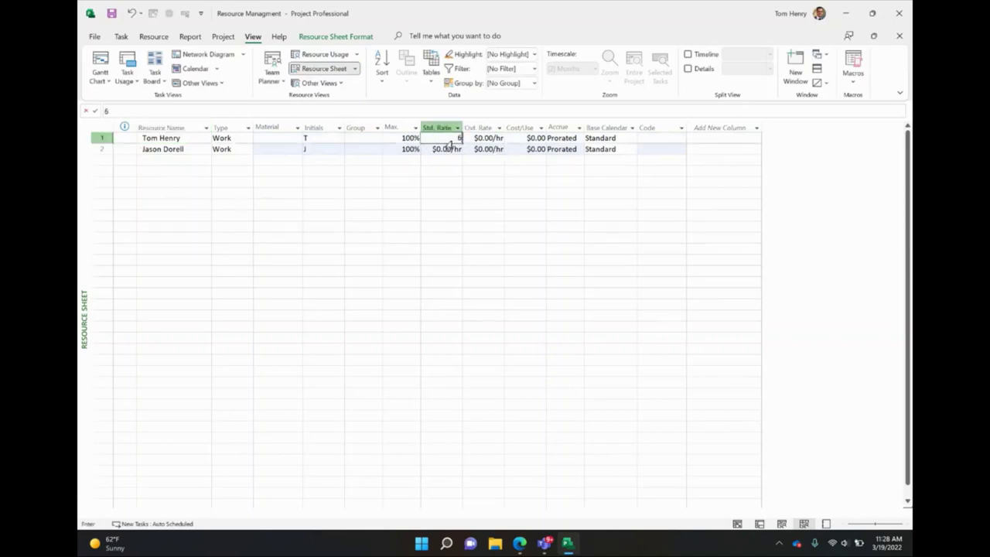
text(60)
key(Return)
text(60)
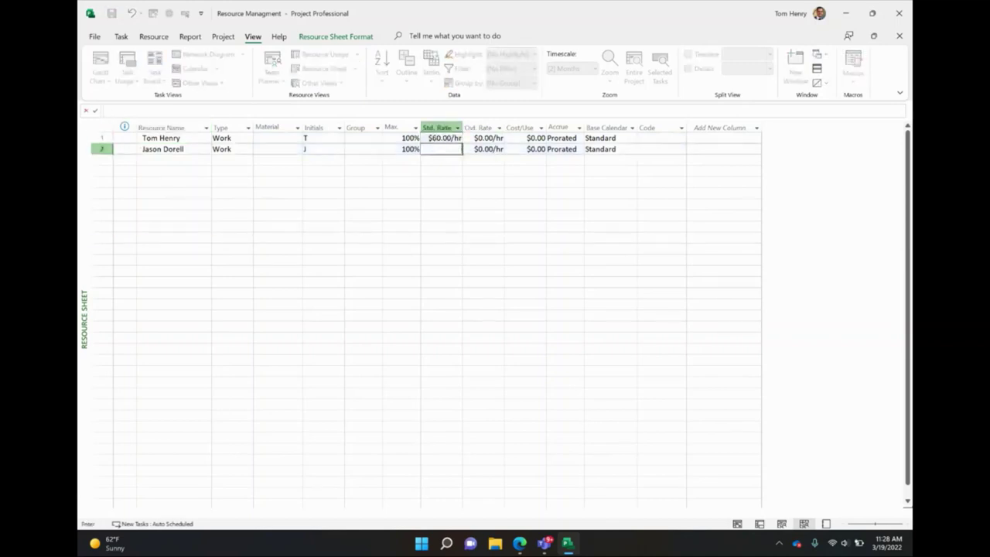
key(Return)
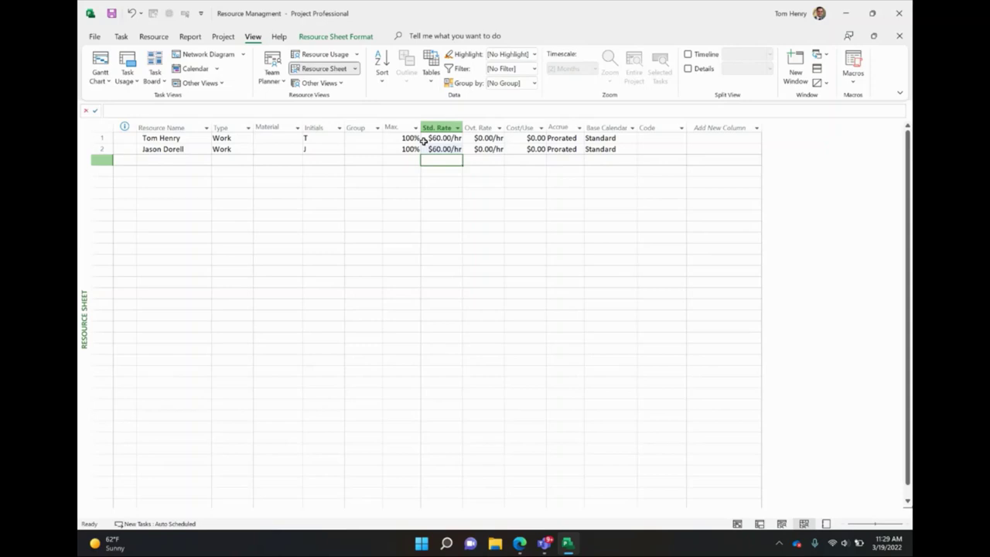
Add Travel and Software as new resource rows.
click(155, 161)
text(T)
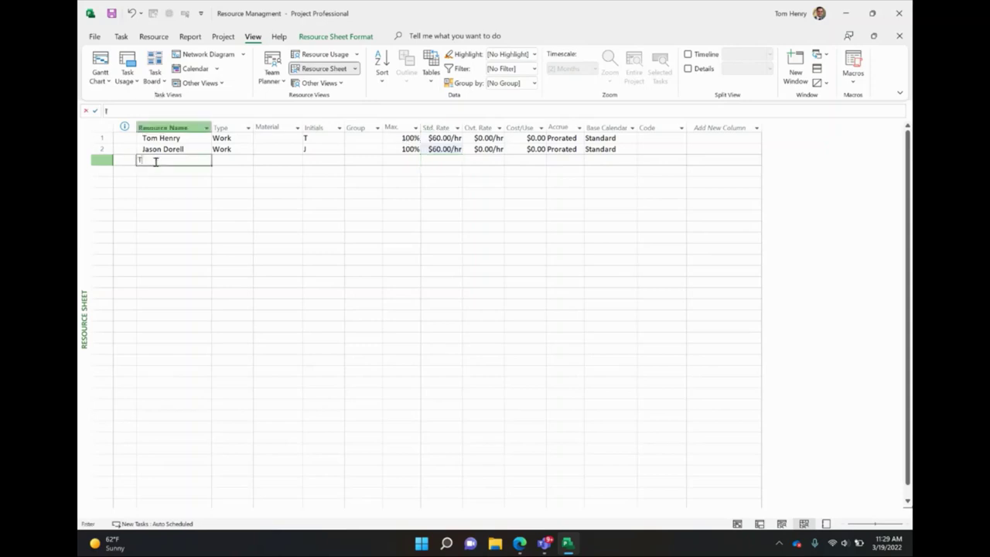
text(ravel)
key(Return)
text(S)
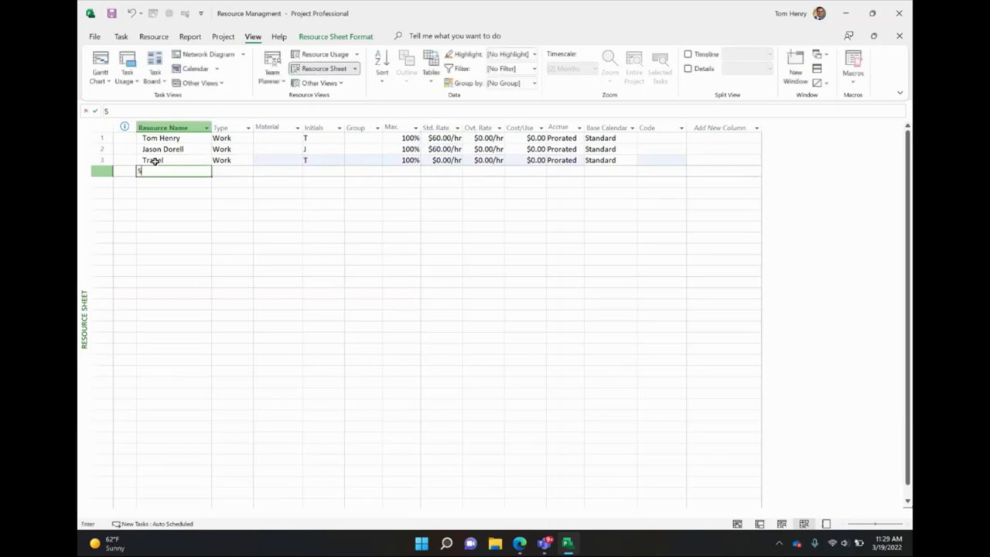
text(oftware)
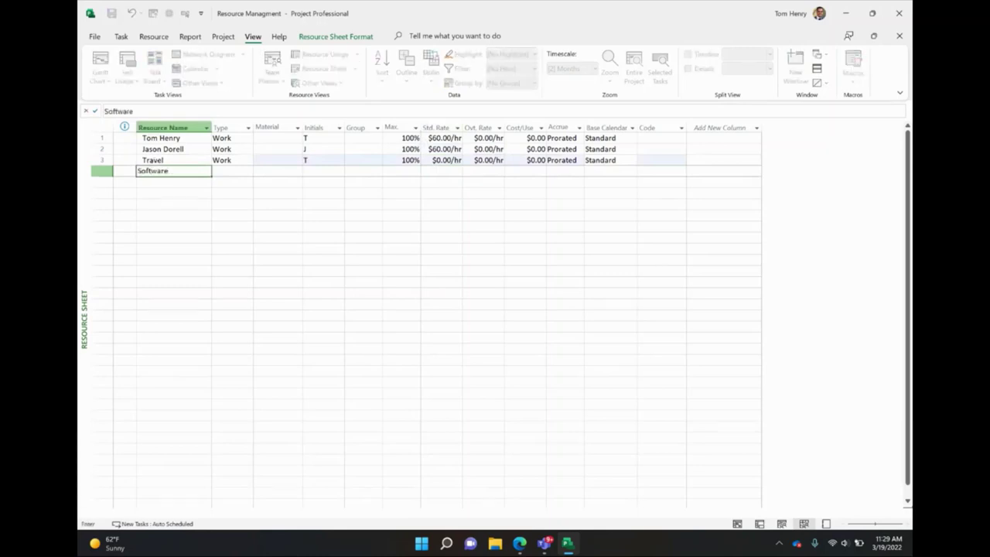
key(Return)
Set the Type of both Travel and Software to Cost.
click(224, 161)
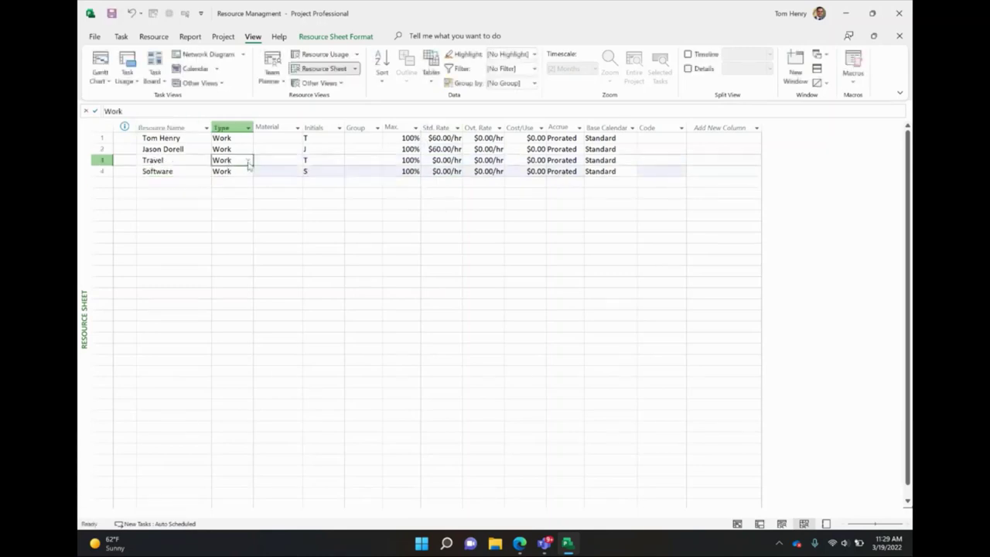
click(247, 161)
click(236, 184)
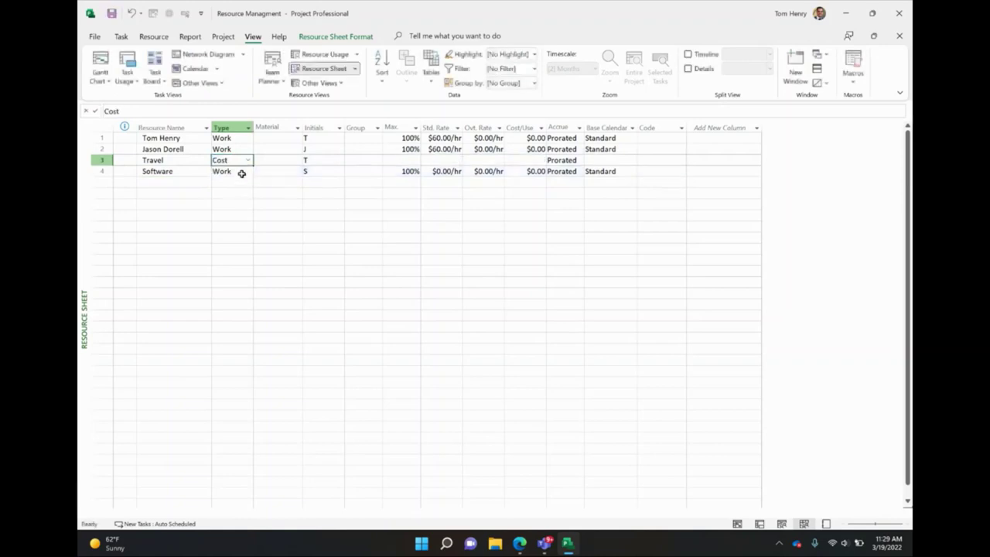
click(241, 173)
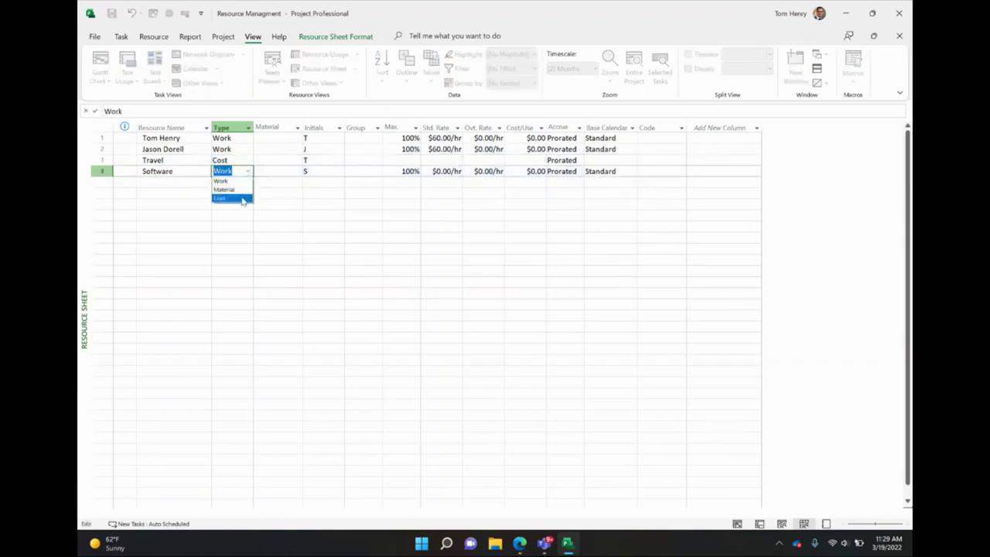
click(232, 198)
click(241, 138)
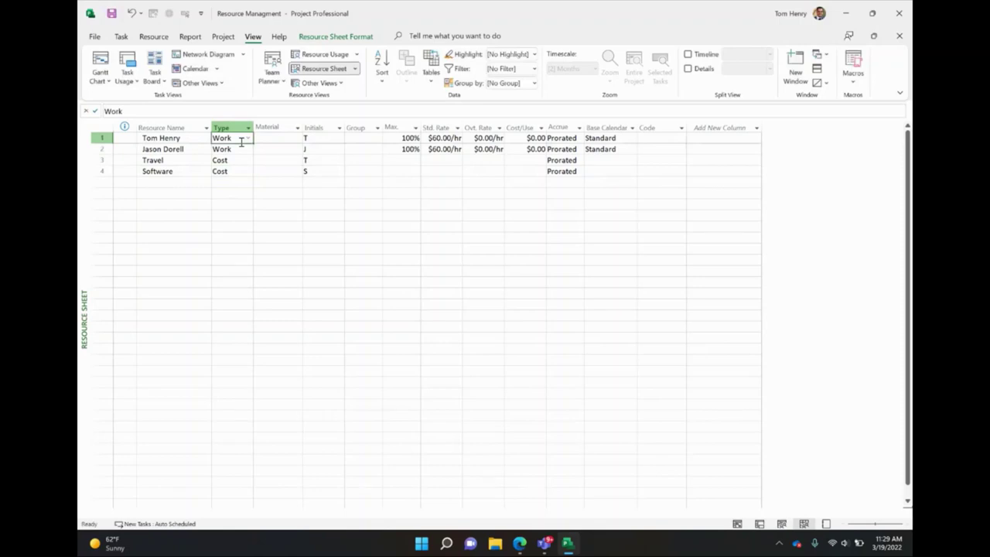
click(235, 169)
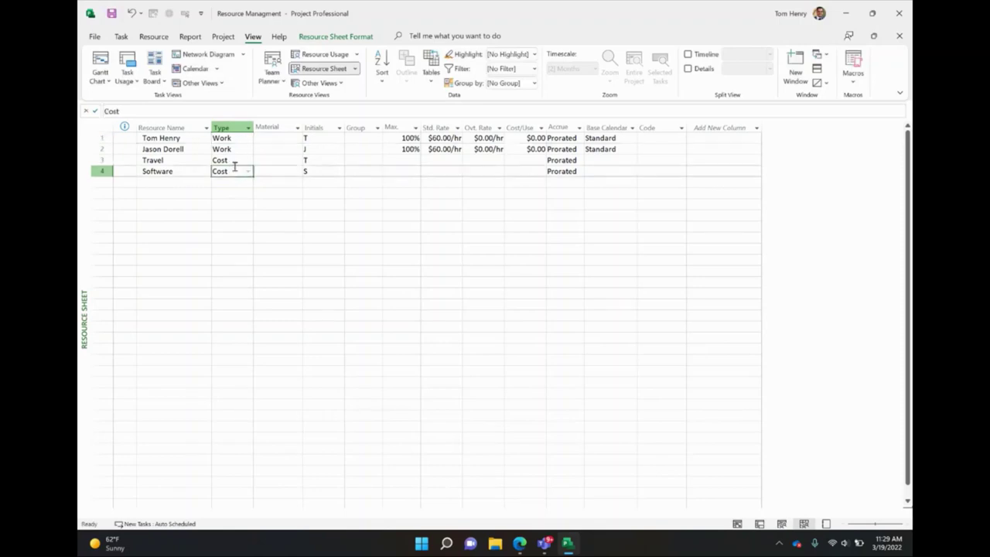
click(177, 184)
click(227, 183)
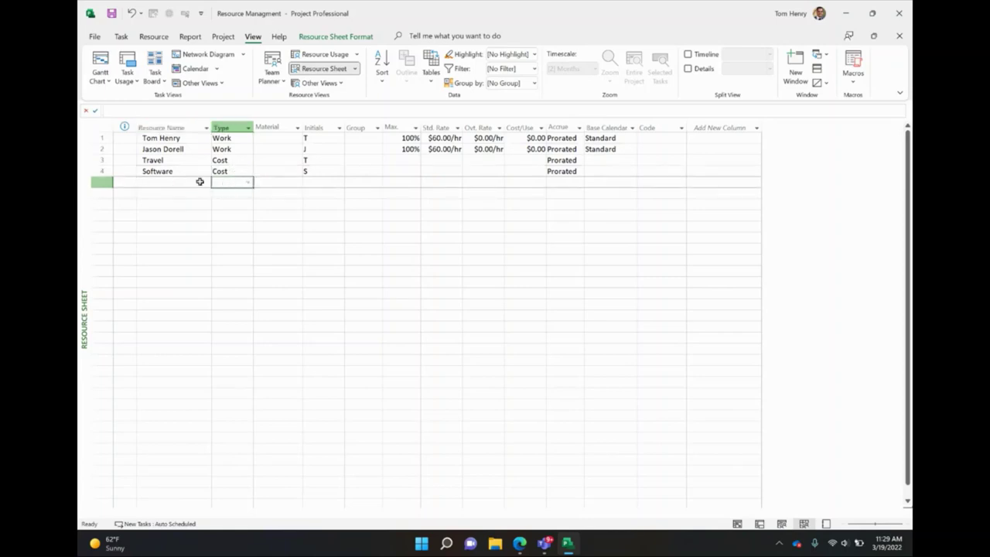
click(192, 183)
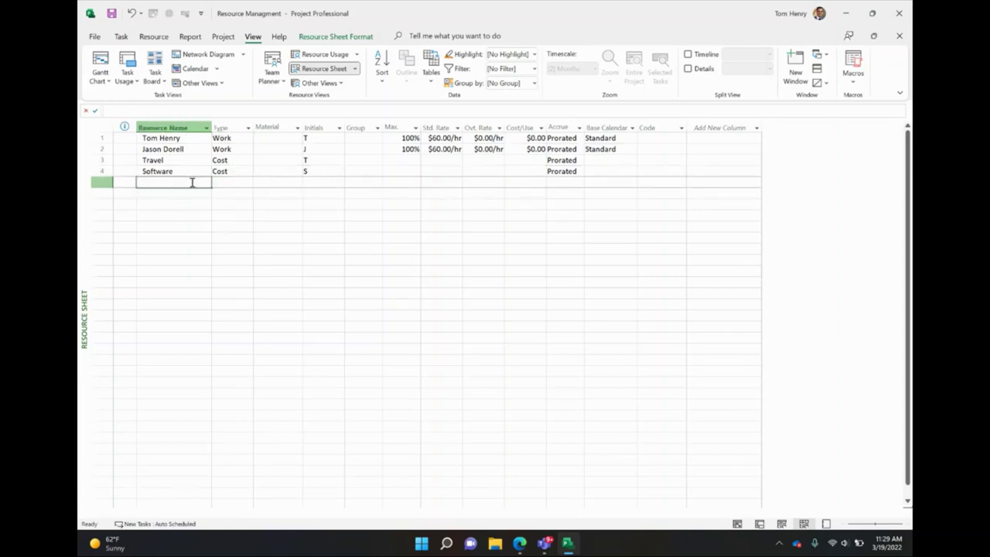
Add Bricks and Lumber as new resource rows.
text(Br)
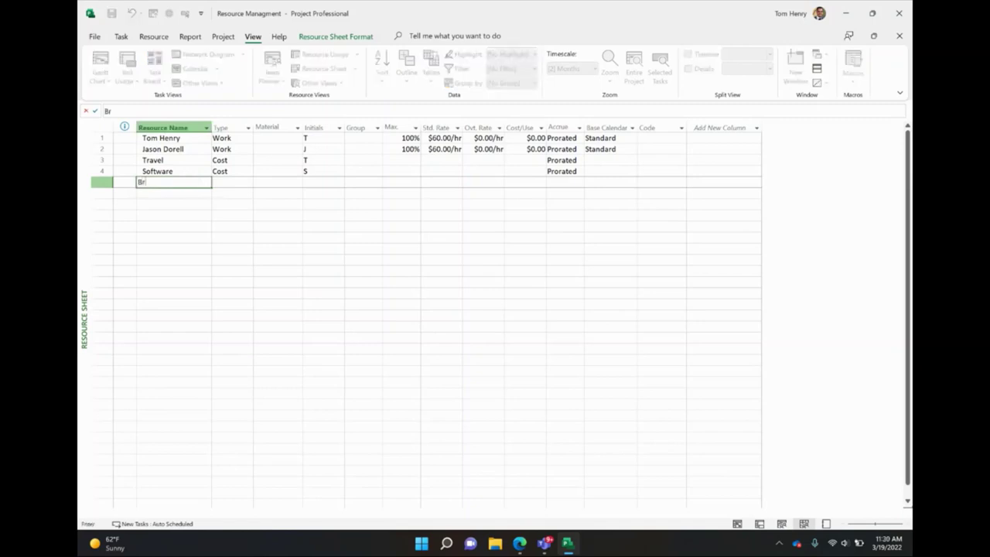
text(icks)
key(Return)
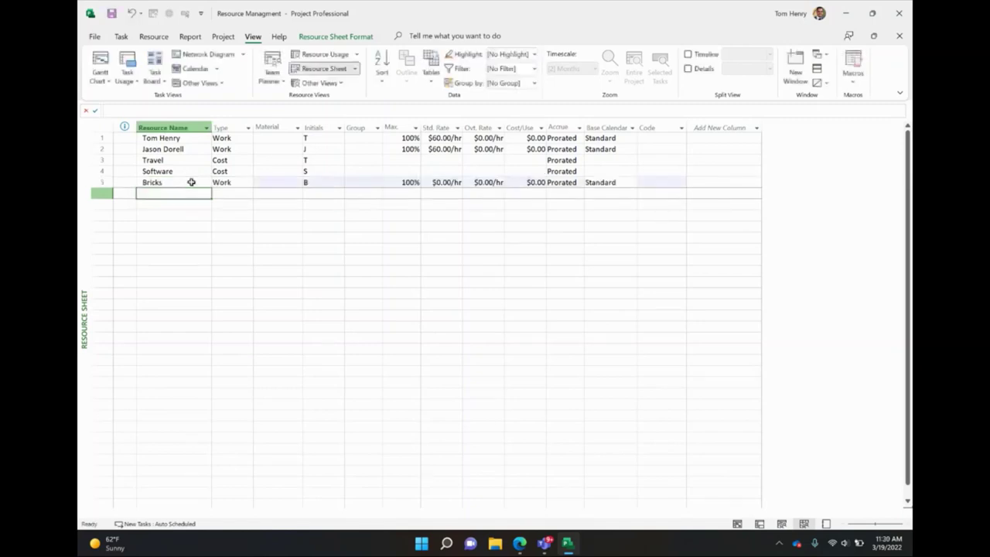
text(Lumber)
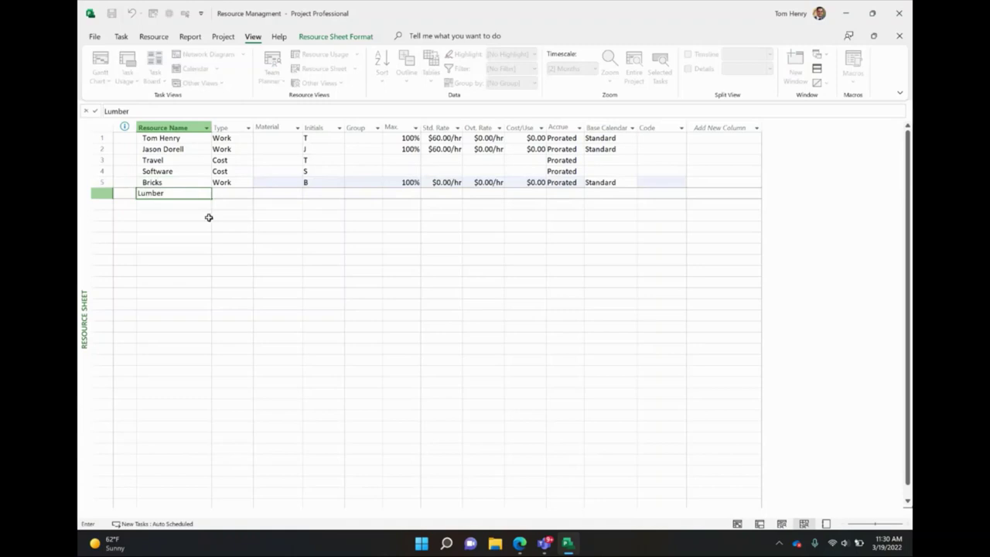
key(Return)
Set Bricks and Lumber to Material type, accepting the Planning Wizard tip.
click(241, 183)
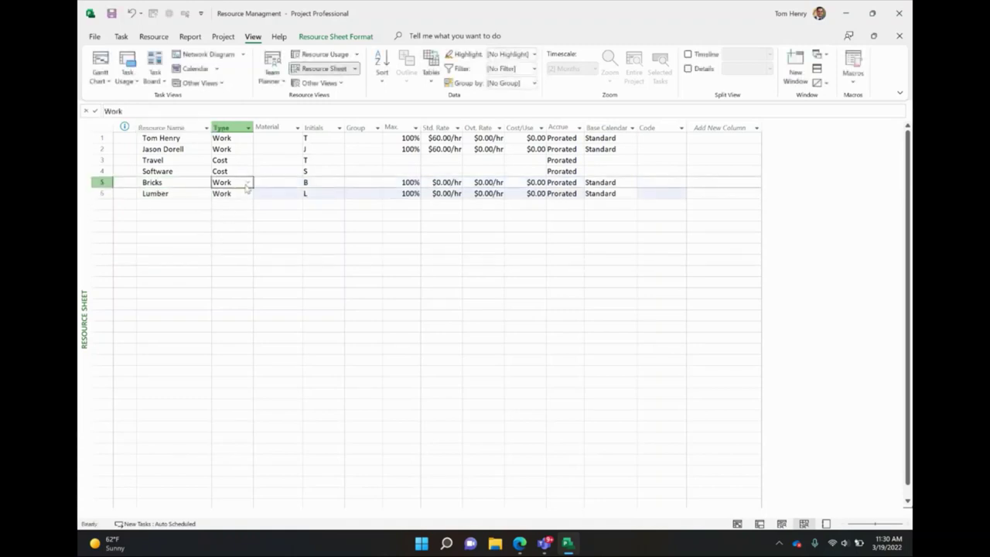
click(241, 200)
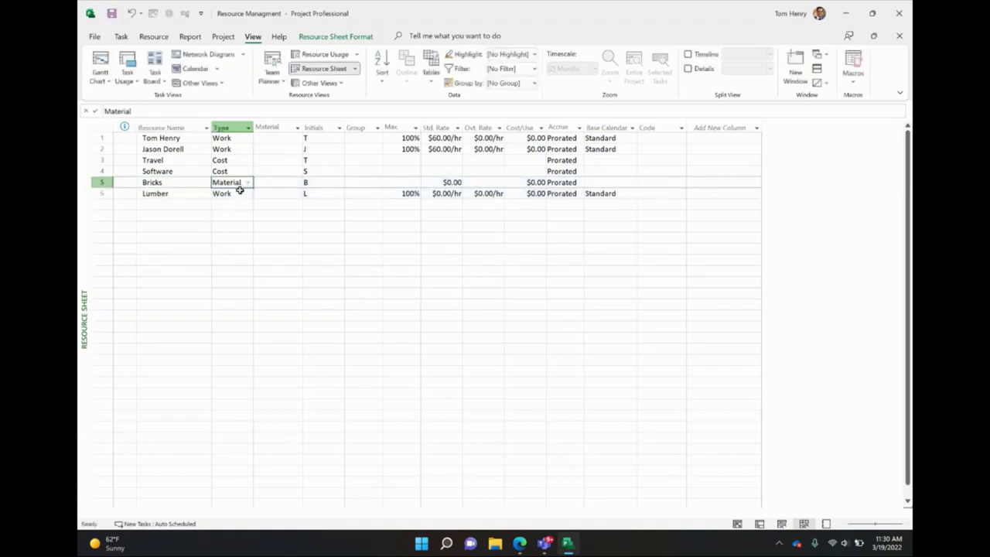
click(249, 195)
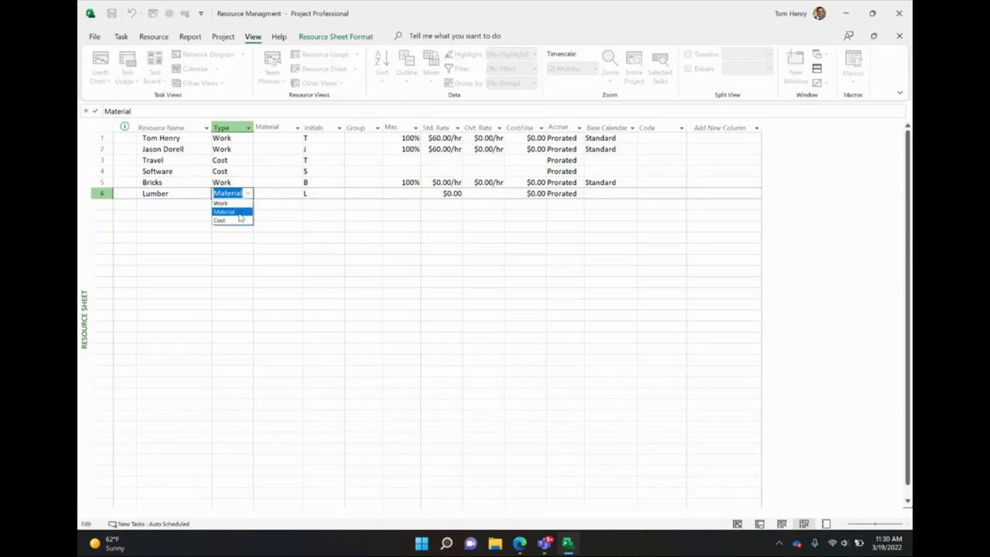
click(235, 201)
click(236, 184)
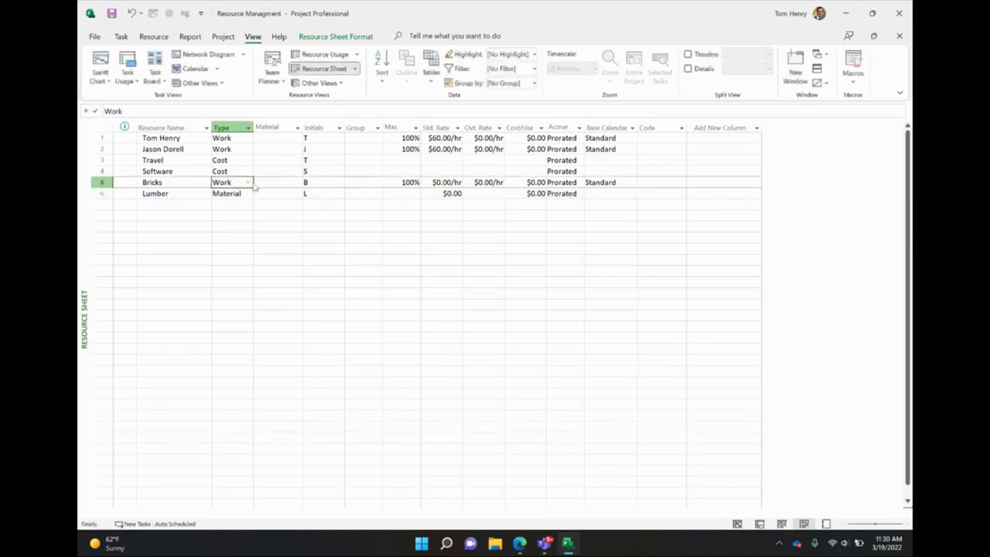
click(252, 185)
click(245, 206)
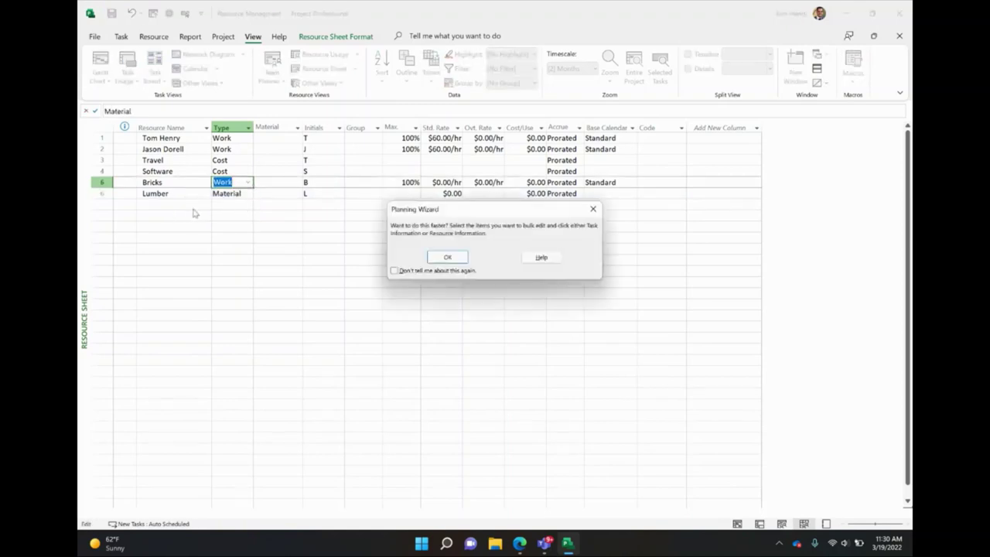
click(447, 257)
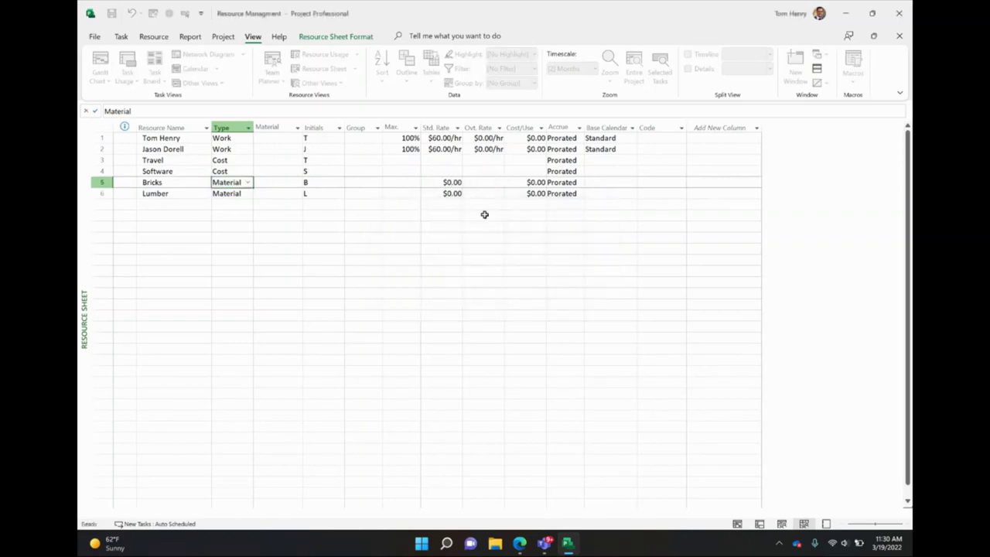
click(166, 226)
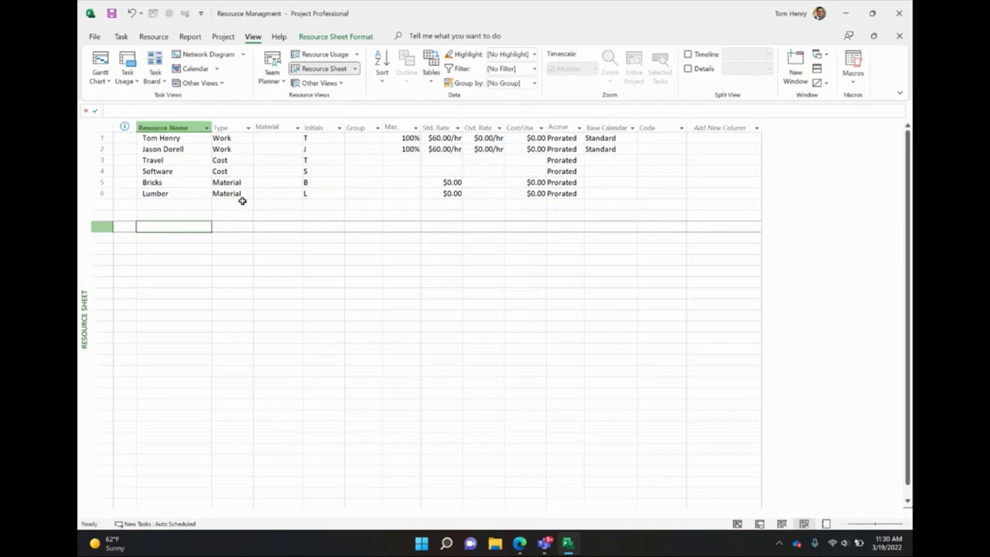
Enter material labels 'Pallets' for Bricks and 'SQFT' for Lumber.
double_click(302, 127)
click(277, 185)
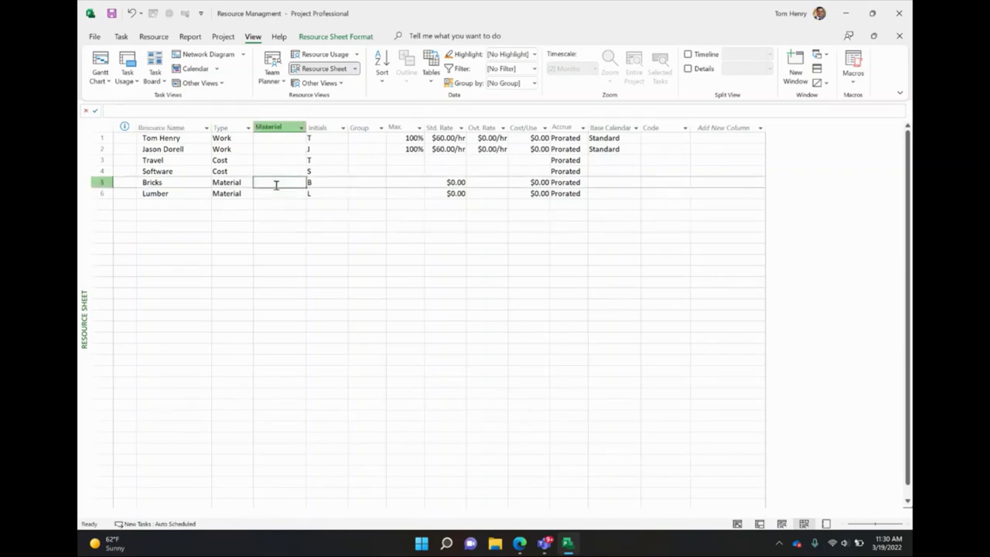
text(Pallets)
key(Return)
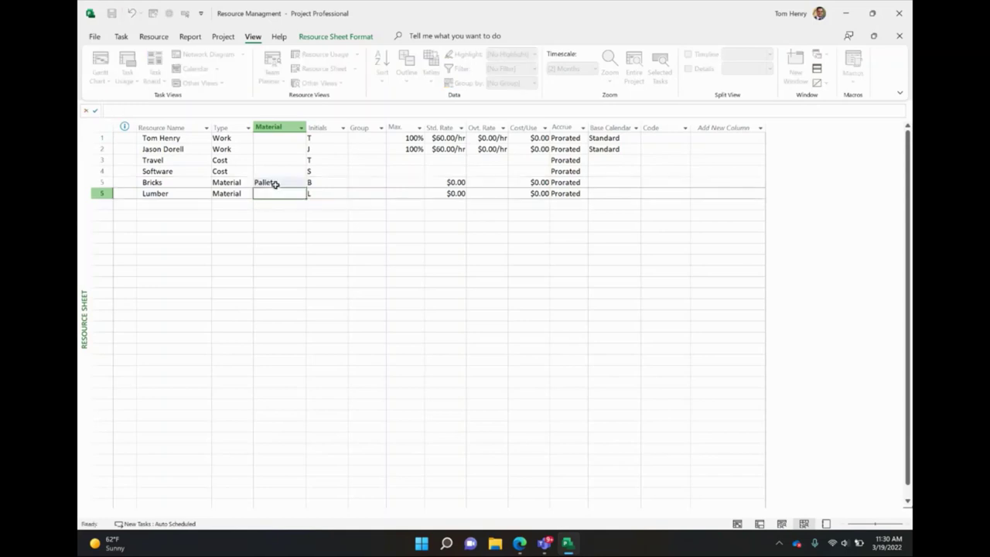
key(F2)
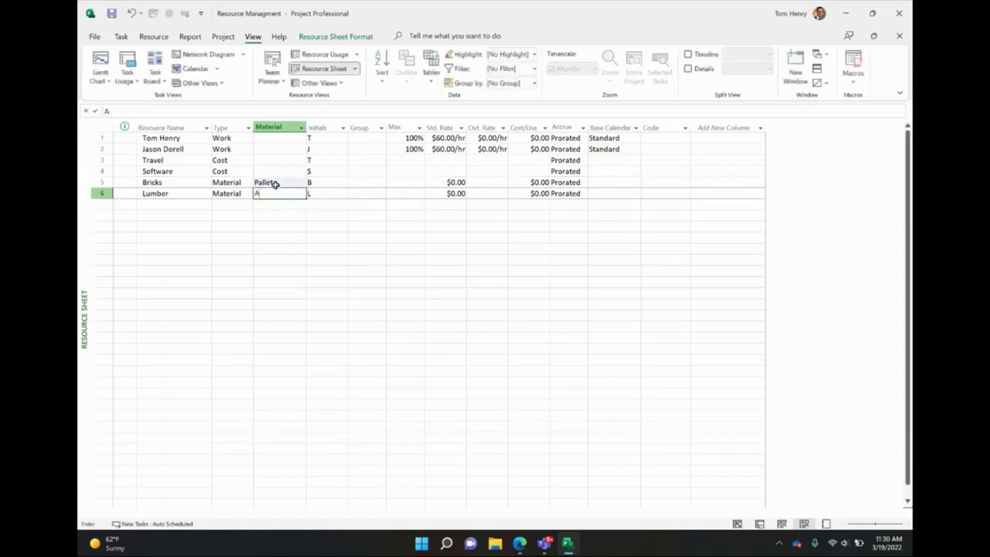
text(S)
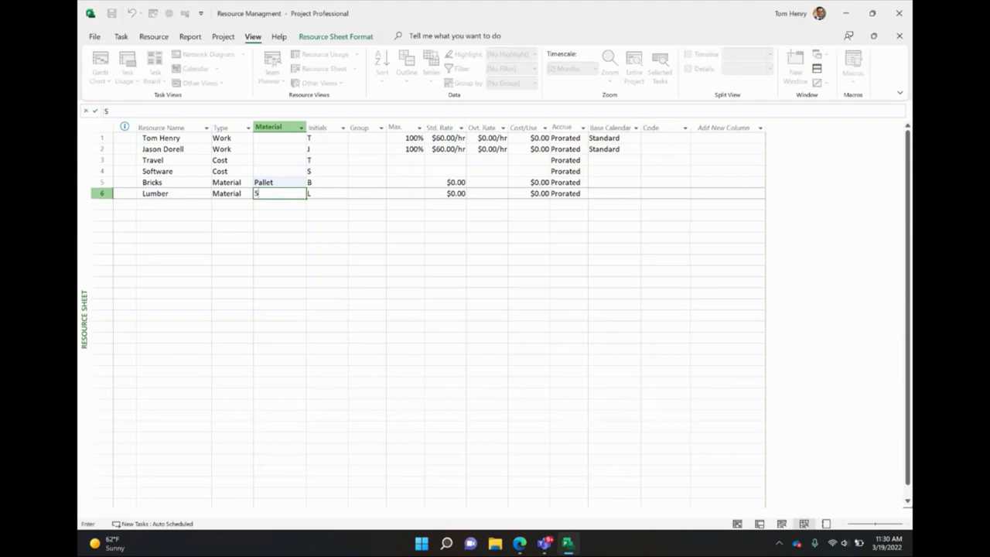
text(QFT)
click(334, 260)
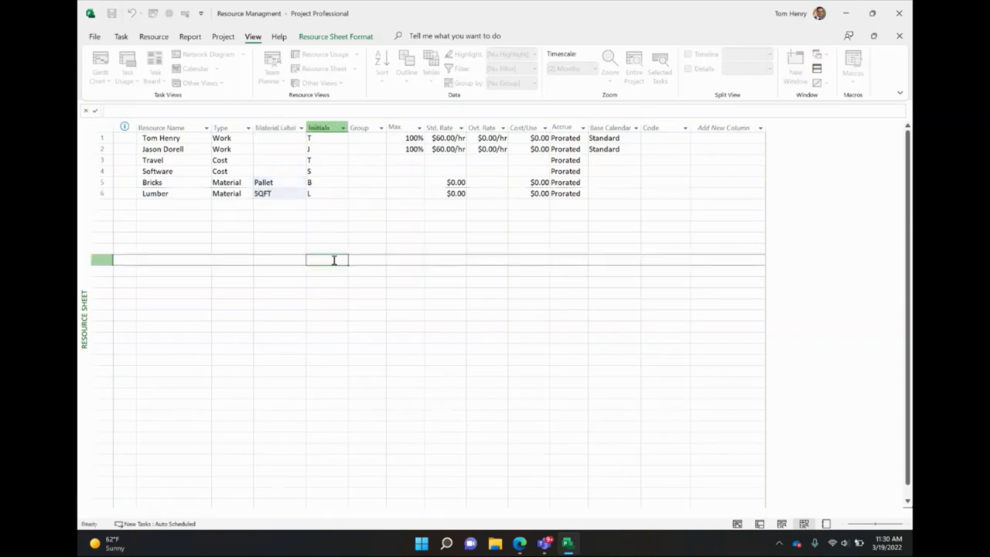
Set standard rates of $100.00 for Bricks and $20.00 for Lumber.
click(450, 181)
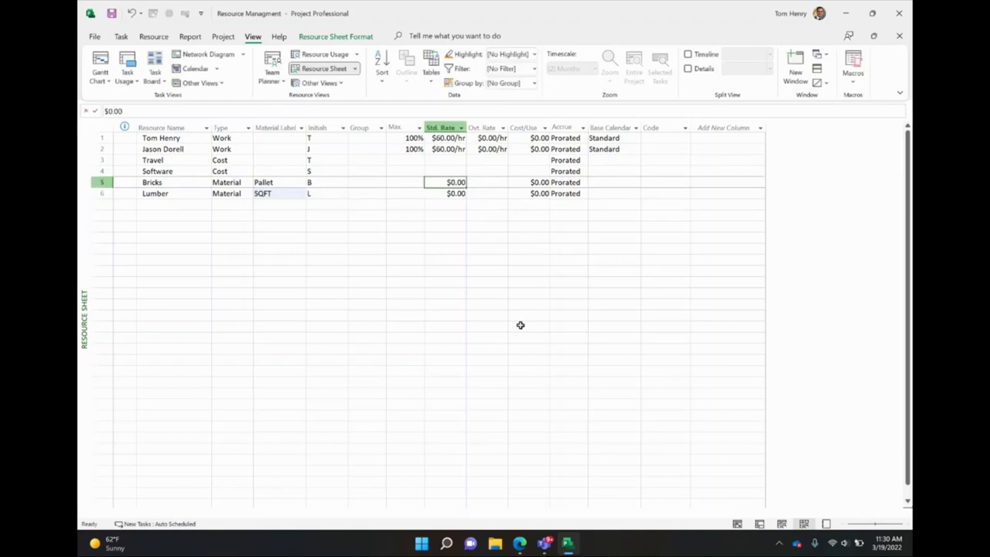
text(100)
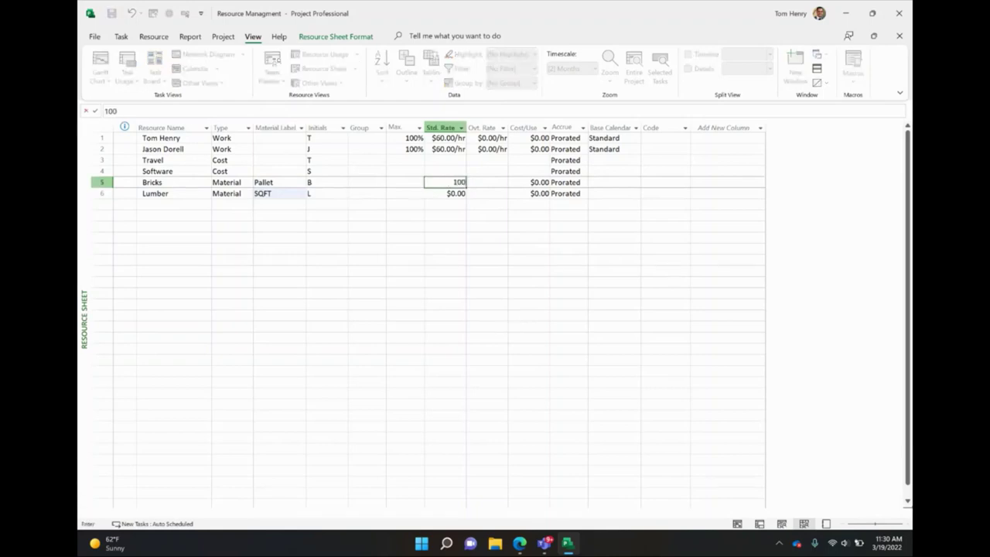
key(Return)
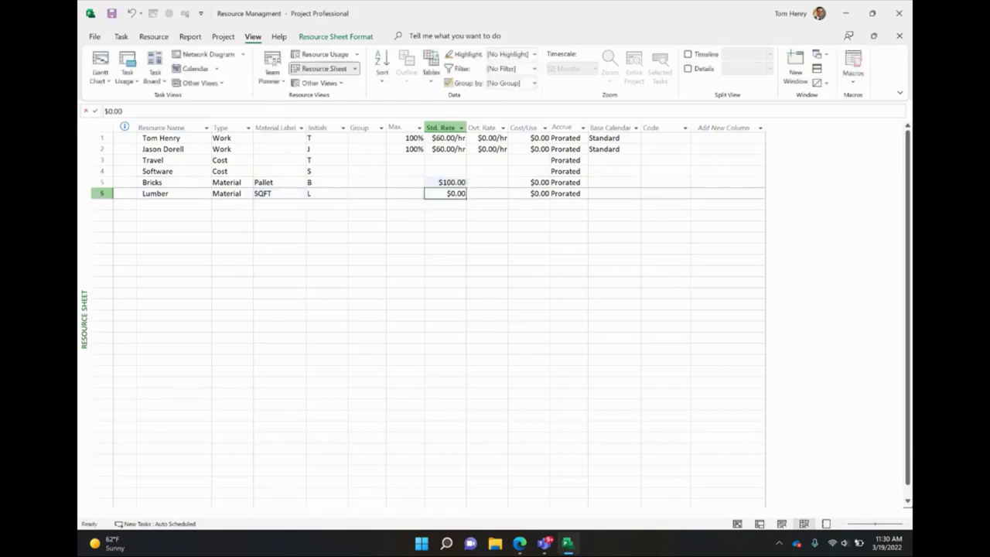
text(29)
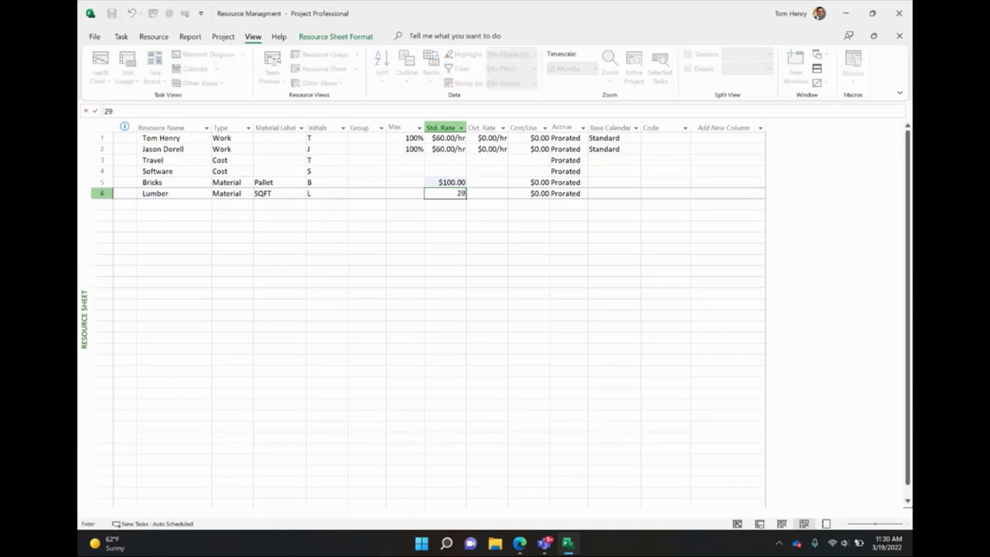
key(BackSpace)
text(0)
click(377, 342)
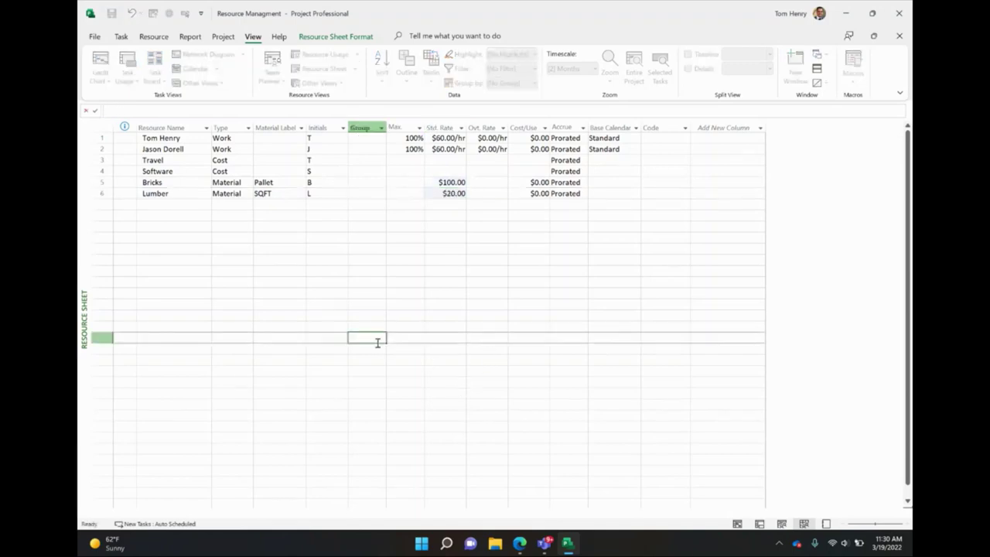
Review the resources' types, standard rates and base calendar on the sheet.
click(187, 184)
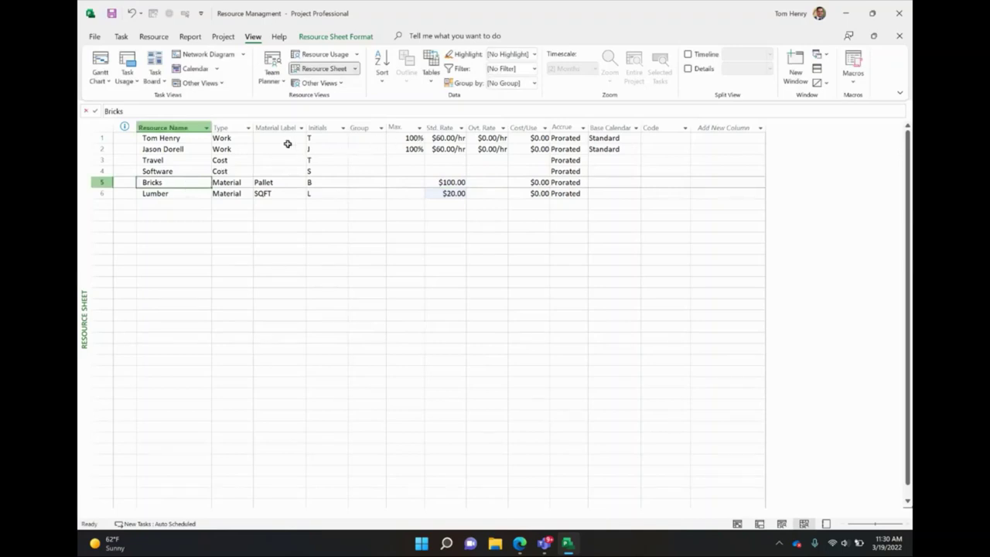
click(185, 139)
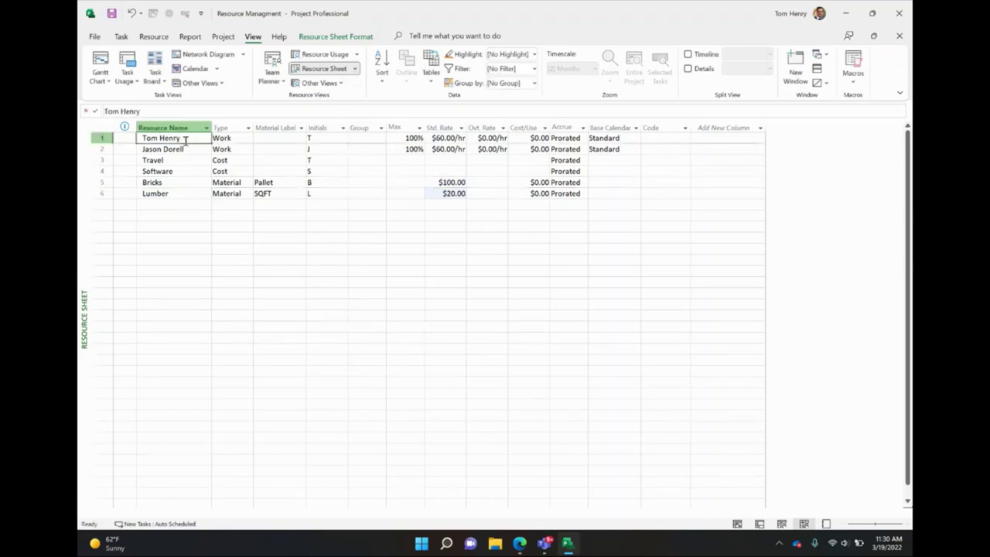
click(239, 139)
click(434, 138)
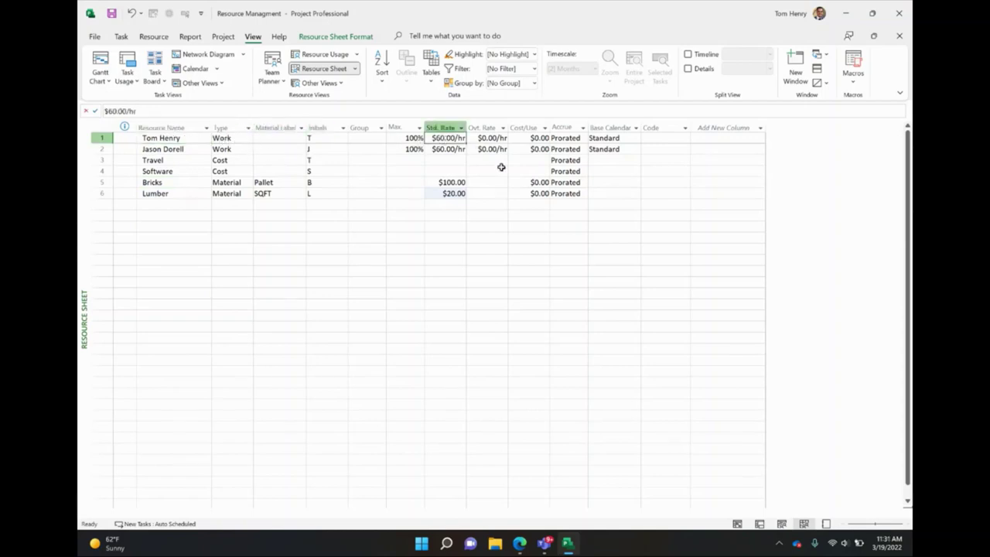
click(183, 160)
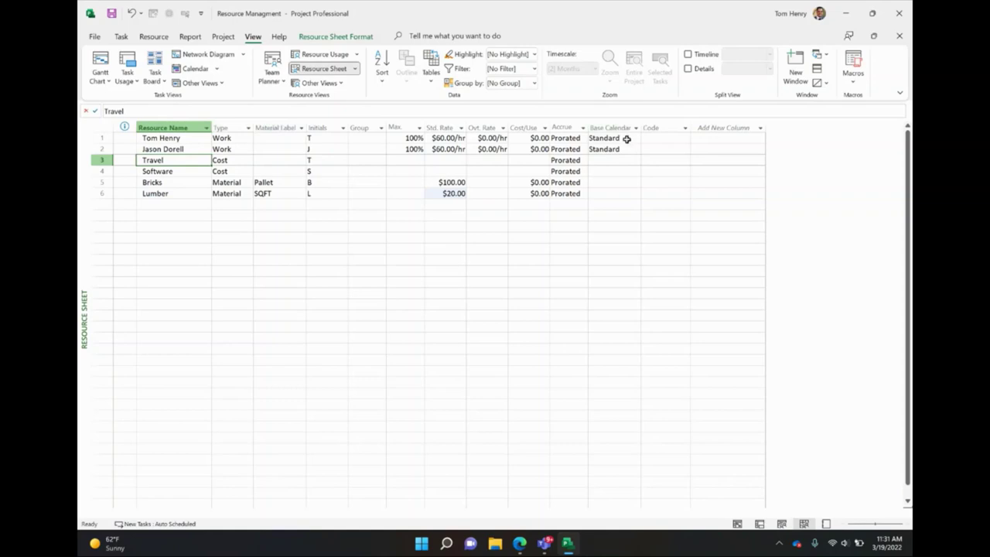
click(626, 139)
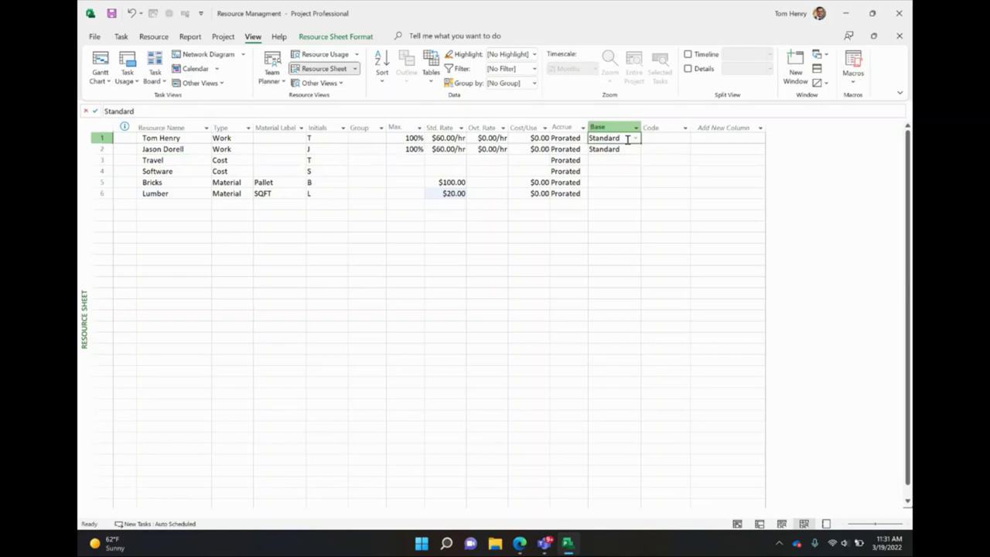
click(498, 138)
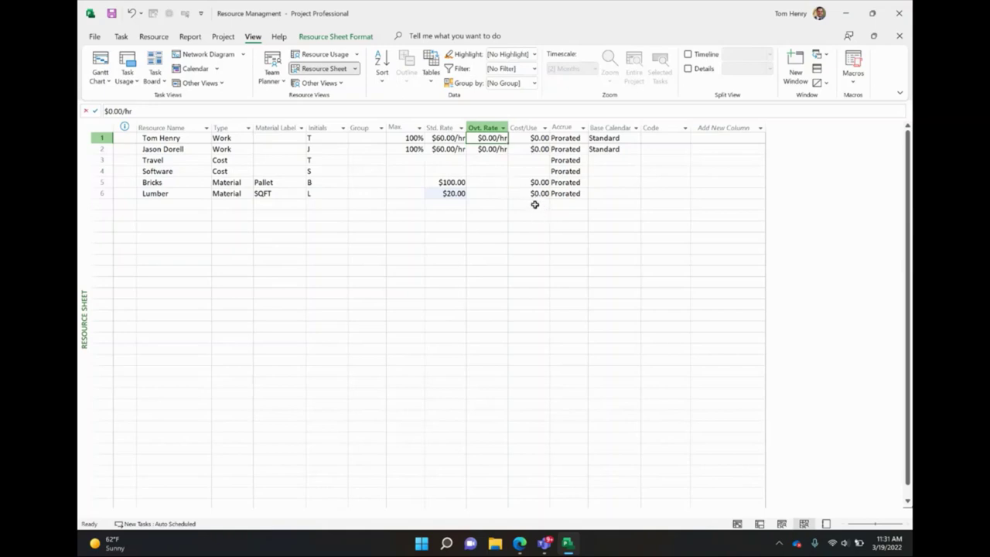
Give the first work resource a $100.00/hr overtime rate and $20.00 cost per use.
text(100)
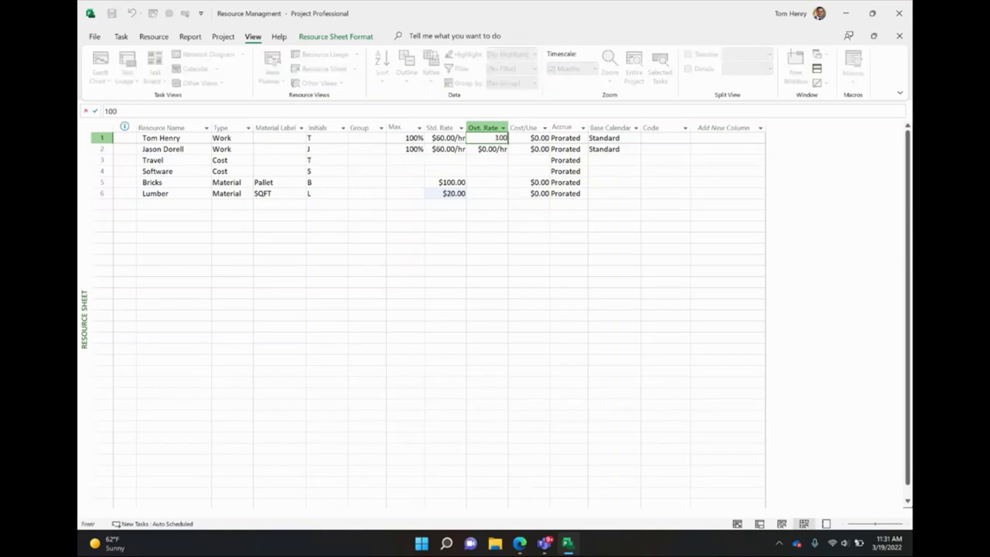
key(Return)
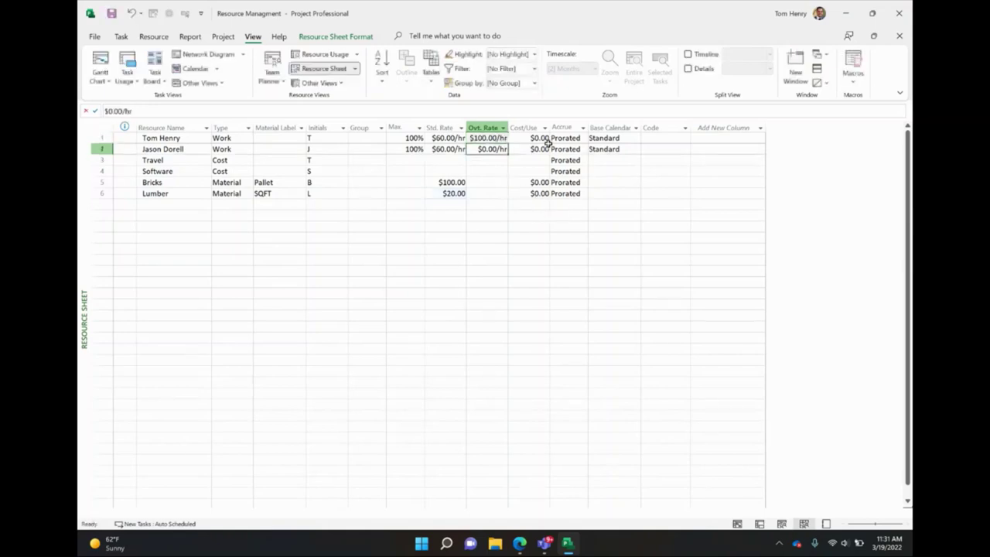
click(539, 138)
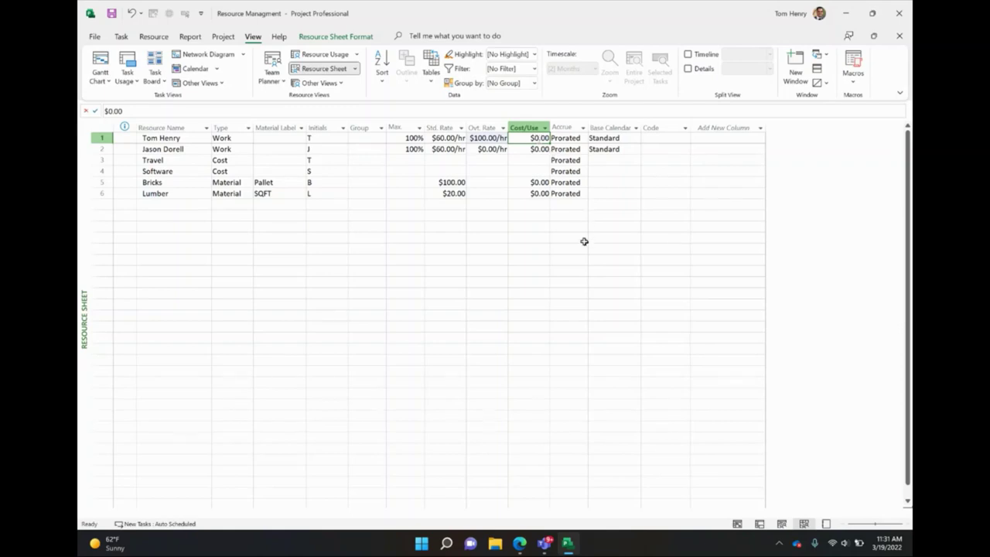
text(20)
key(Return)
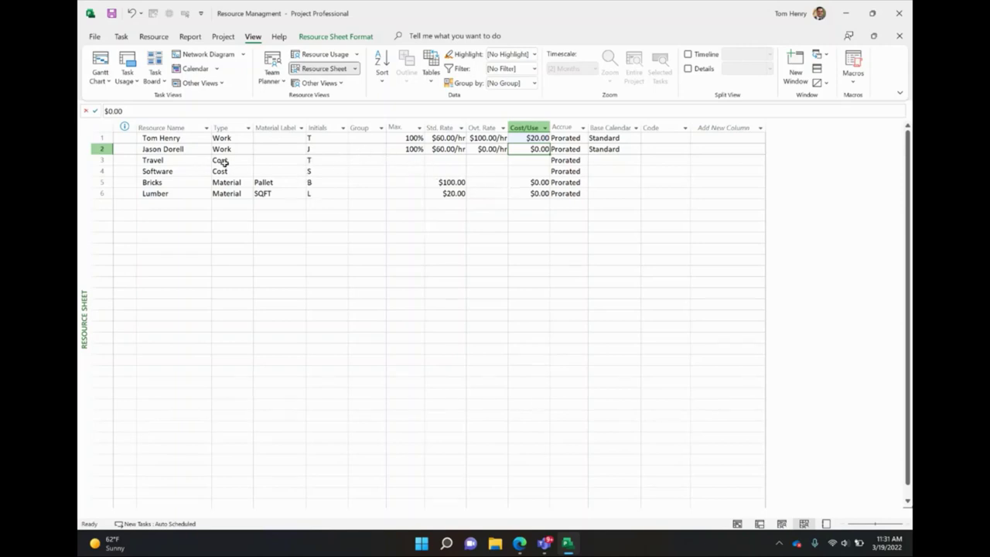
Lower the second work resource's Max. units from 100% to 50%.
click(414, 139)
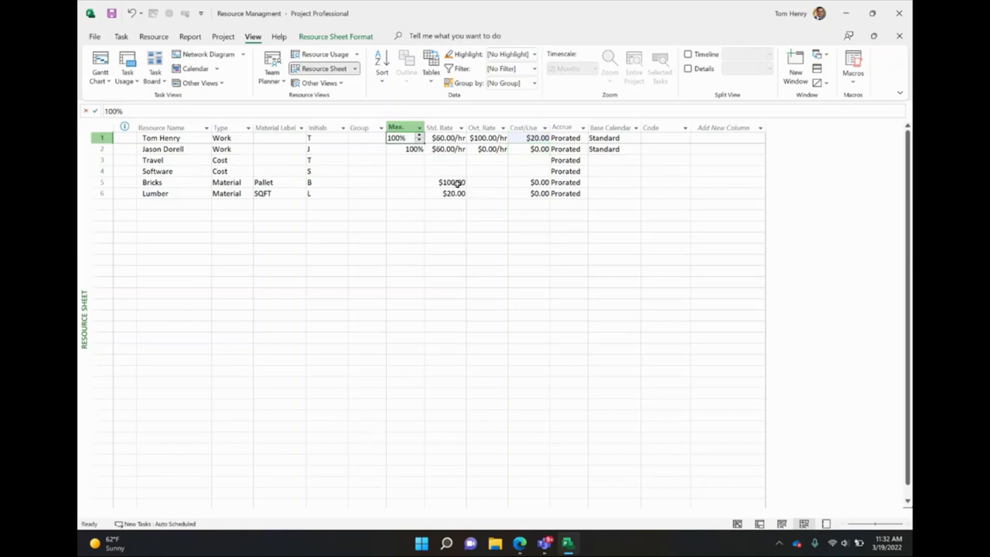
click(412, 148)
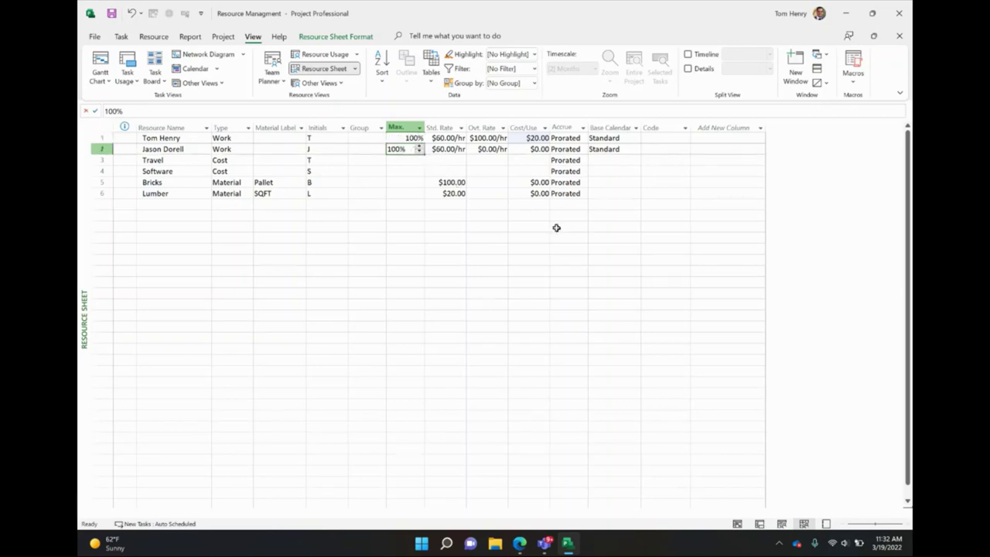
text(50)
key(Return)
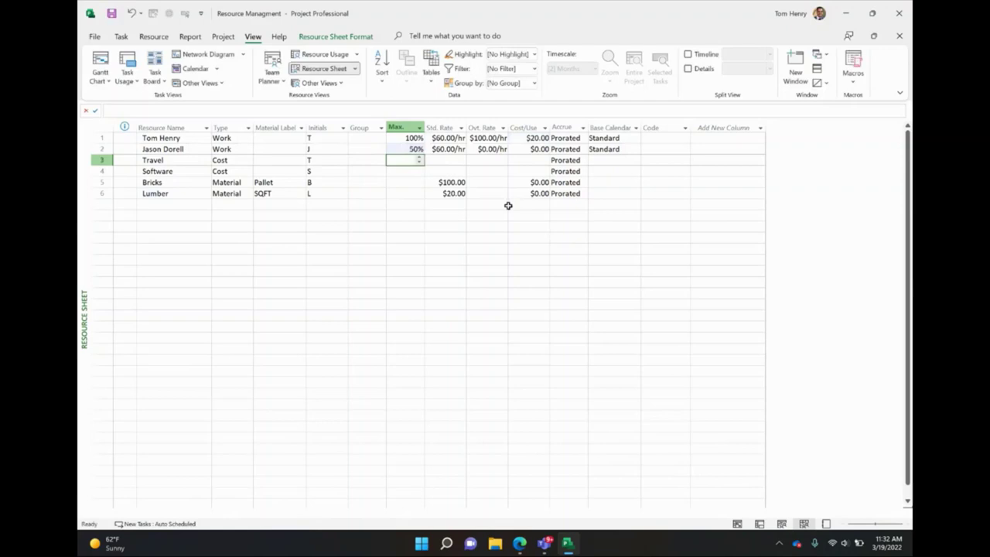
click(415, 151)
click(604, 149)
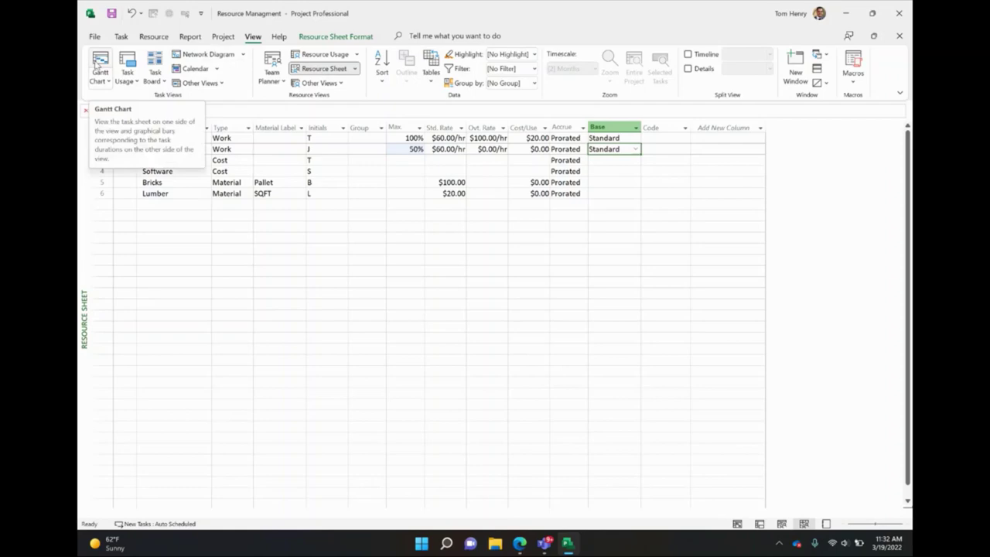
Return to the Gantt Chart view and select the Logistics task.
click(100, 62)
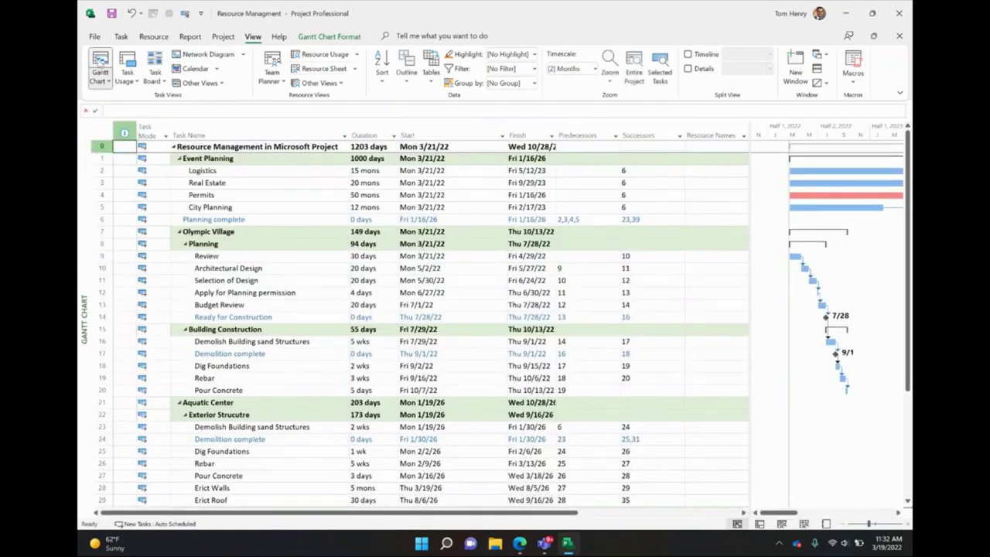
click(336, 73)
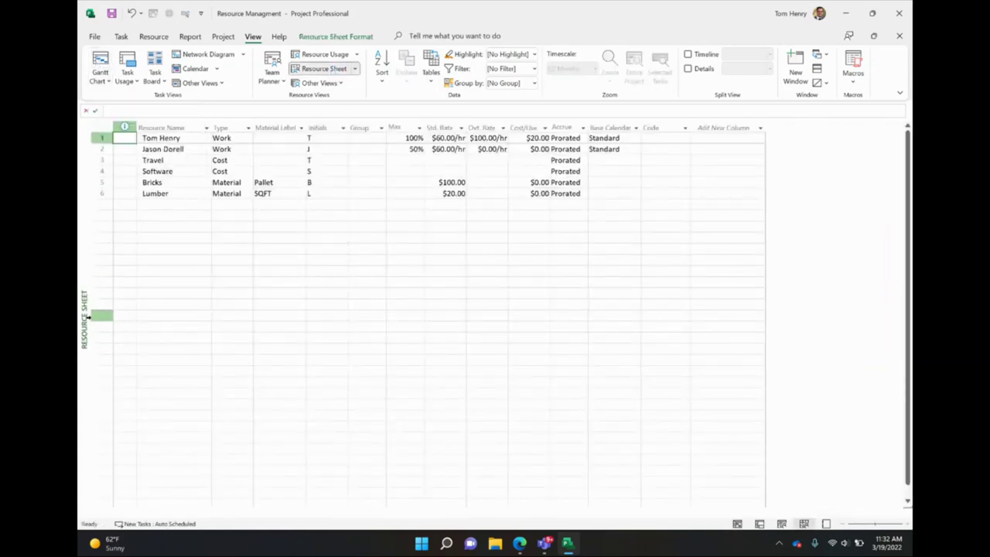
click(100, 64)
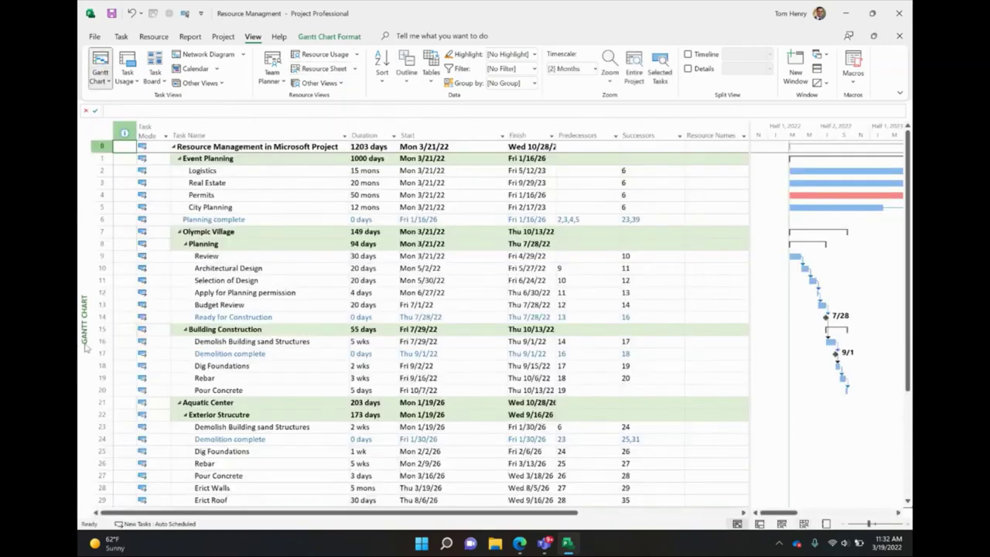
click(270, 173)
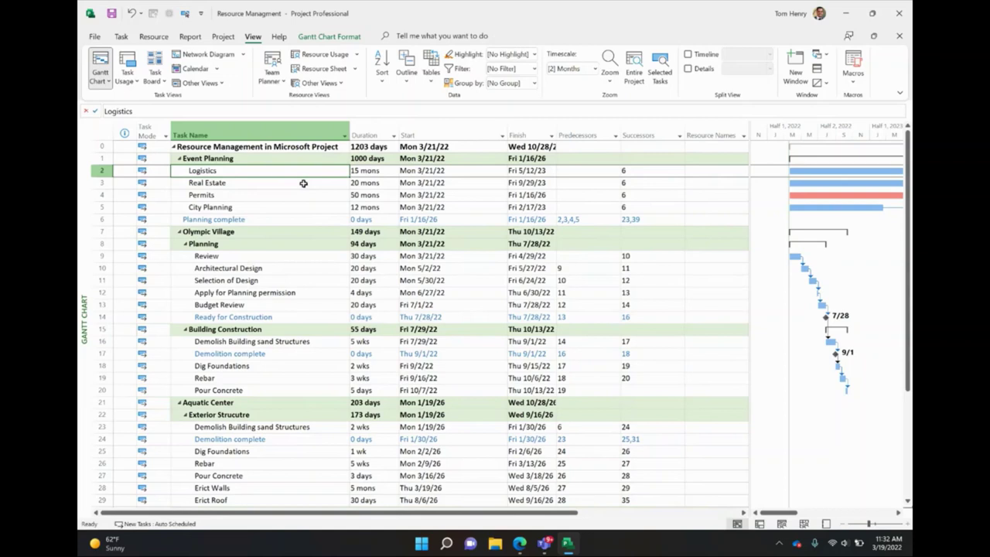
Assign both work resources to Logistics and widen the Resource Names column.
click(709, 171)
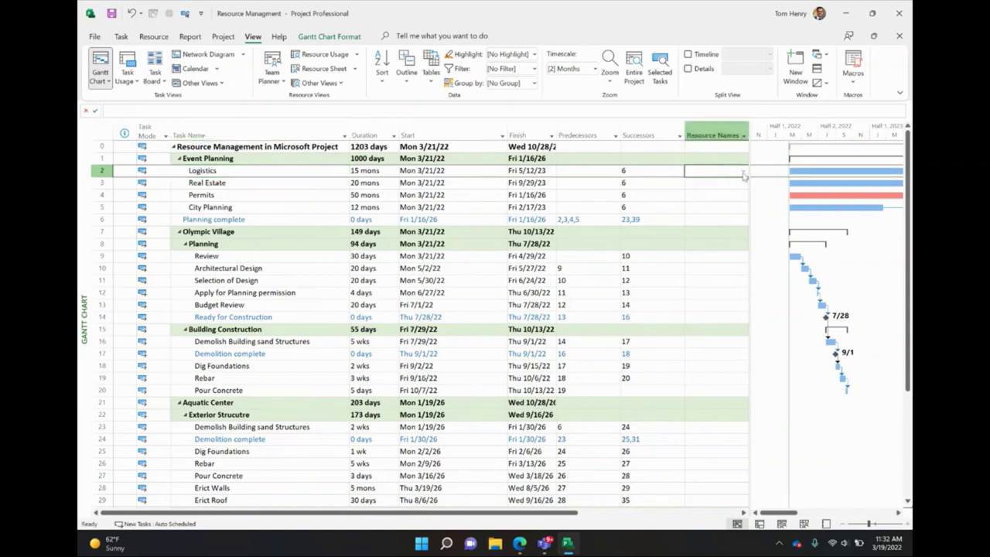
click(742, 173)
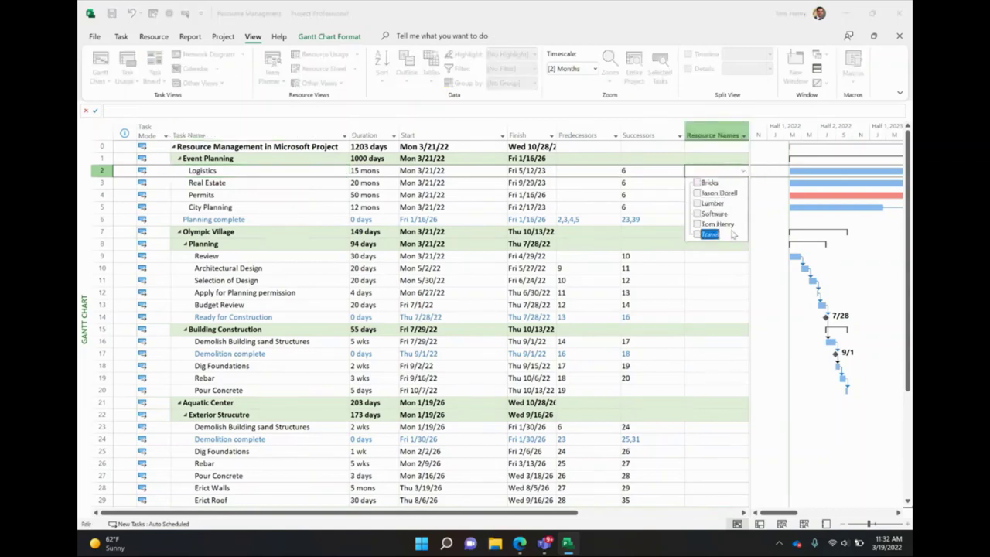
click(722, 195)
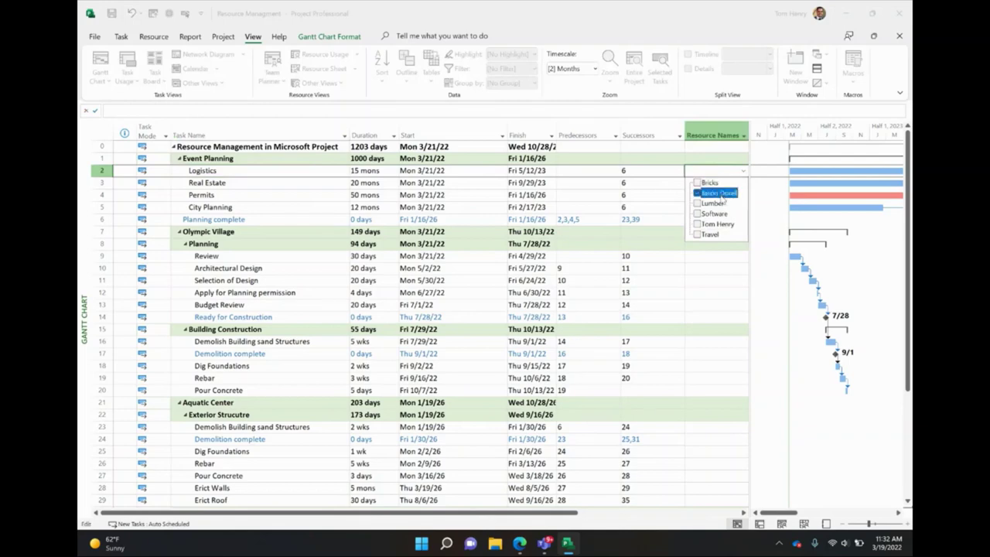
click(719, 225)
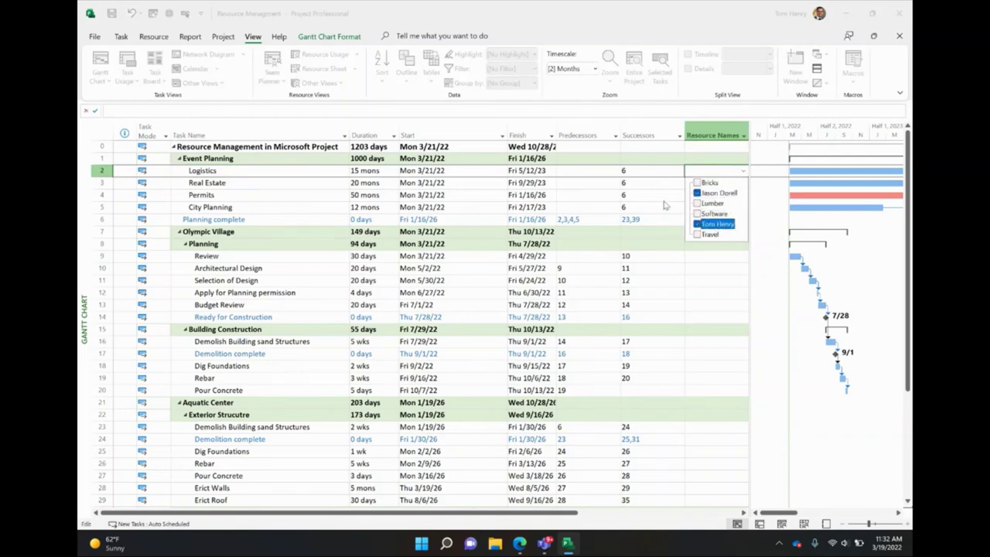
click(626, 198)
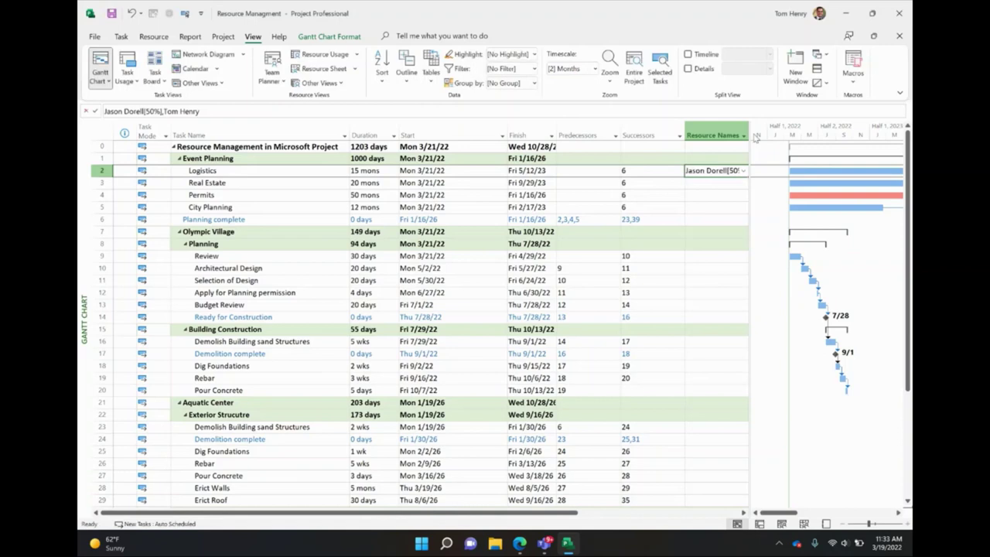
drag(750, 130, 814, 130)
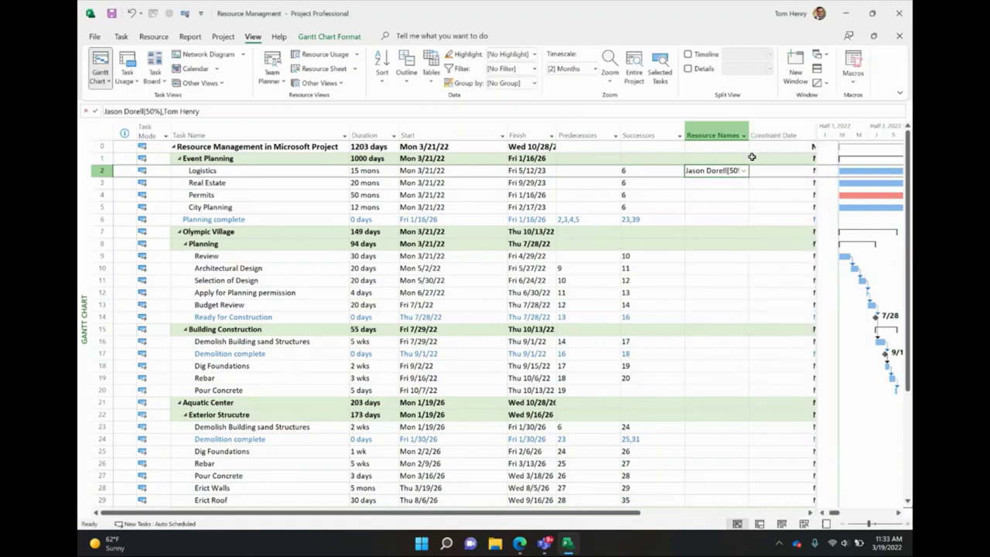
drag(750, 126, 797, 130)
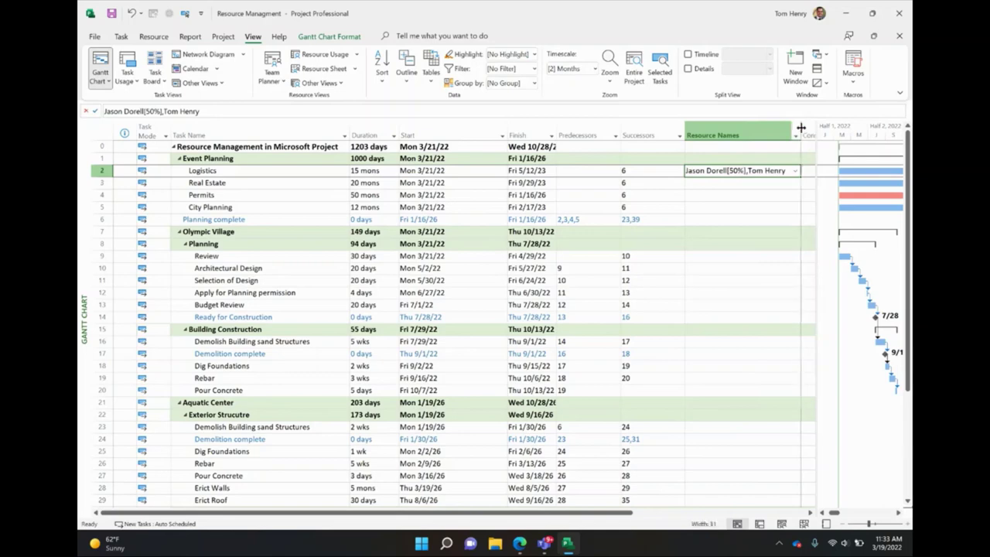
drag(803, 135, 812, 135)
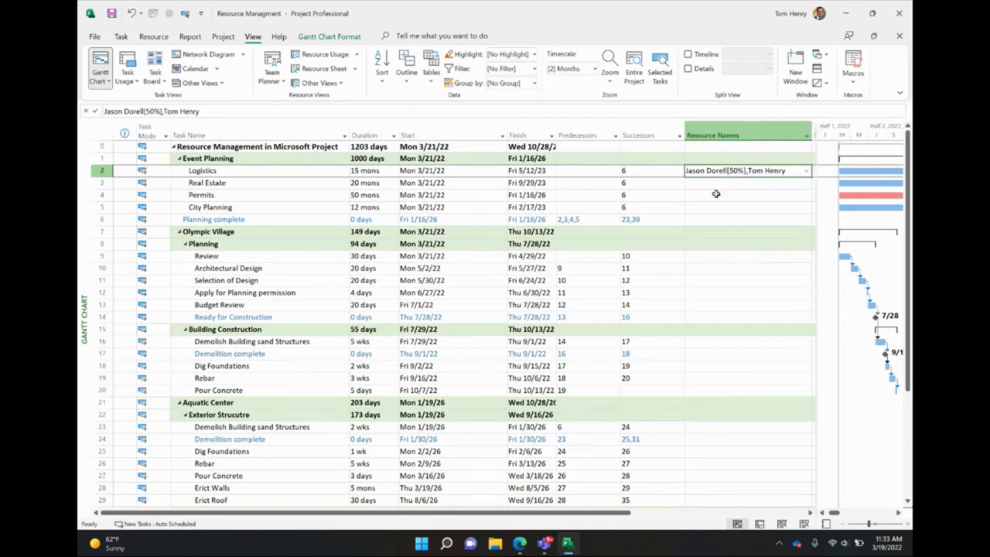
Assign the first work resource to the Real Estate task.
click(292, 182)
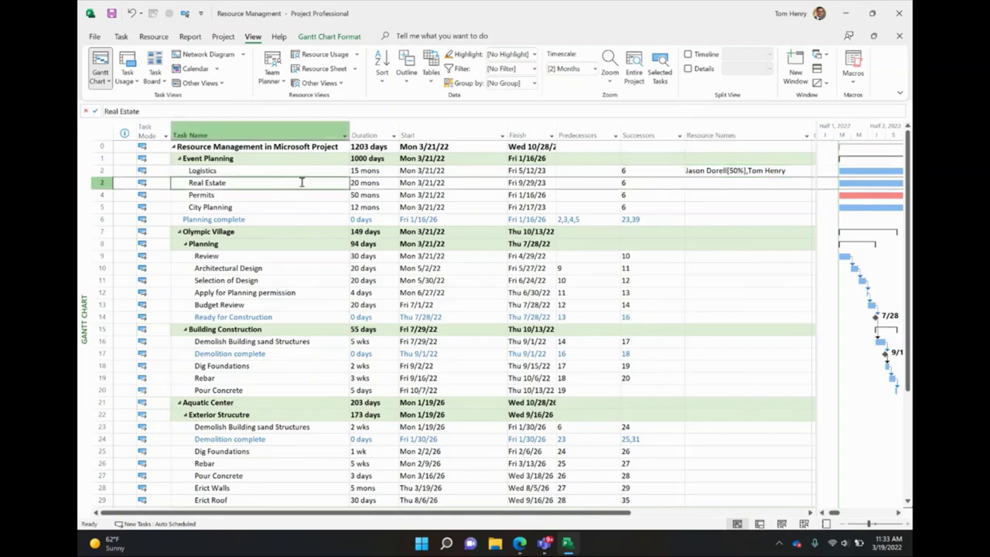
click(739, 184)
click(808, 183)
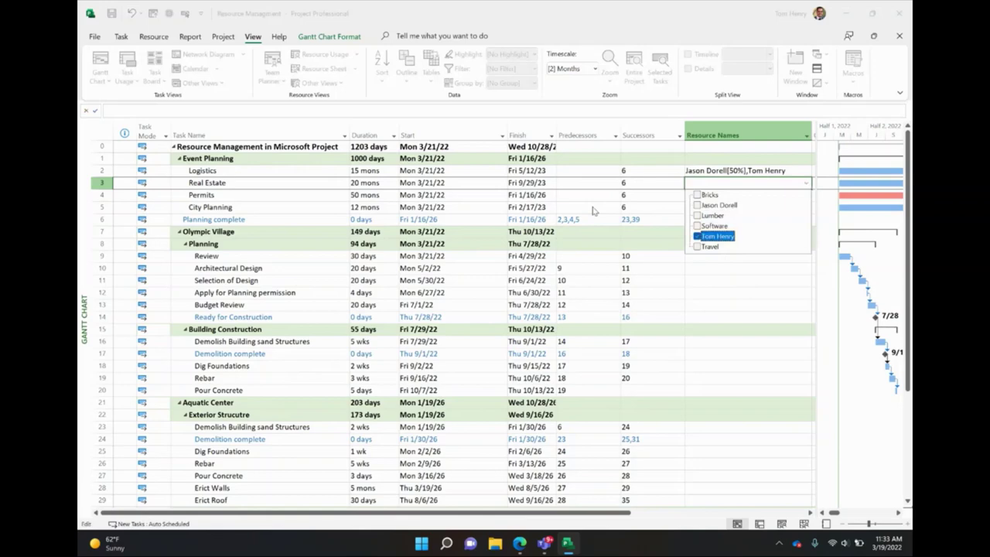
key(Return)
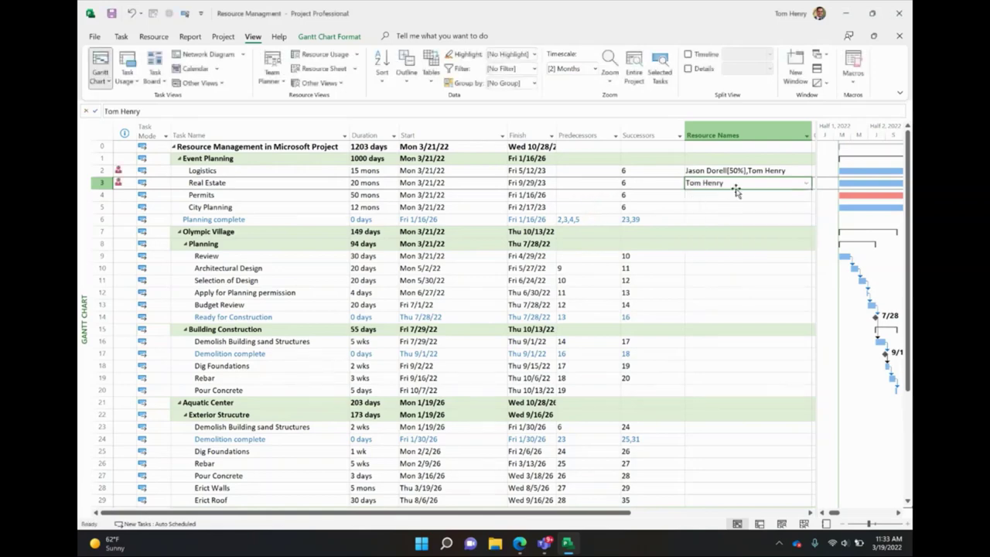
drag(816, 196, 708, 195)
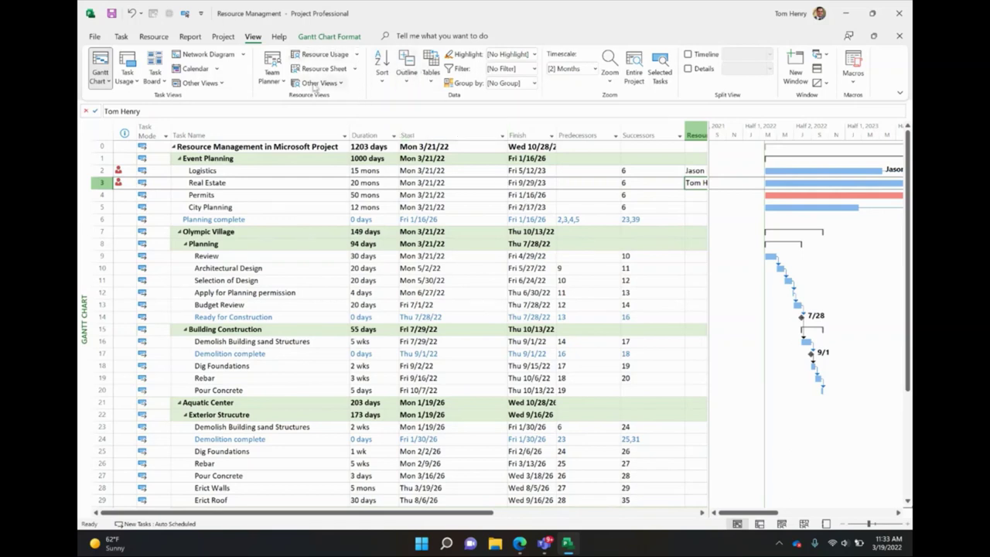
Turn on the Details split view and show Logistics' resources in the Task Form.
click(687, 69)
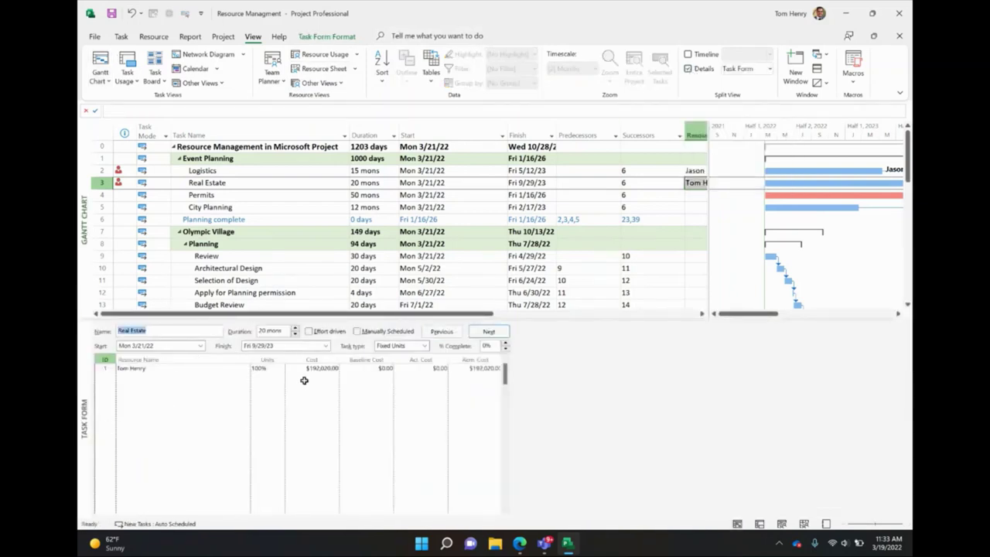
drag(707, 164, 779, 164)
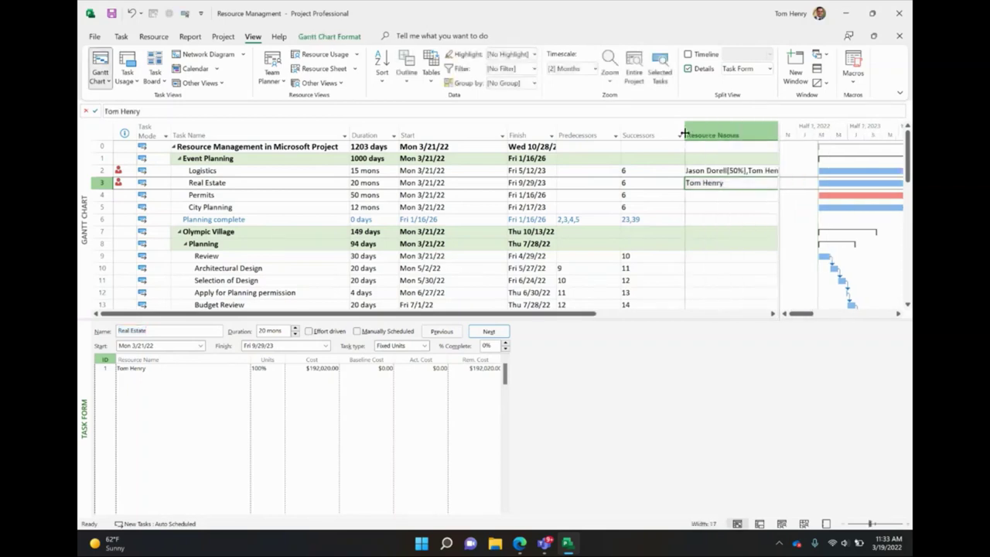
drag(684, 133, 663, 134)
click(723, 171)
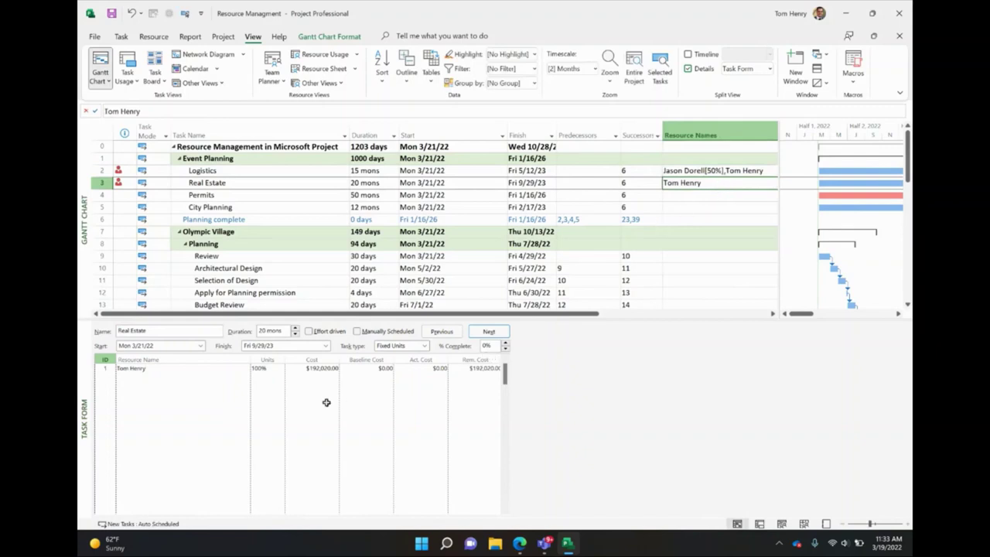
click(688, 171)
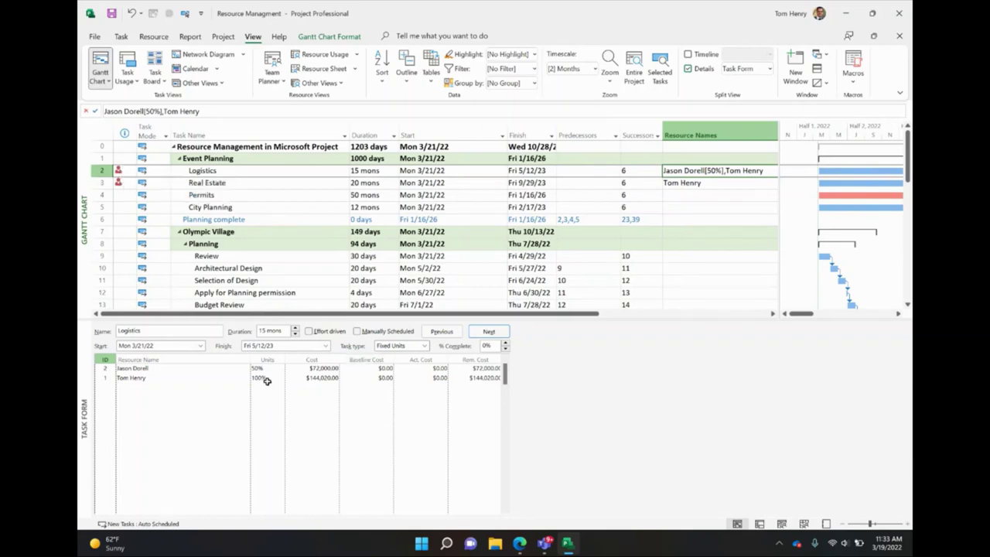
click(266, 378)
text(50)
key(Return)
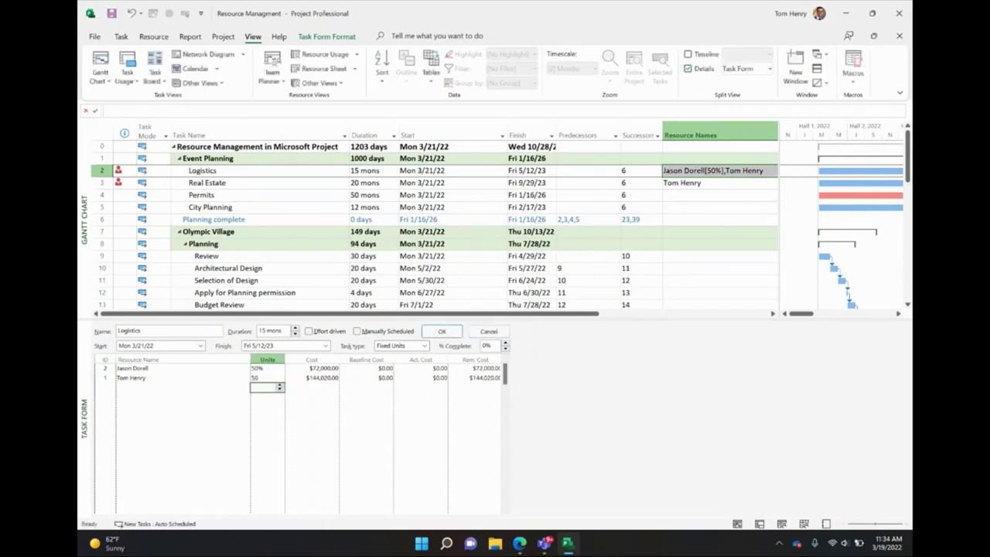
click(683, 183)
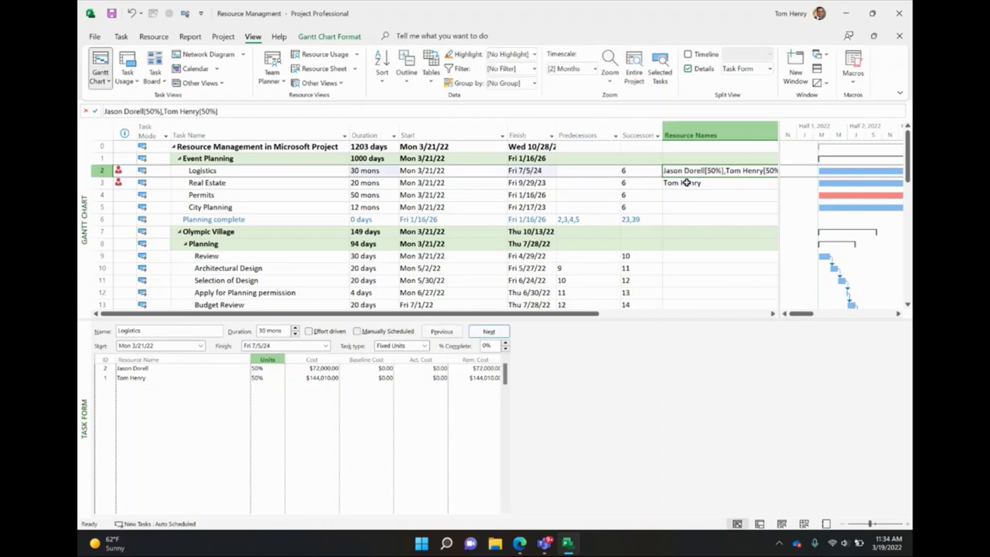
click(685, 184)
click(266, 368)
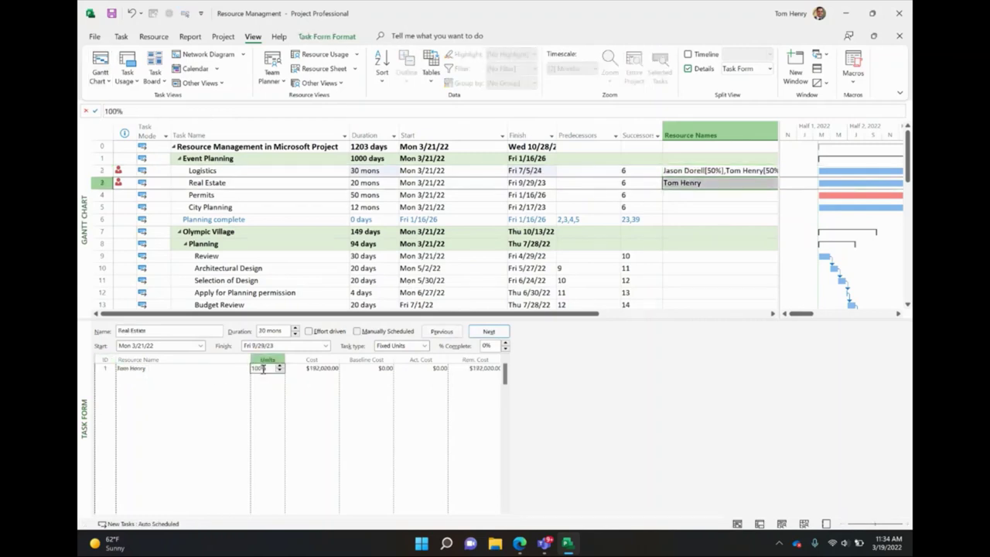
text(50)
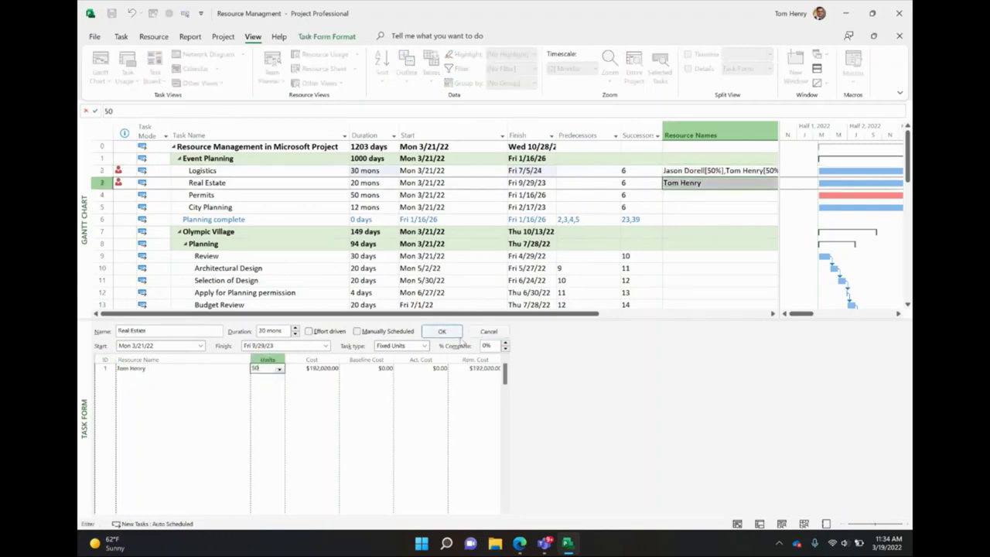
click(457, 332)
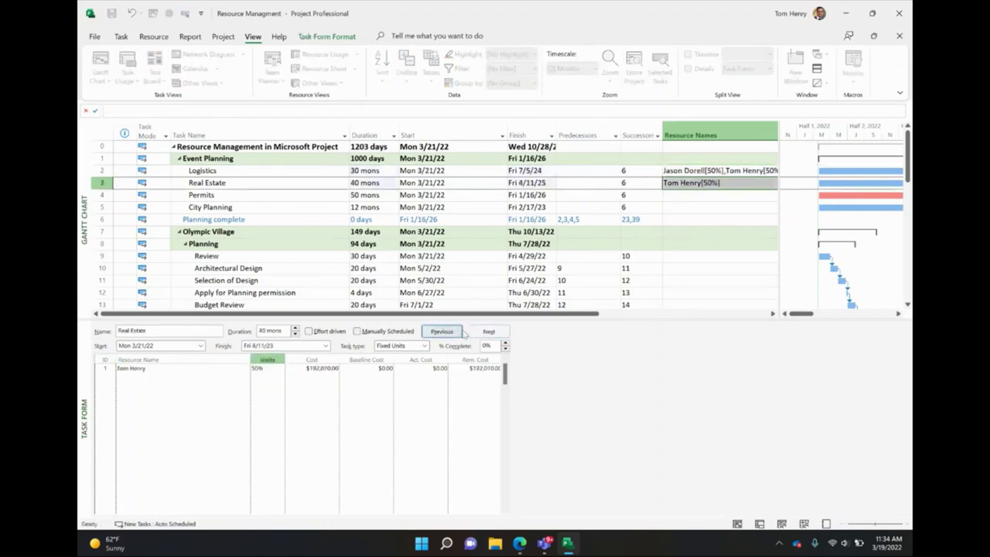
click(380, 183)
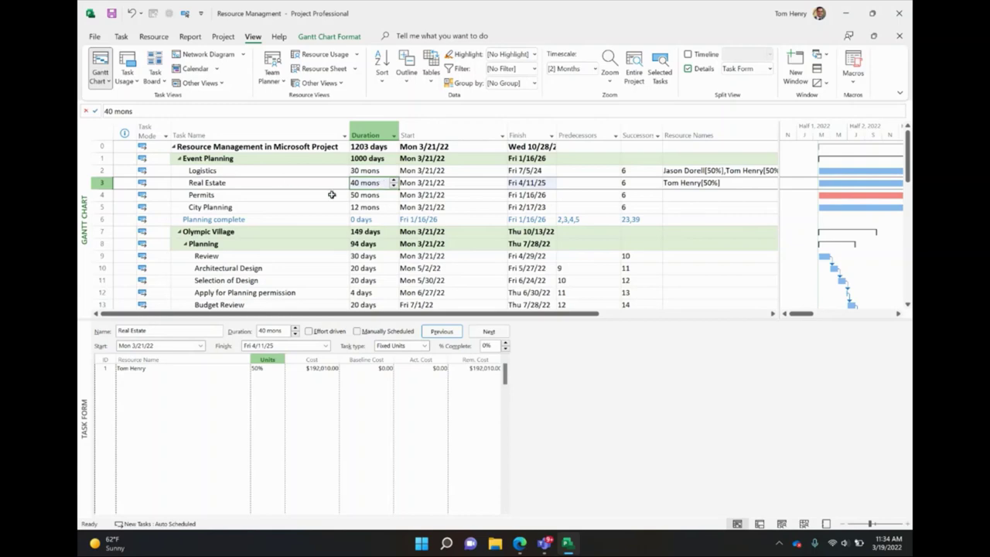
click(161, 372)
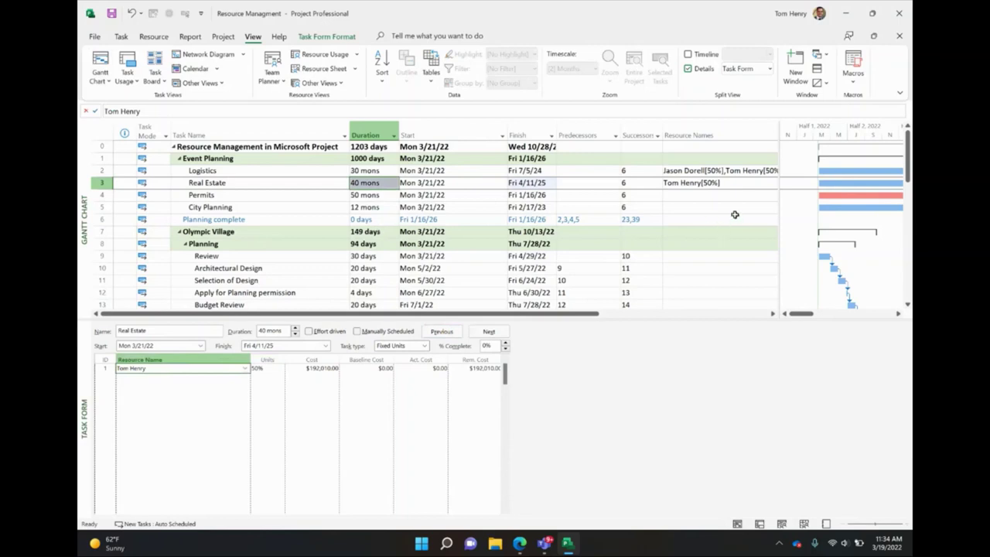
drag(778, 209, 624, 208)
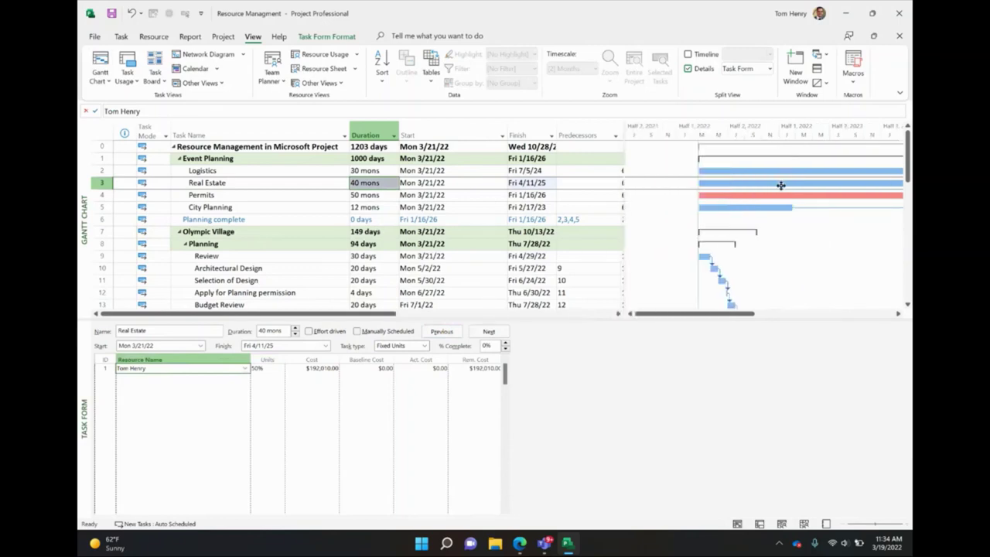
scroll(781, 192, right, 2)
scroll(781, 192, right, 2)
scroll(781, 194, right, 2)
scroll(781, 192, right, 2)
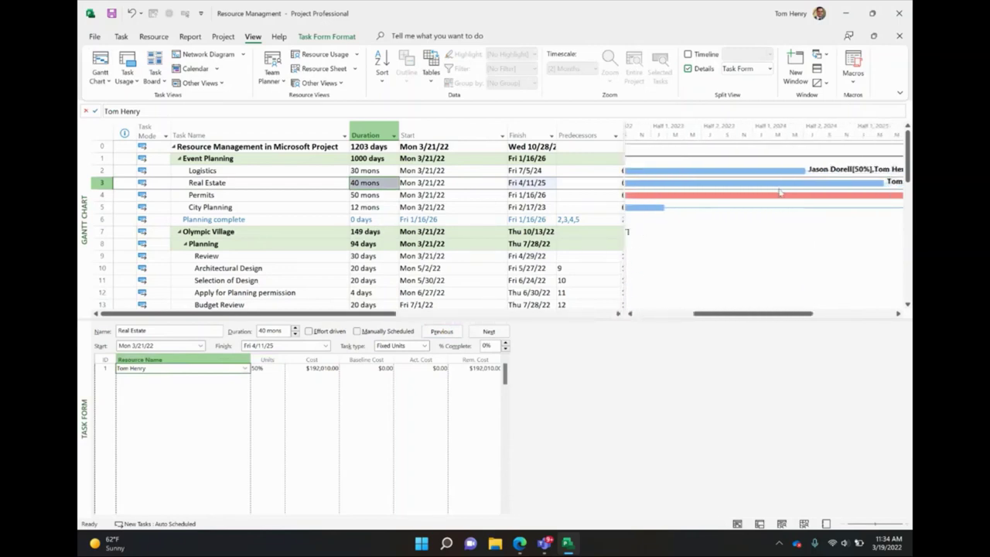
scroll(781, 192, right, 2)
scroll(781, 192, left, 5)
scroll(781, 193, left, 1)
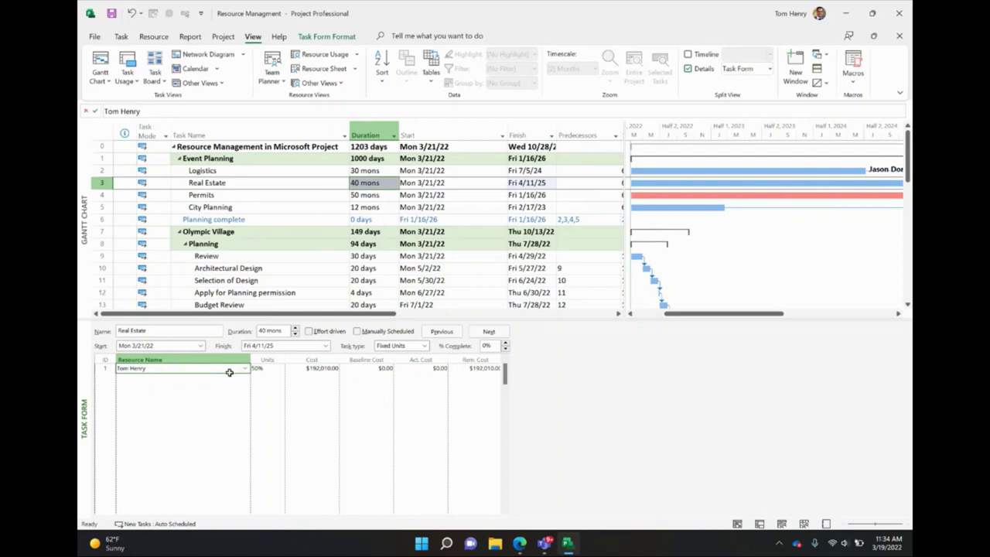
click(224, 378)
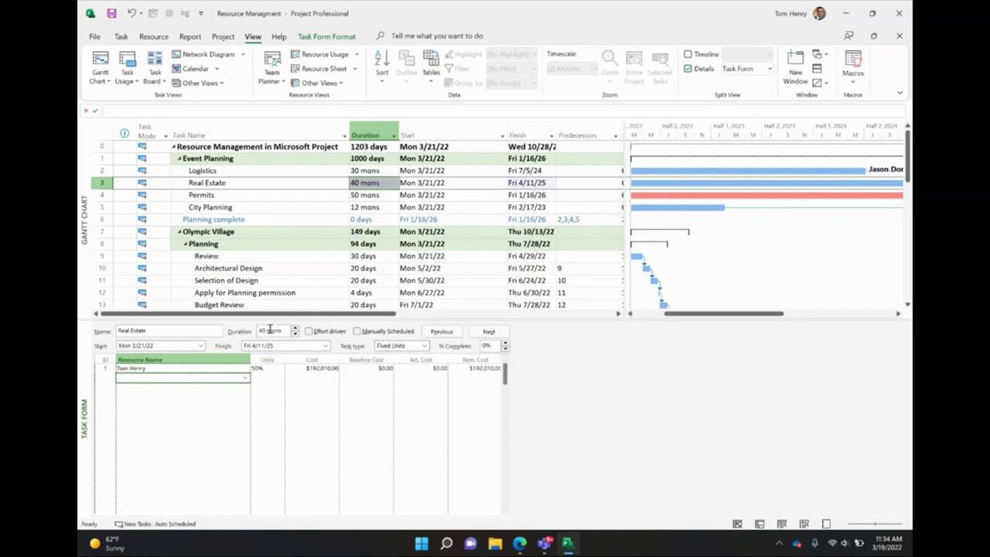
Make Real Estate effort driven and show resources and predecessors in the Task Form.
click(308, 331)
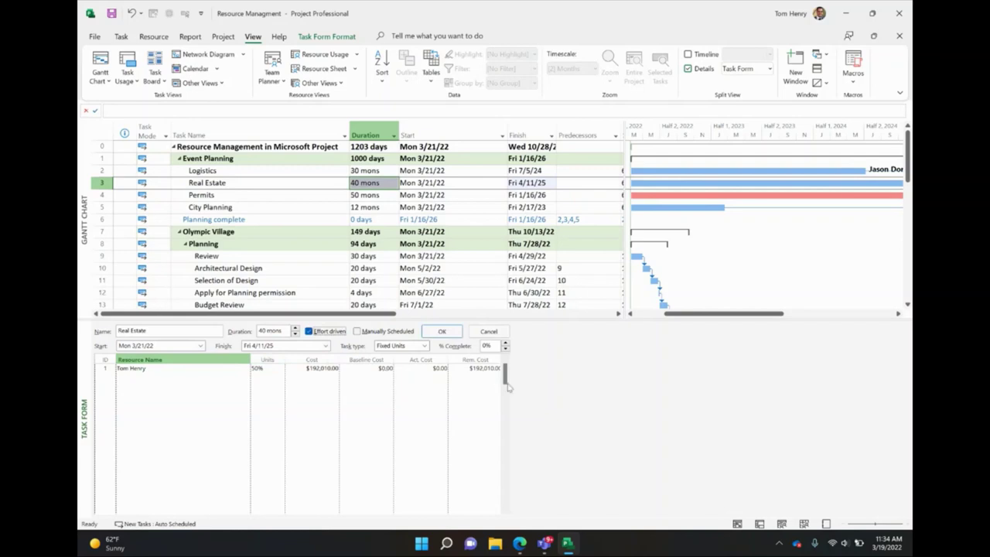
right_click(458, 387)
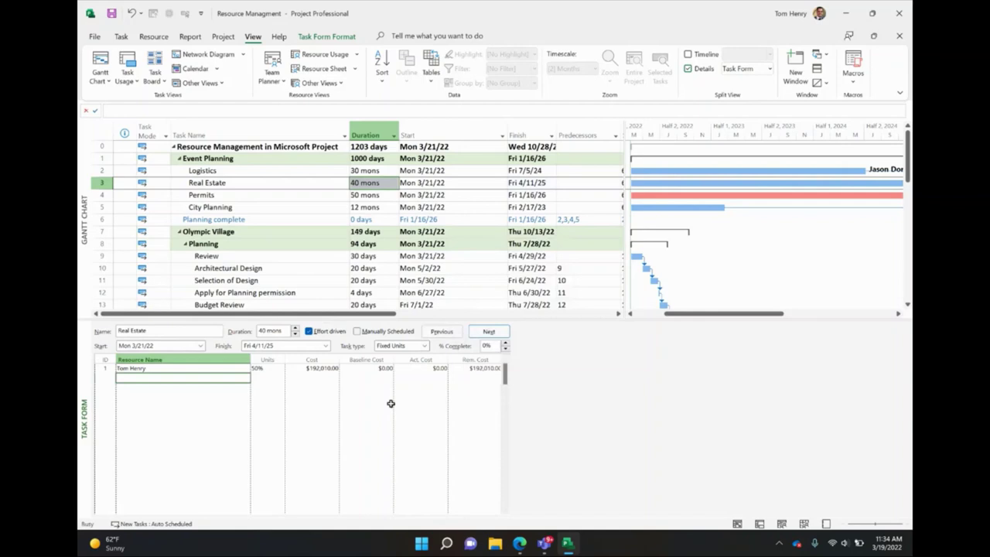
right_click(390, 403)
click(437, 300)
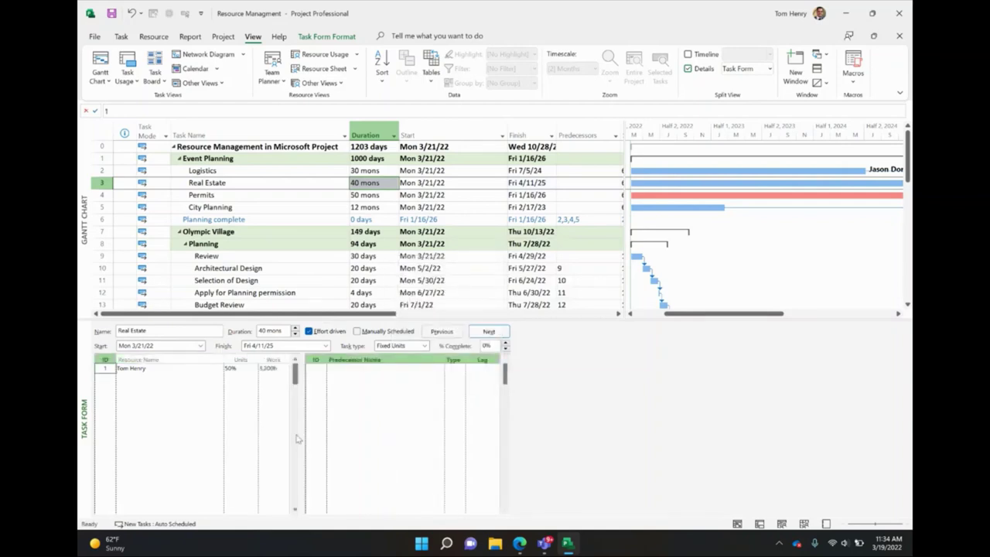
click(181, 369)
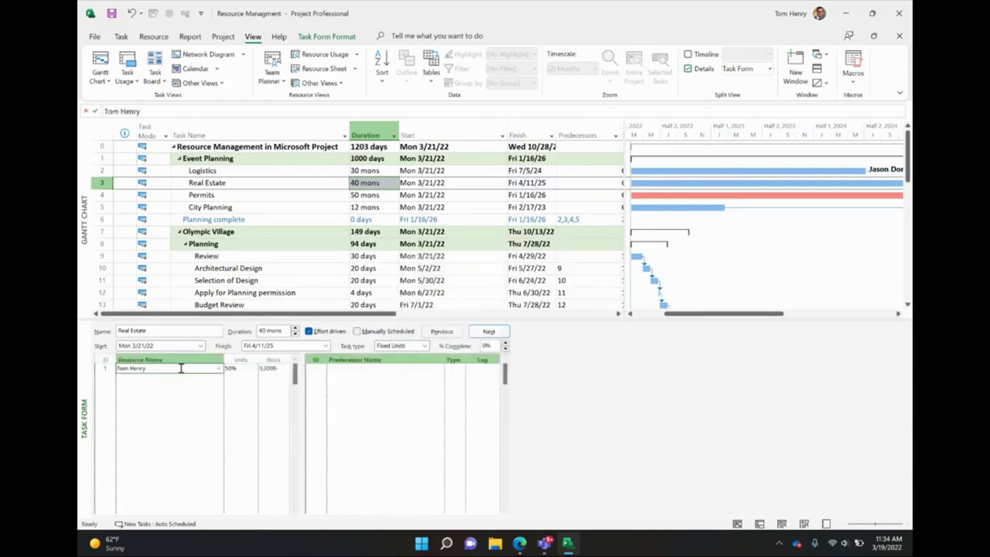
click(271, 369)
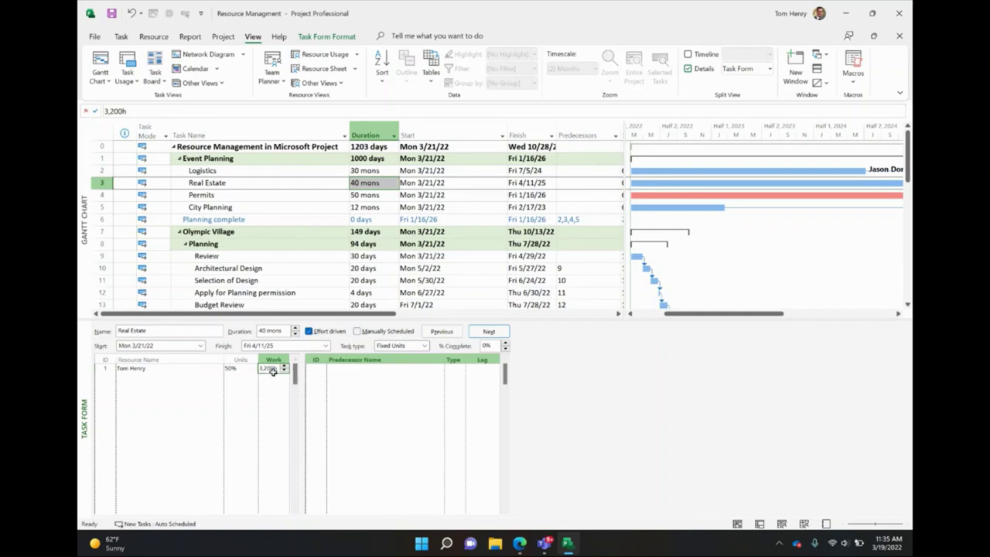
click(207, 379)
click(218, 379)
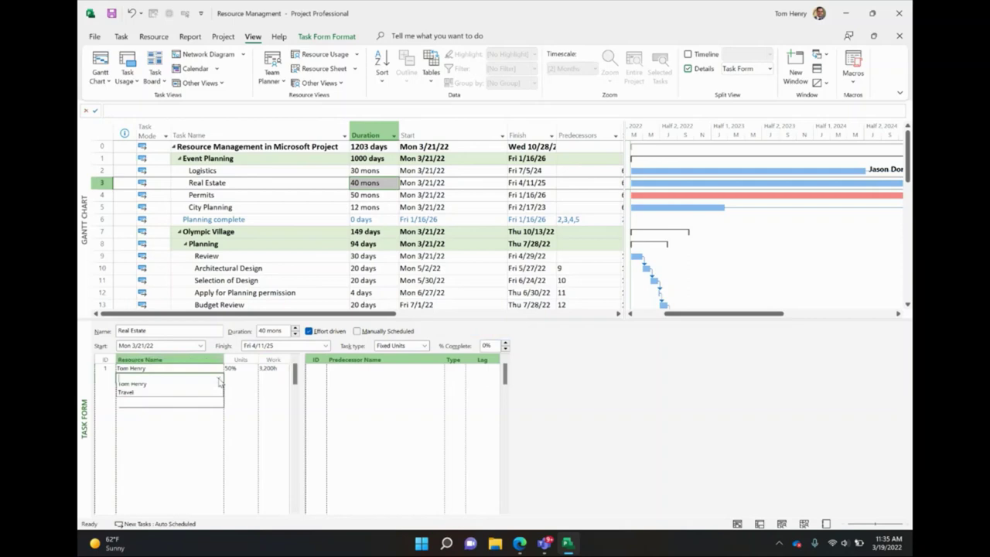
click(205, 399)
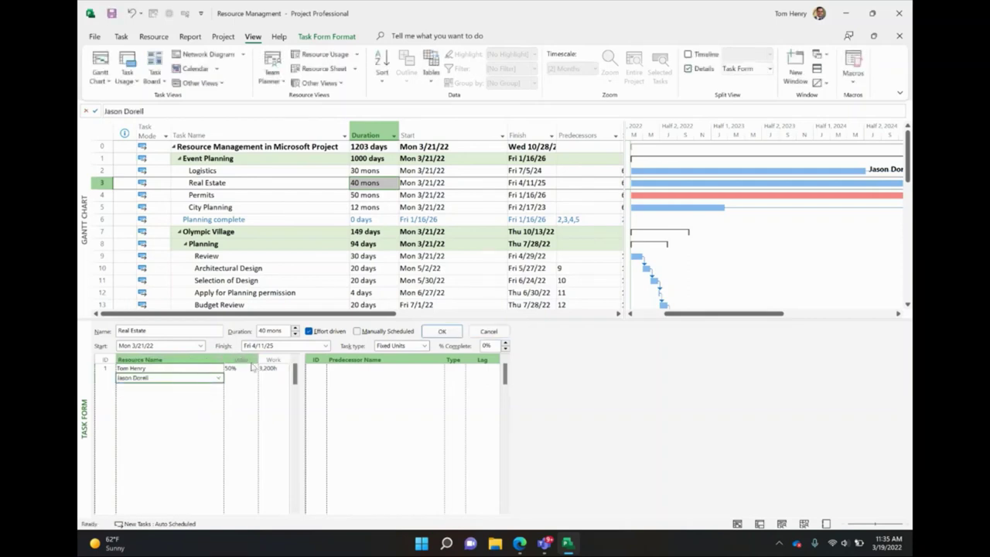
click(444, 332)
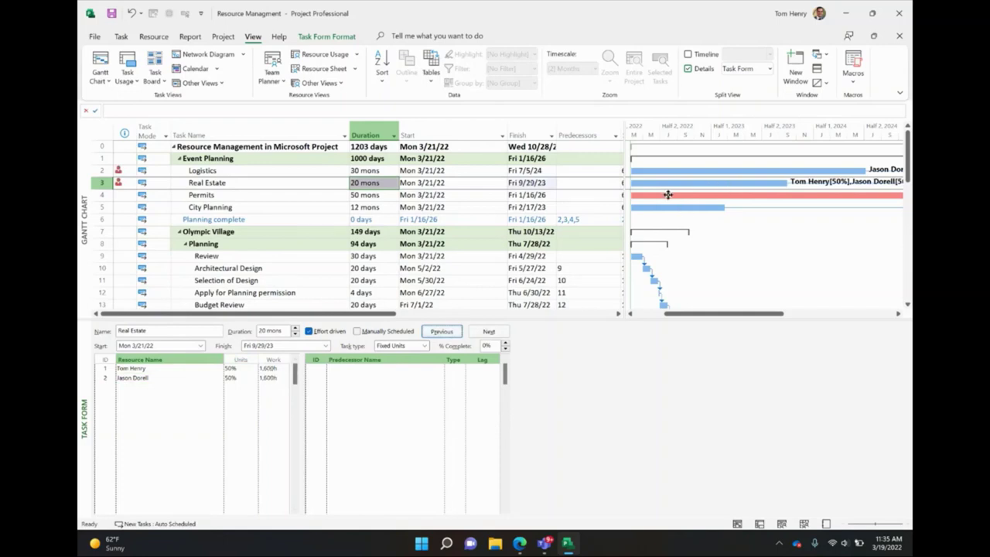
click(266, 171)
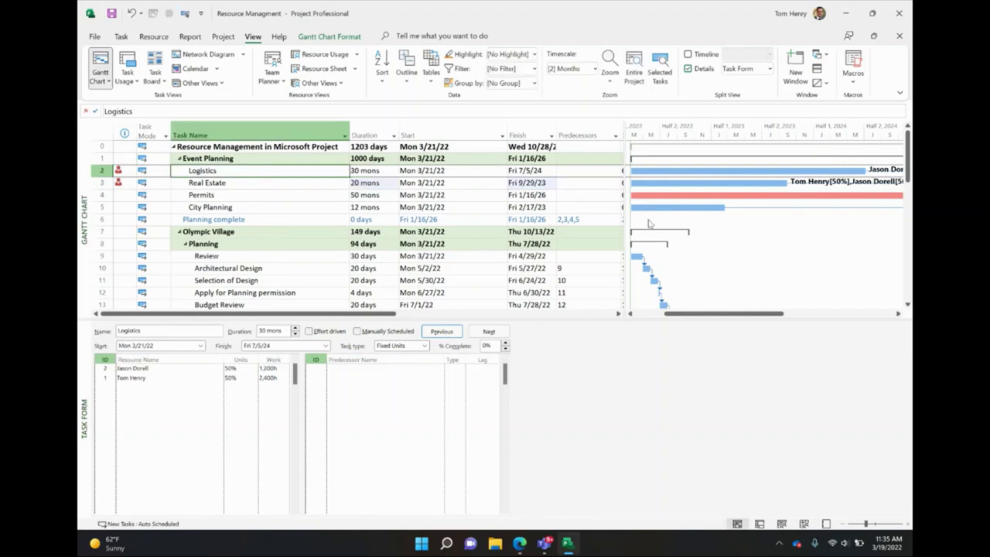
scroll(779, 205, right, 1)
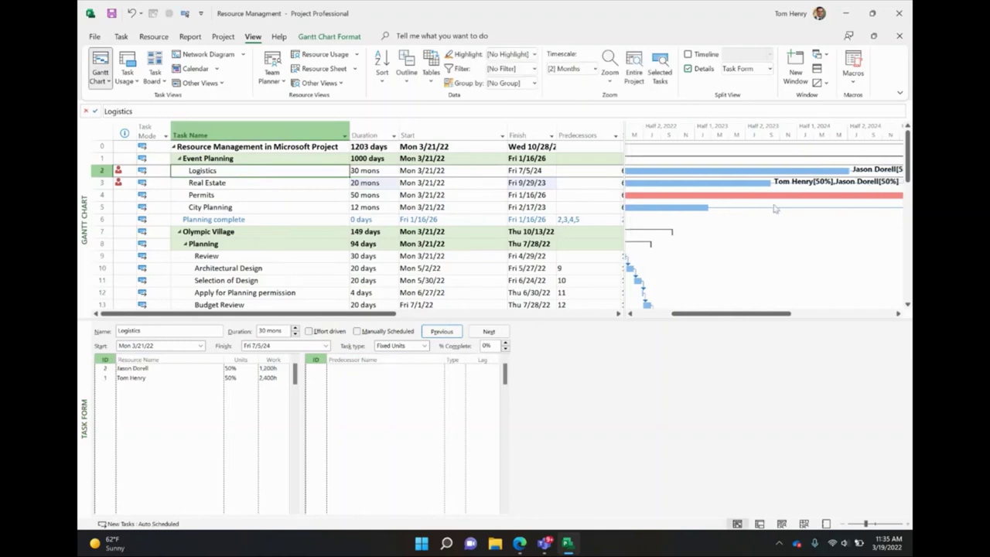
scroll(779, 206, right, 1)
scroll(777, 207, right, 1)
scroll(774, 209, right, 1)
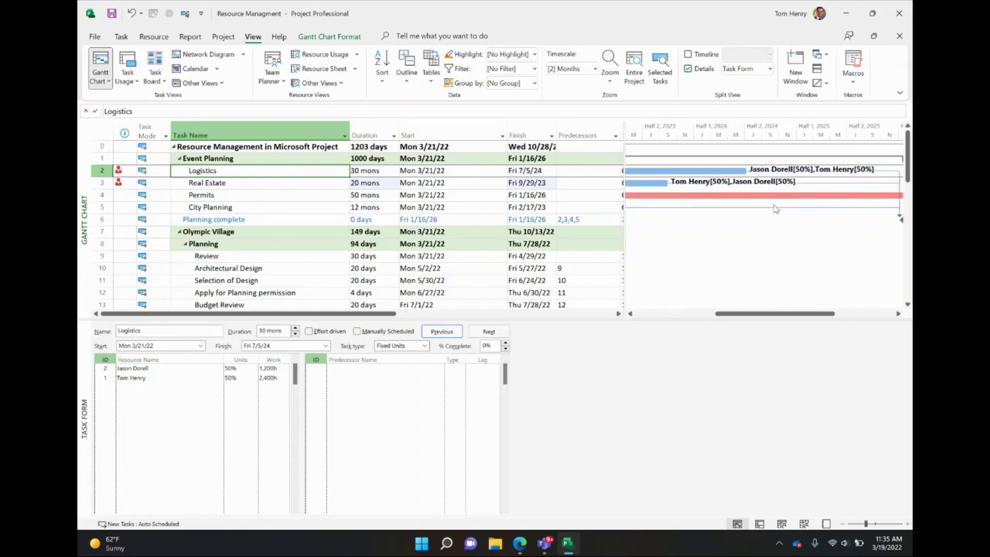
scroll(774, 209, left, 1)
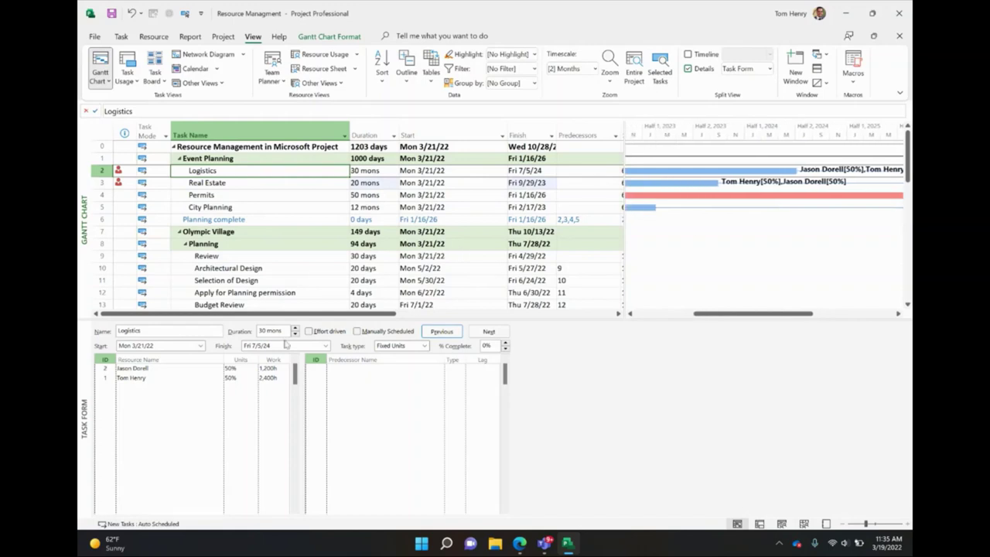
click(164, 386)
click(161, 379)
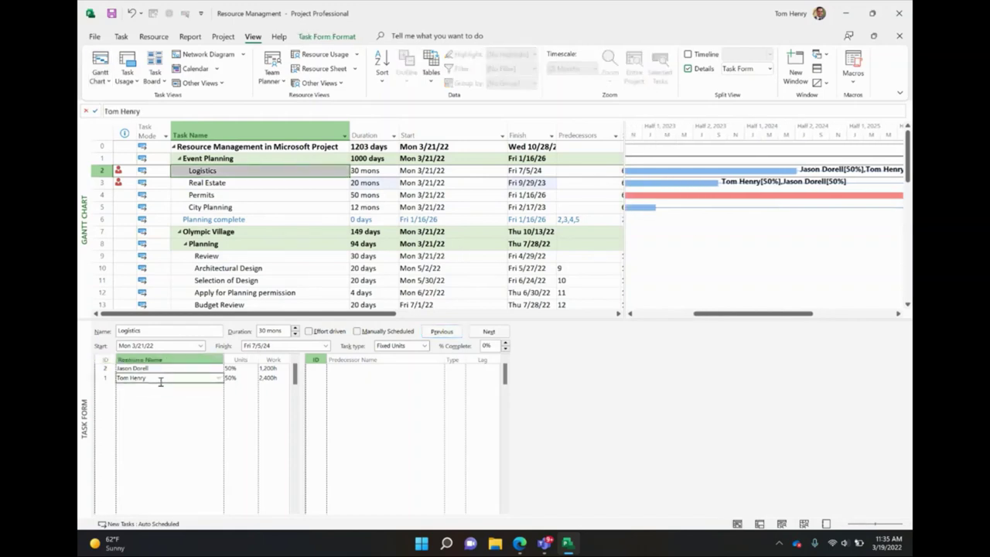
click(165, 370)
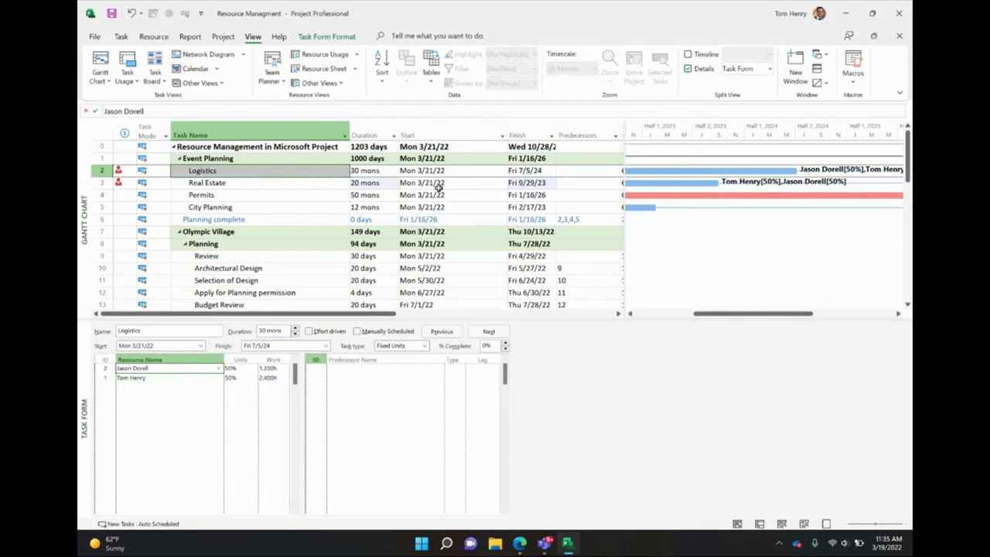
scroll(732, 225, left, 3)
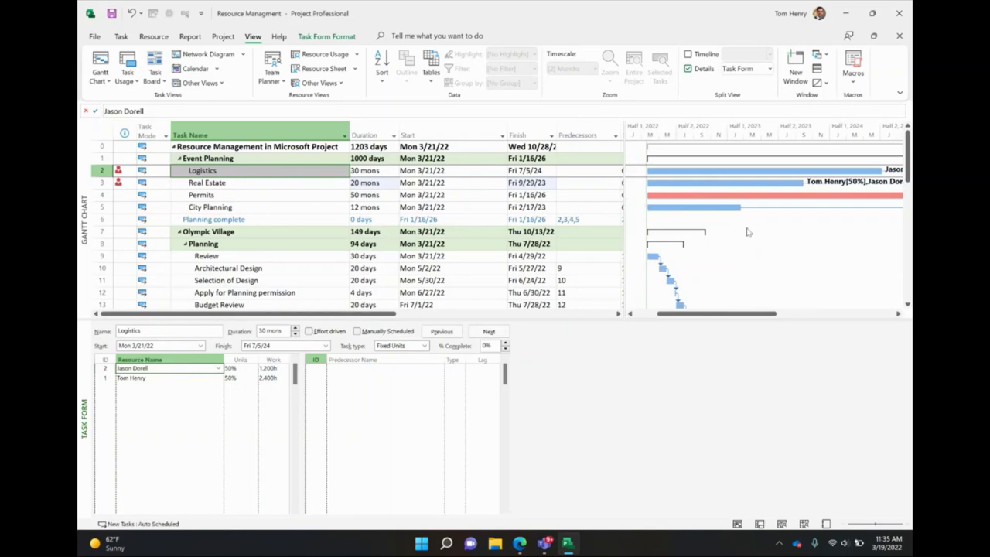
click(224, 197)
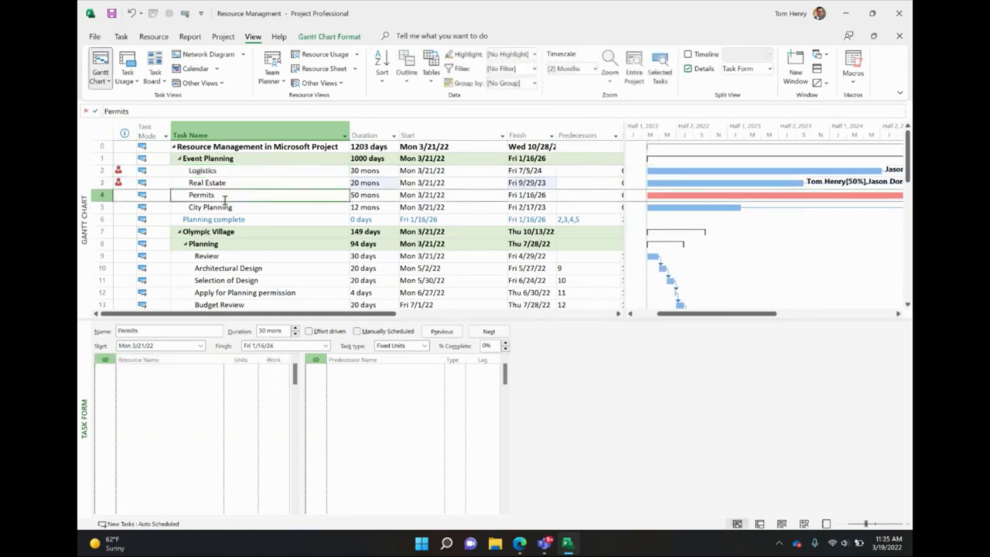
click(246, 183)
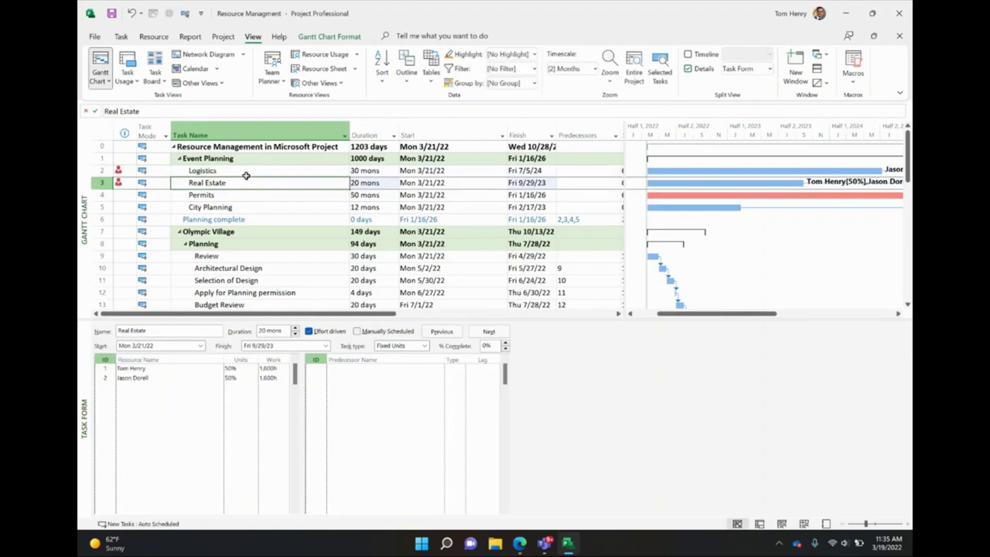
click(246, 183)
scroll(267, 268, down, 1)
click(271, 232)
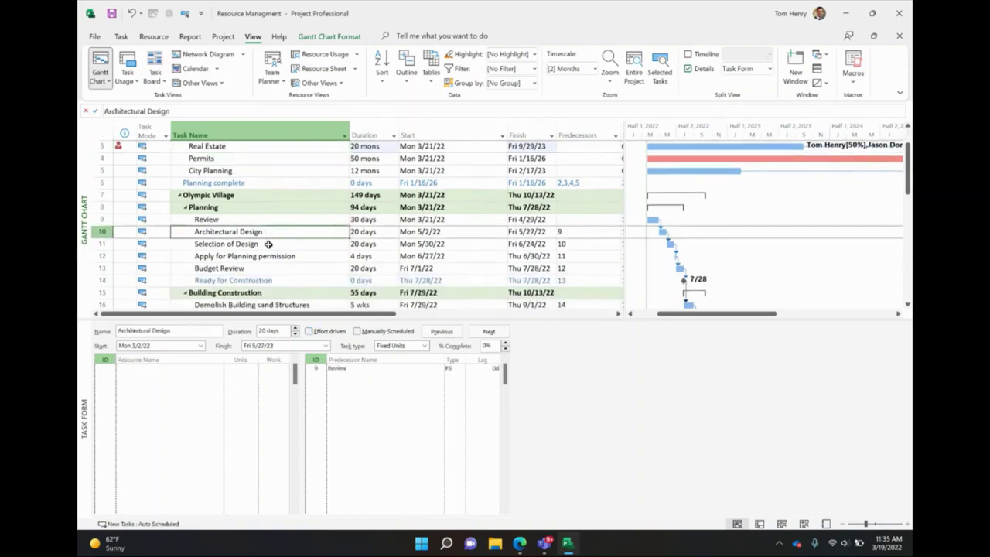
shift+click(269, 244)
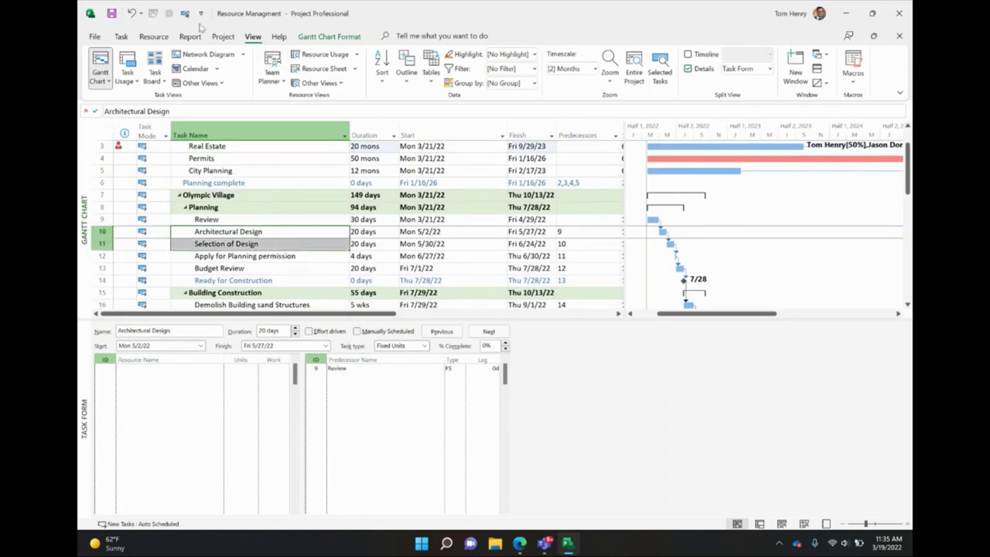
click(162, 39)
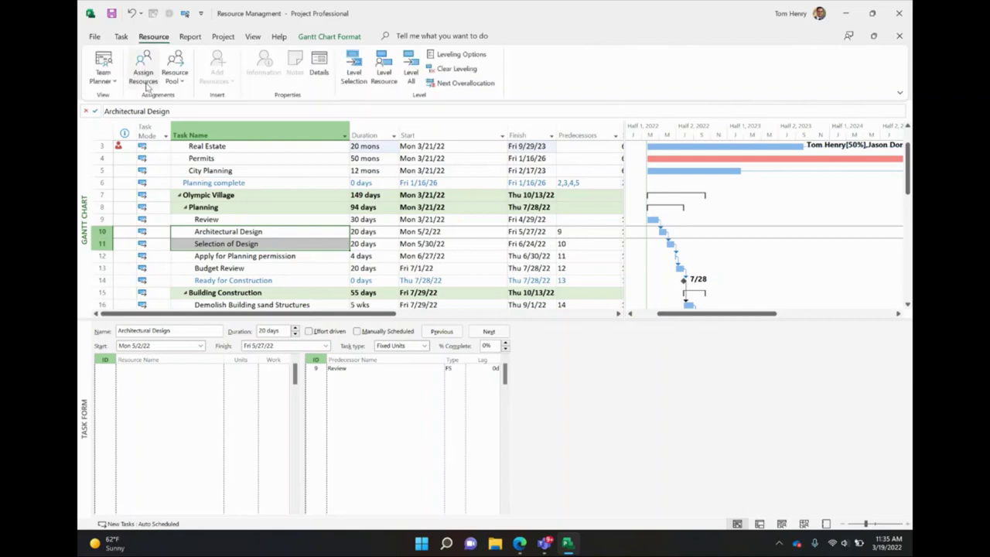
click(143, 69)
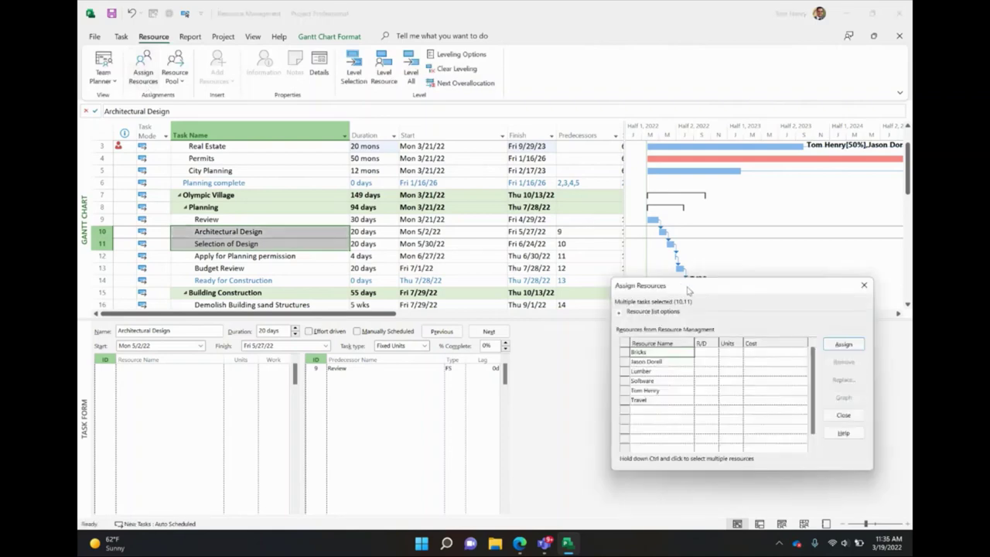
drag(689, 287, 451, 220)
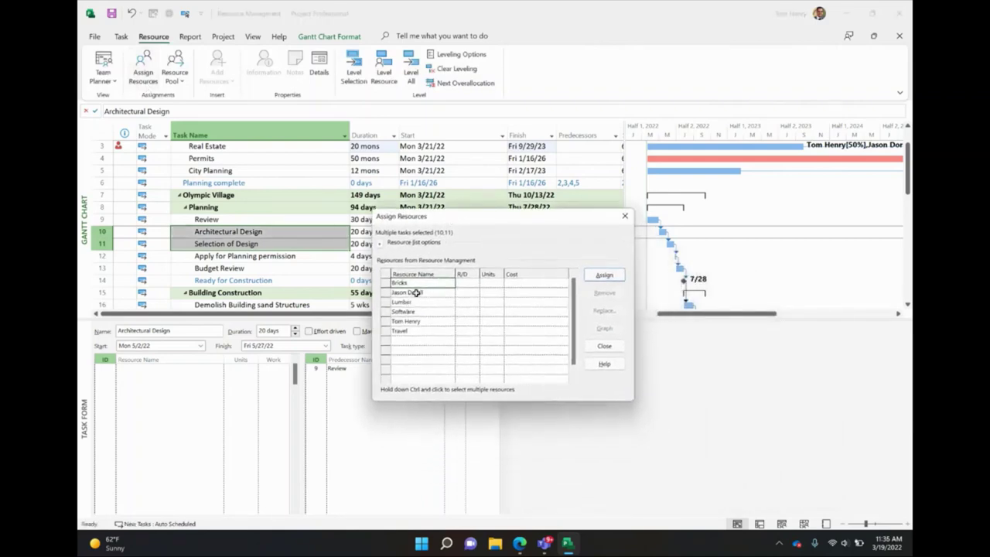
click(415, 292)
shift+click(426, 322)
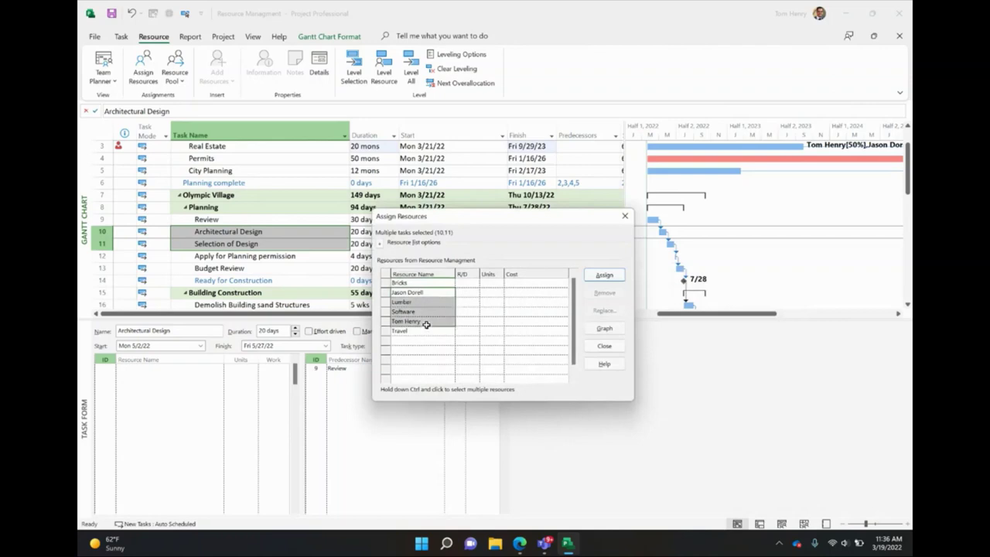
click(426, 322)
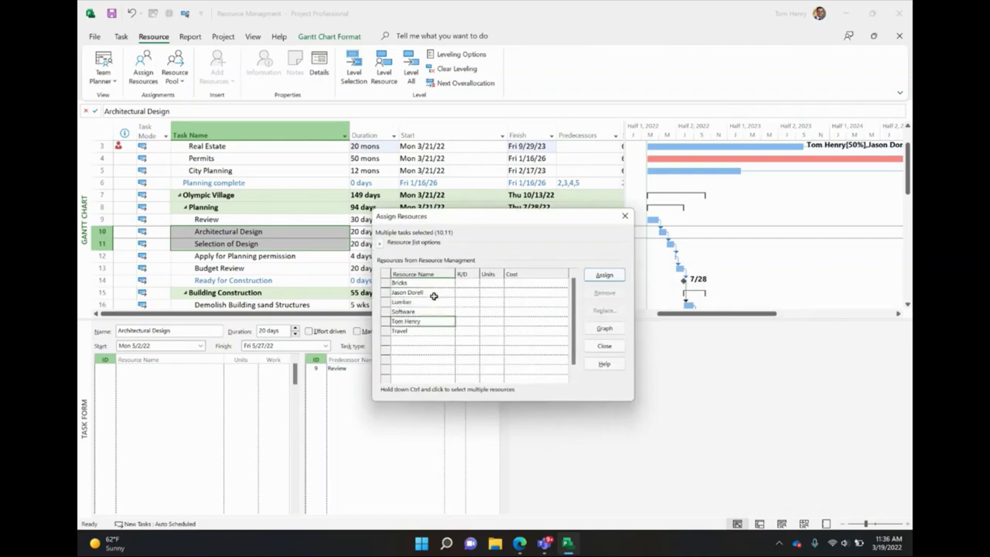
ctrl+click(434, 294)
click(618, 278)
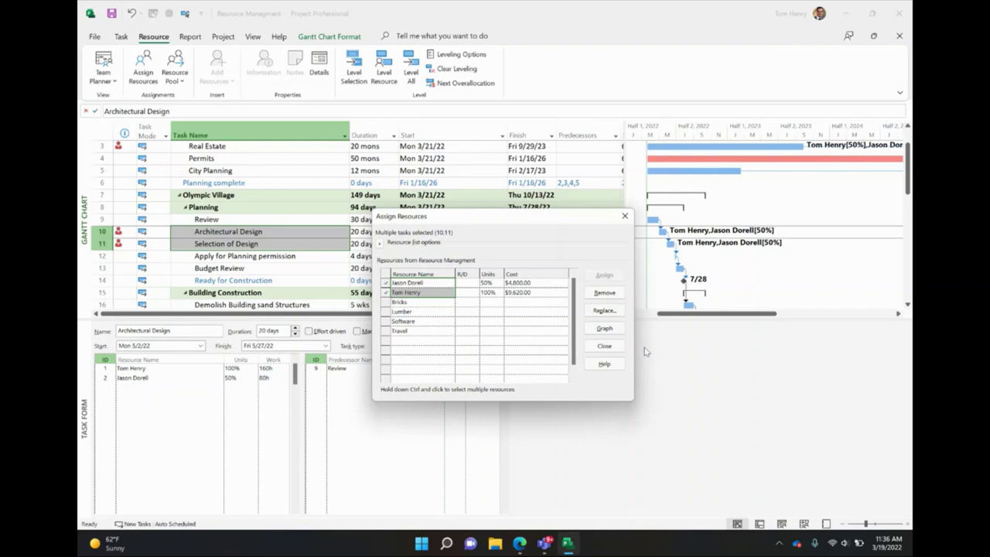
click(611, 346)
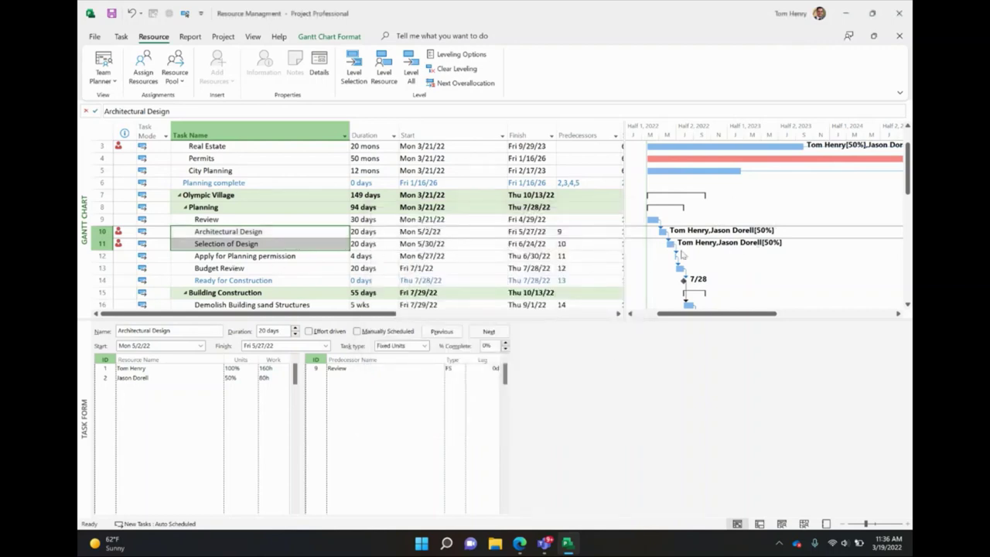
Review Selection of Design's assignments and reopen the Assign Resources window.
click(272, 230)
click(283, 244)
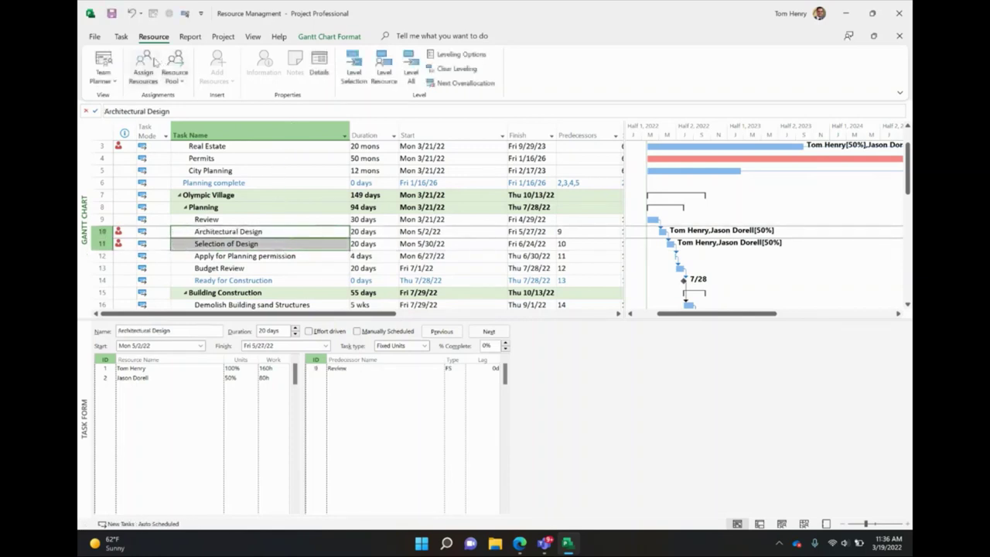
click(153, 61)
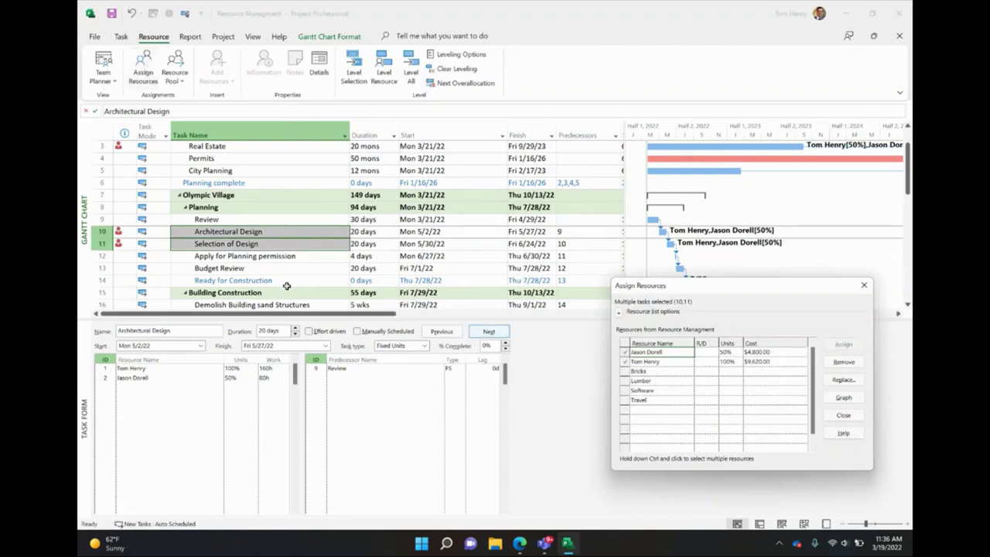
drag(762, 294, 576, 266)
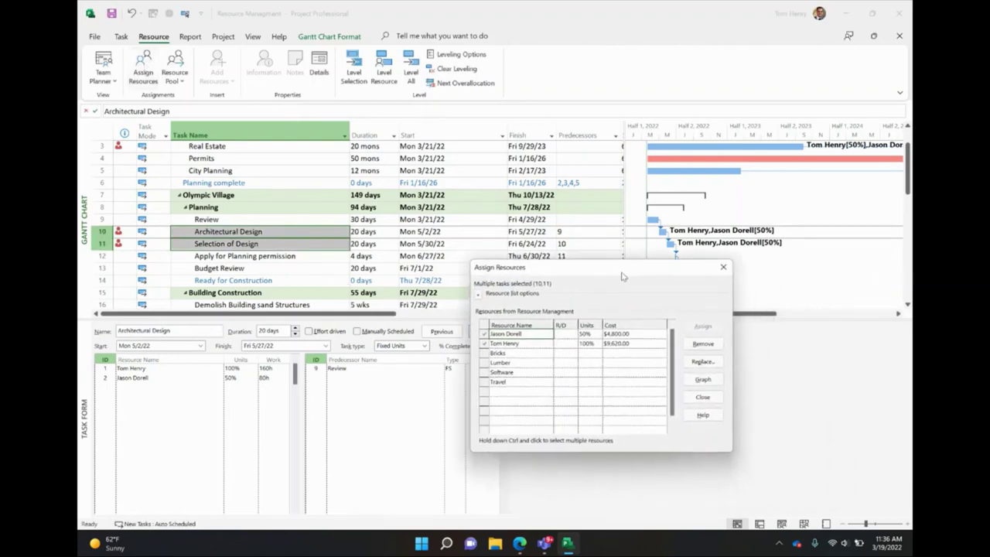
click(239, 269)
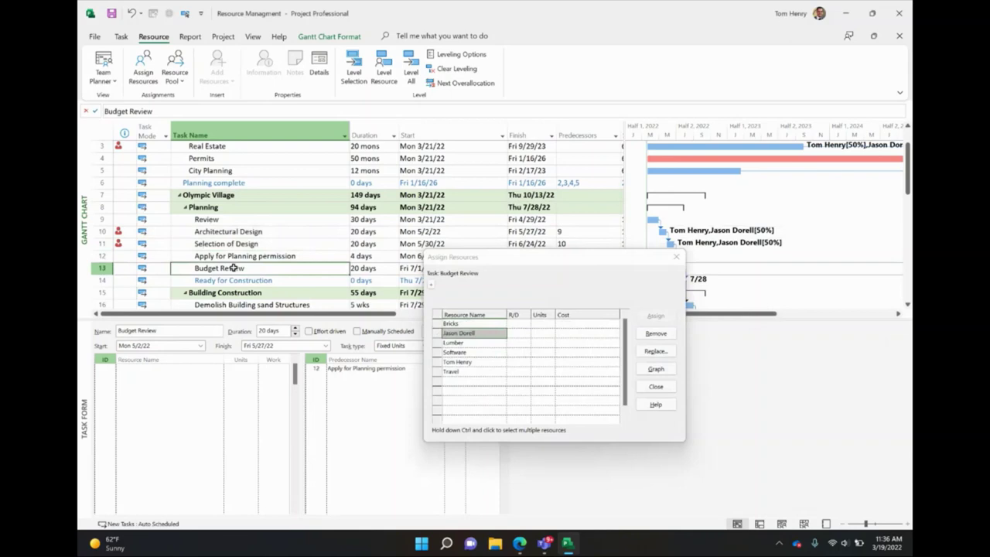
click(272, 258)
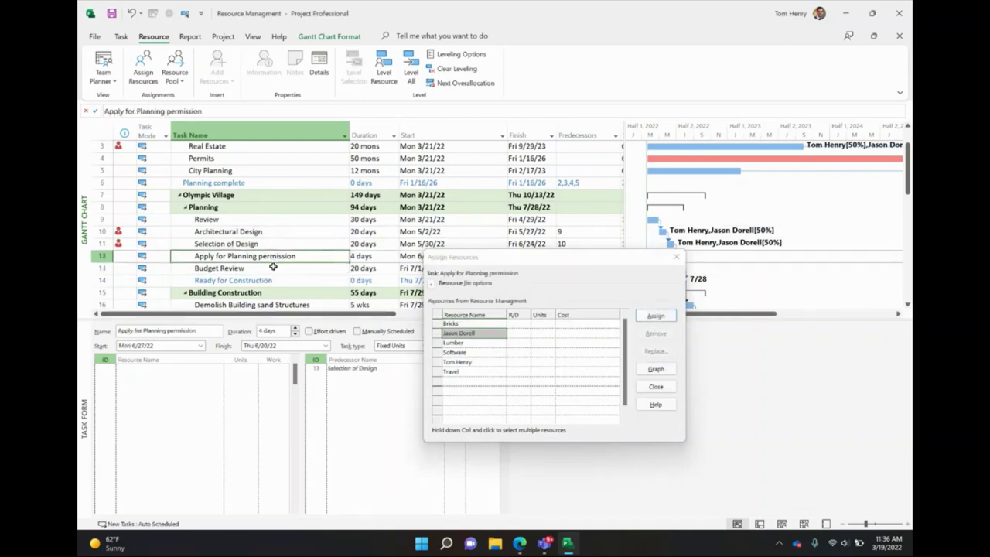
click(273, 267)
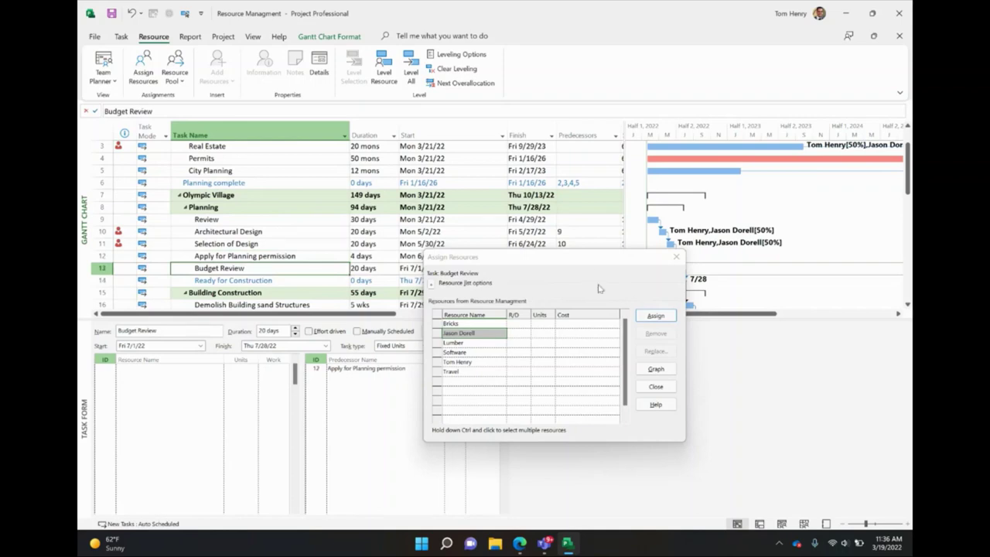
click(479, 361)
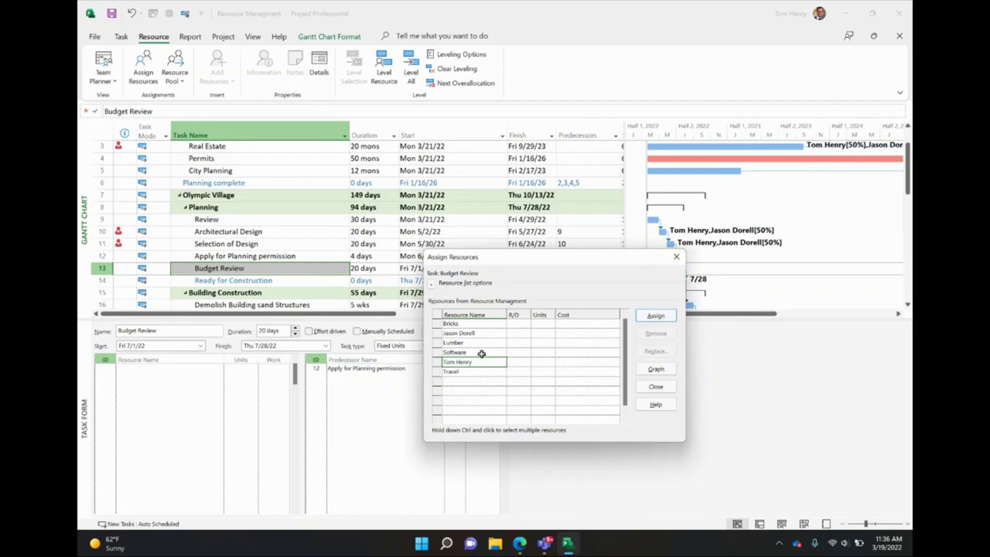
click(656, 316)
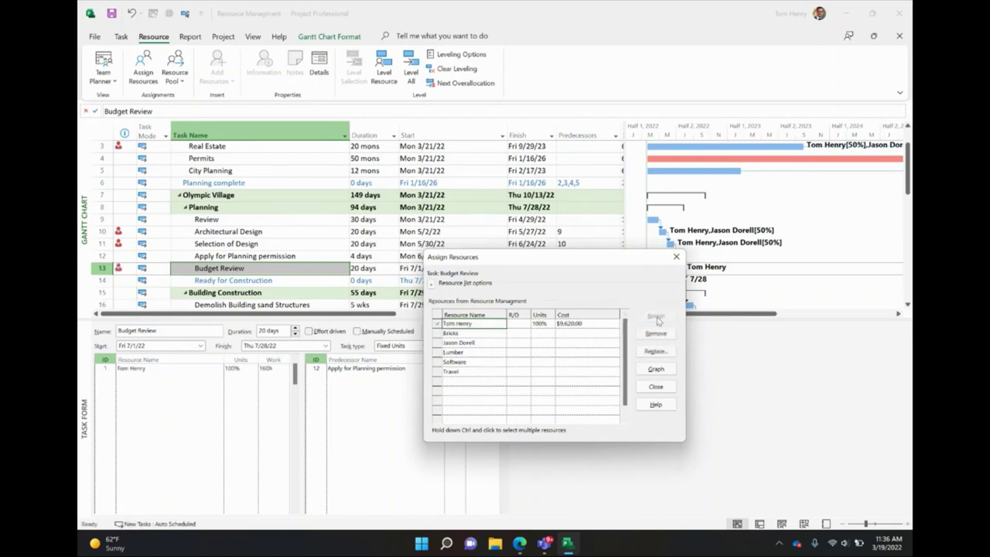
Select Ready for Construction, then scroll down and select the Rebar task.
click(228, 278)
scroll(227, 278, down, 4)
click(243, 194)
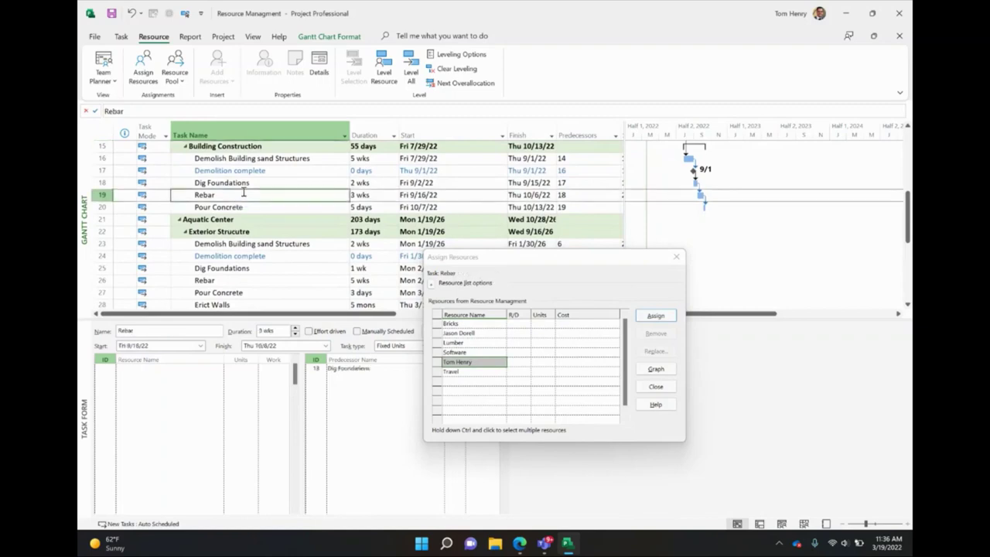
scroll(244, 192, up, 5)
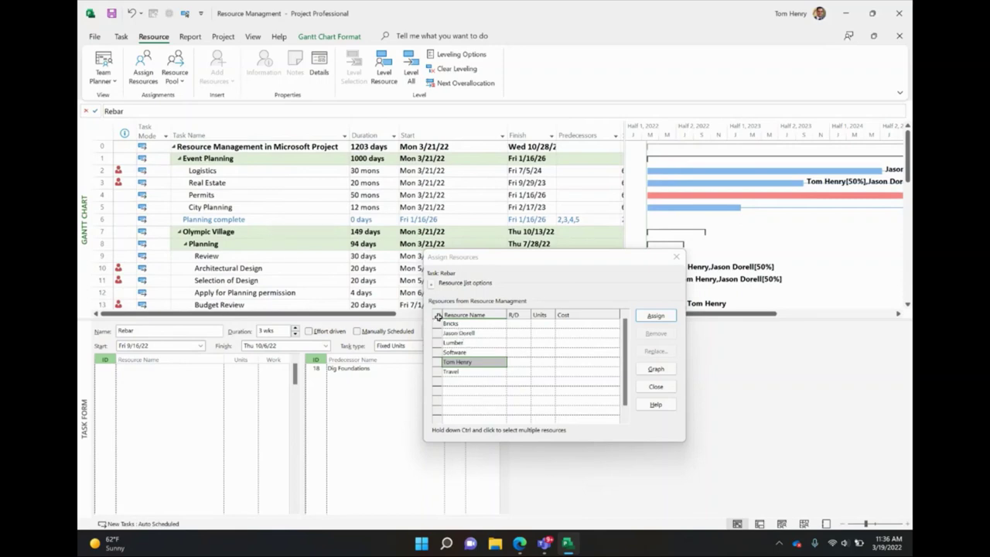
Assign the Software cost resource to Event Planning at $5,000.00.
click(250, 157)
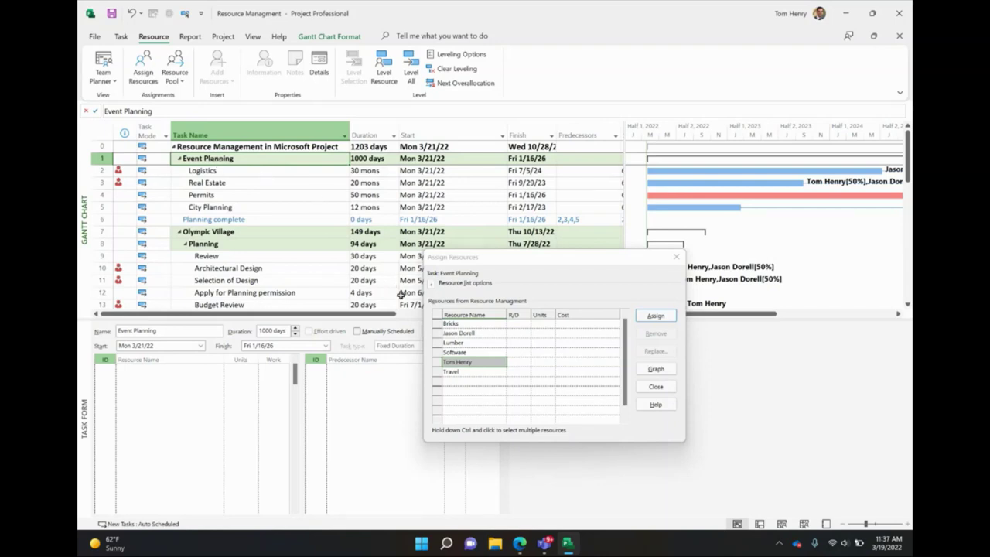
click(471, 352)
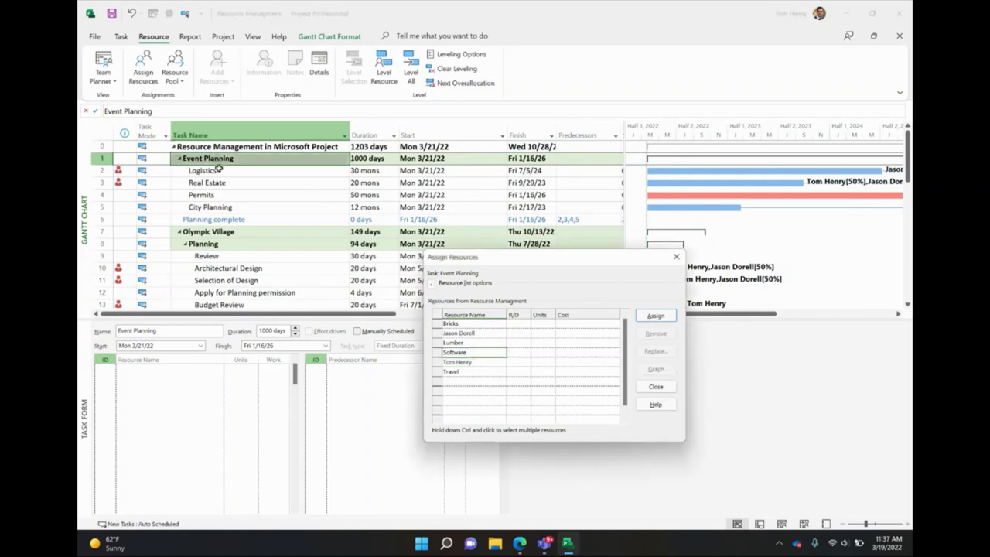
click(656, 316)
click(581, 324)
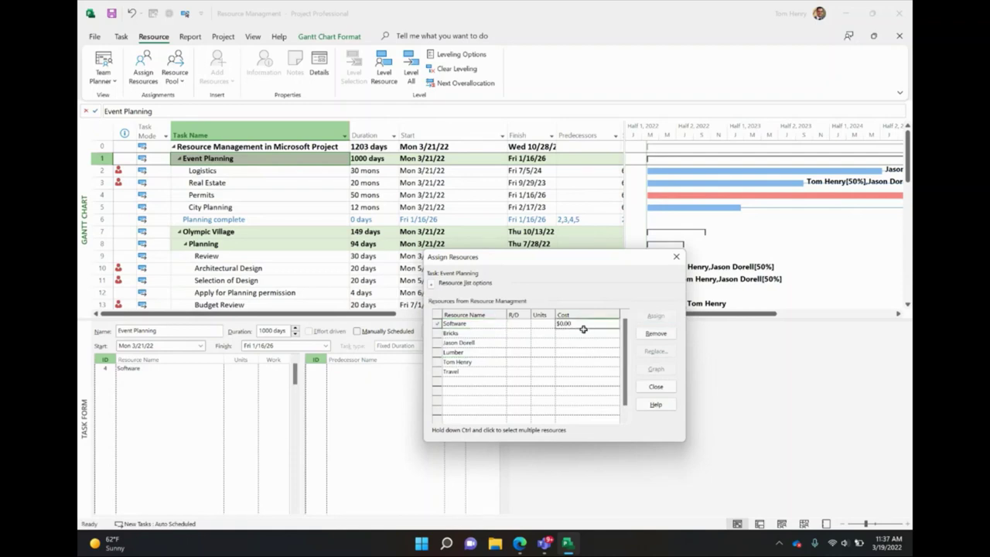
text($)
click(503, 352)
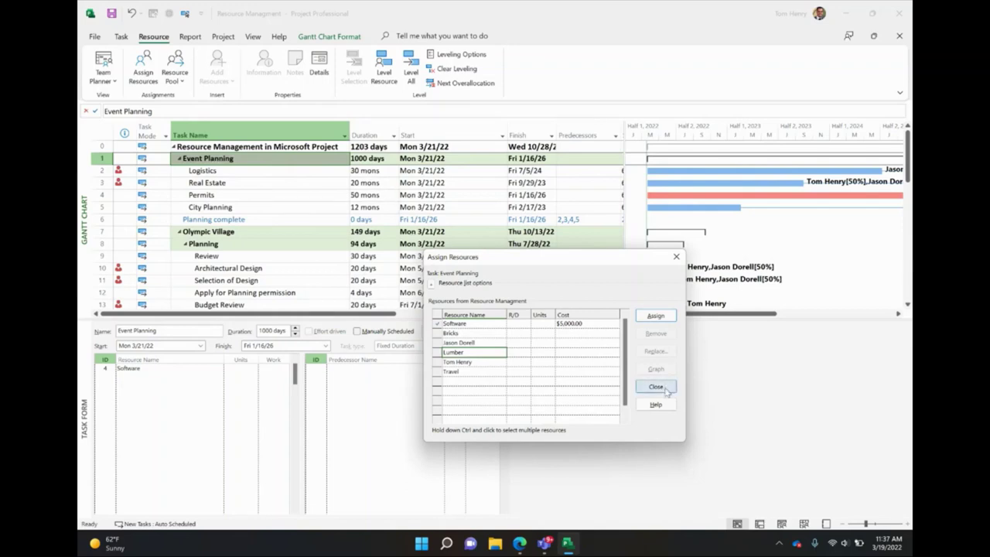
Add Travel to Event Planning at $4,000.00 and close the Assign Resources window.
click(463, 373)
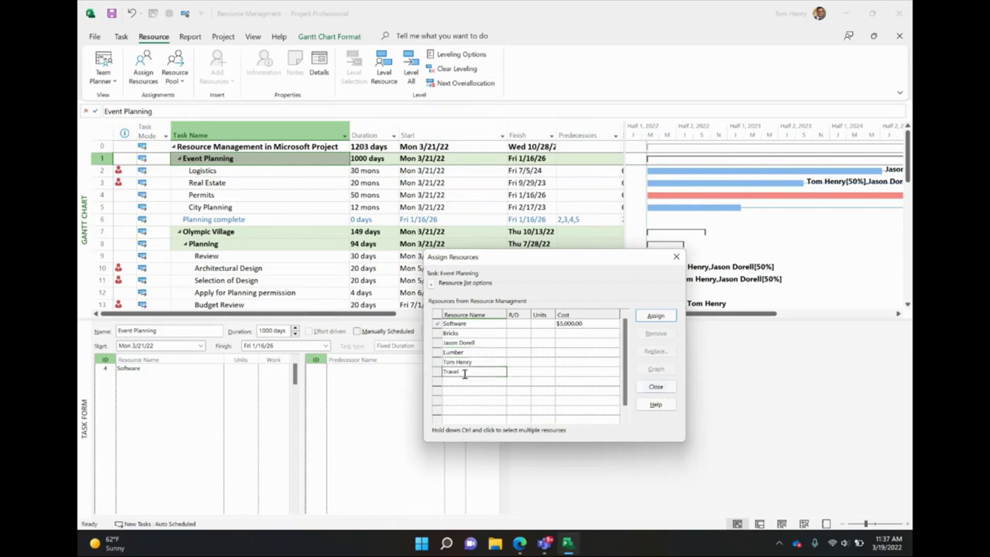
click(655, 316)
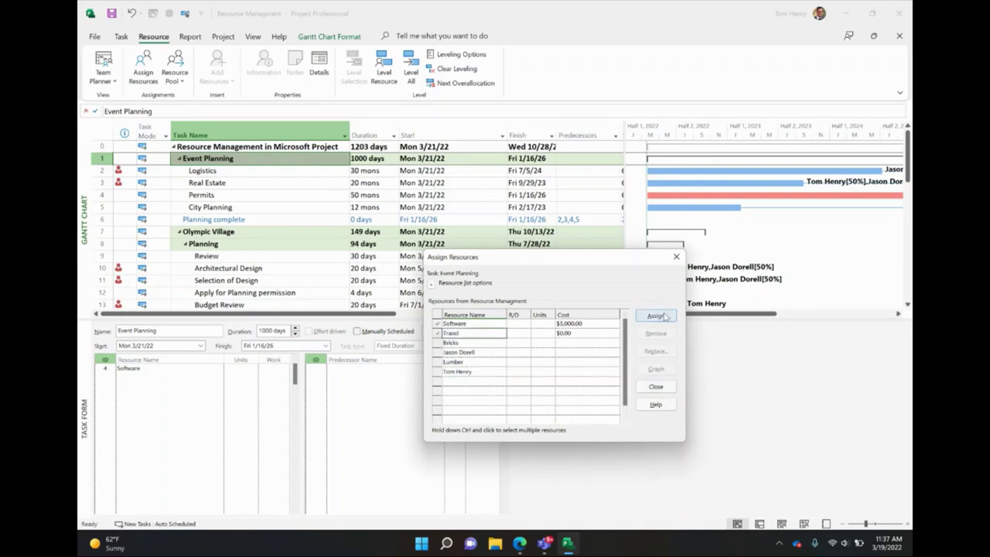
click(593, 333)
text(4000)
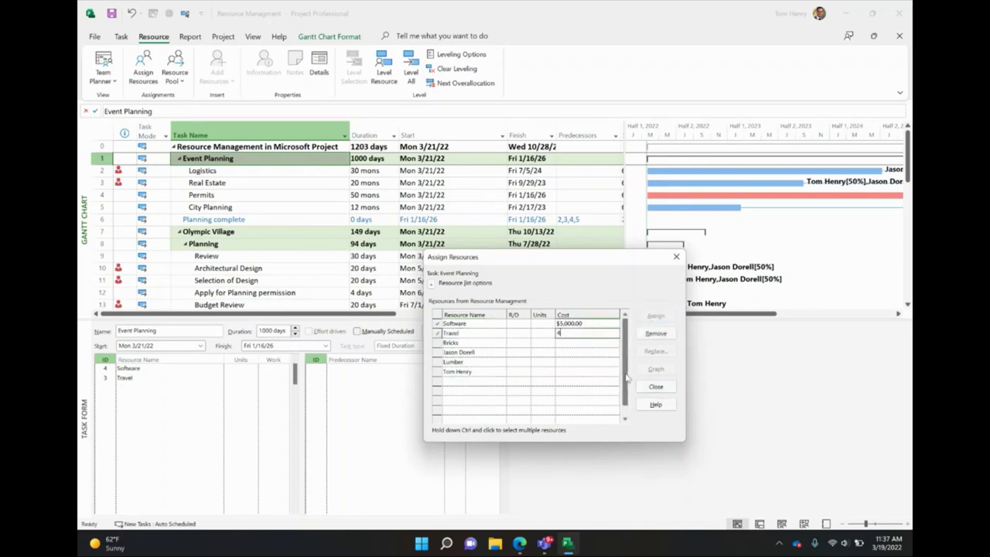
click(568, 389)
click(656, 387)
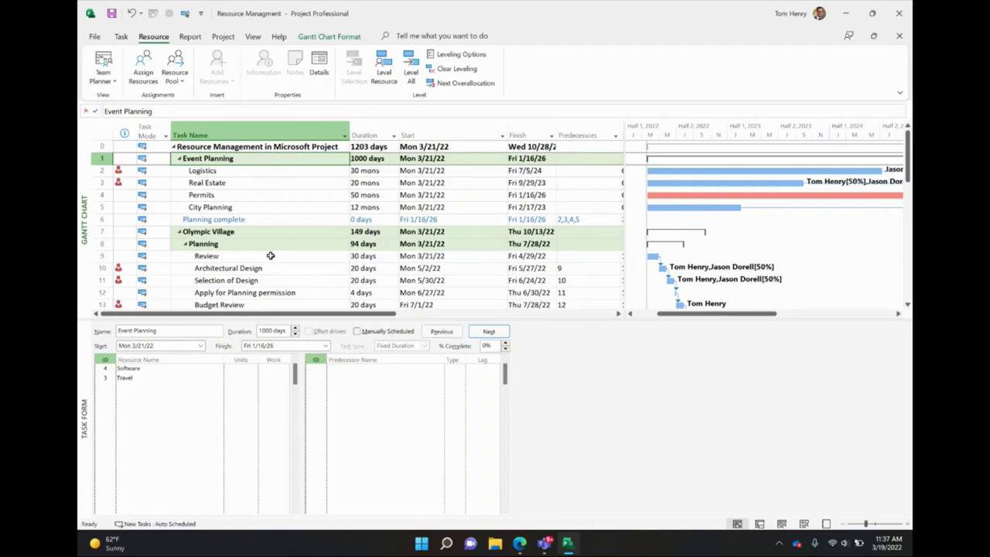
Assign the Bricks material resource to Erict Walls at 1.5 Pallets.
scroll(270, 255, down, 2)
scroll(271, 255, down, 2)
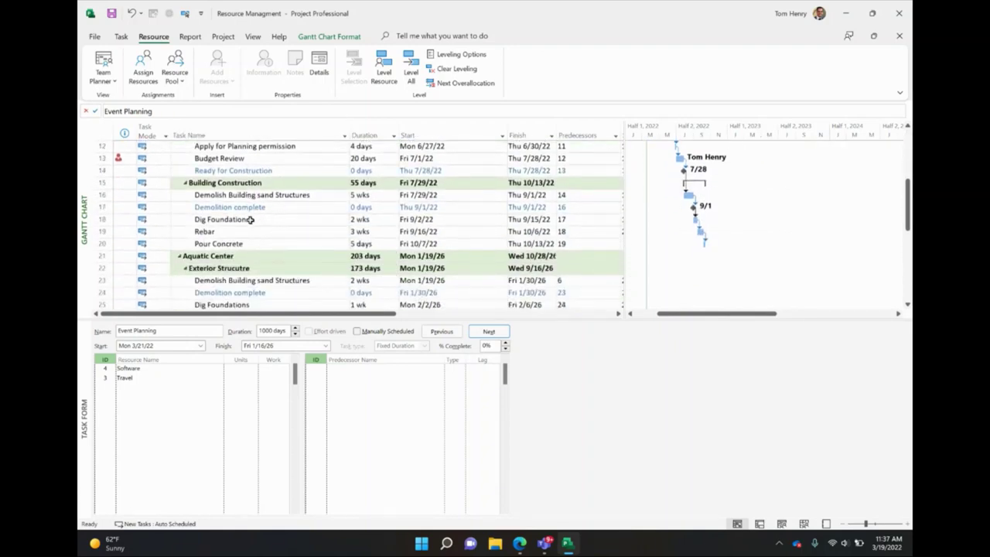
scroll(247, 220, down, 1)
scroll(248, 220, down, 1)
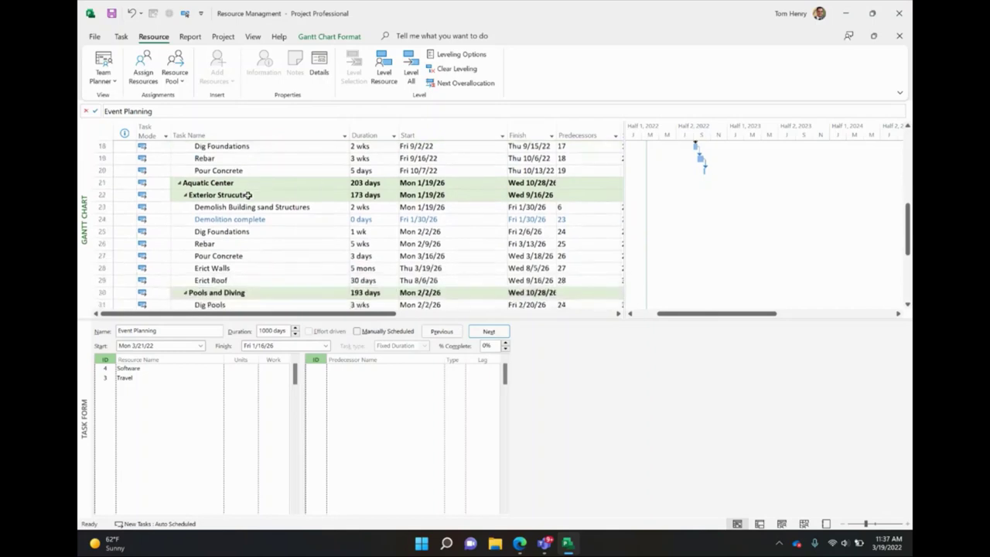
click(257, 269)
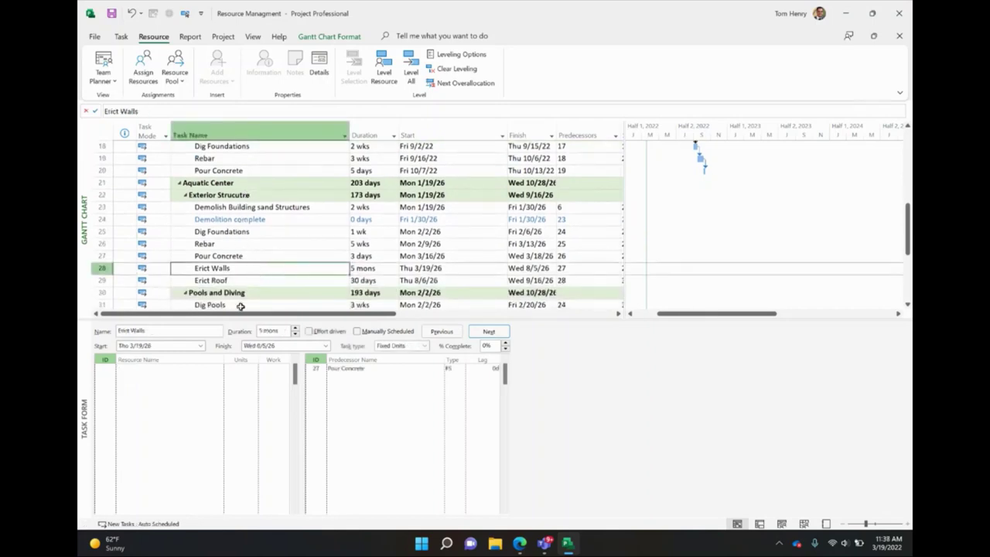
click(206, 368)
click(218, 370)
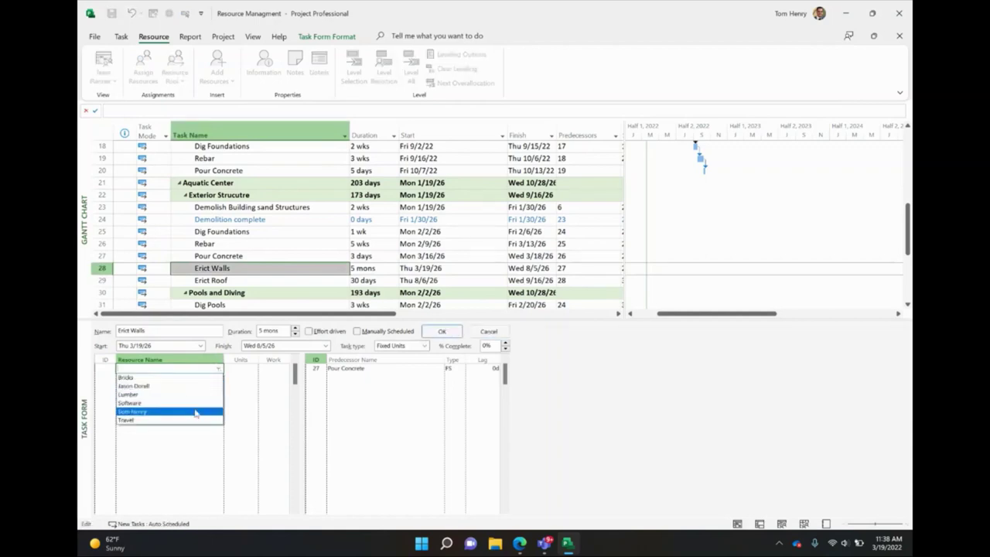
key(Up)
key(Up)
key(Up)
key(Return)
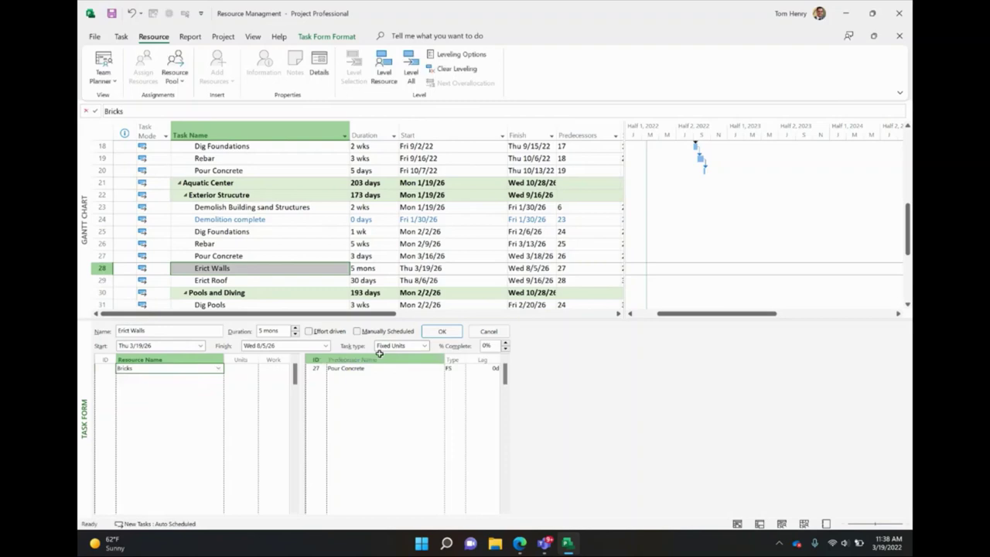
click(244, 368)
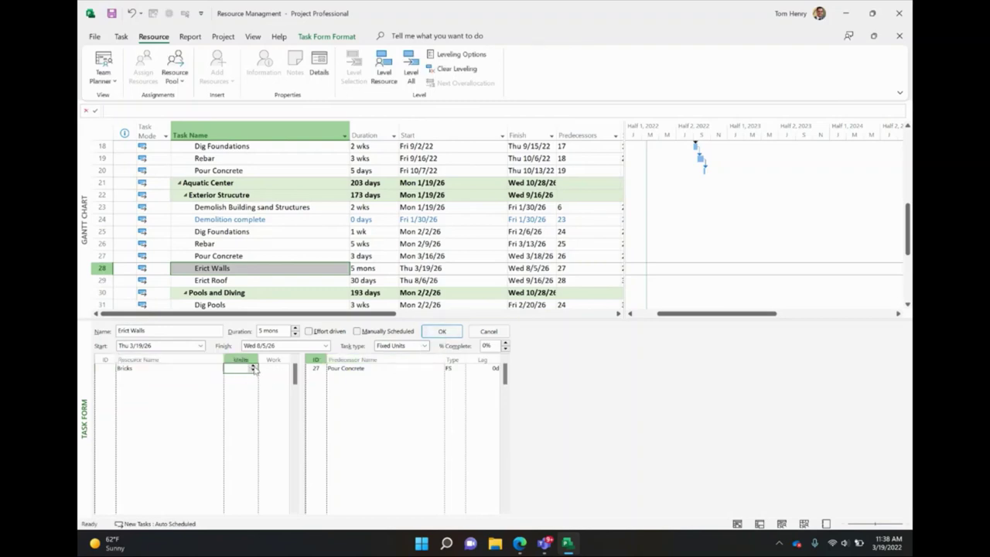
click(253, 367)
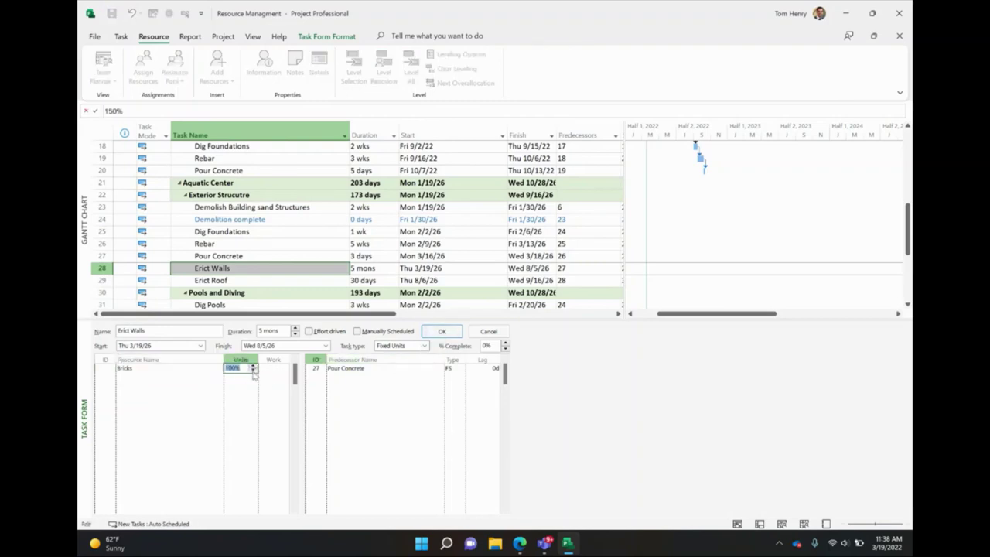
click(447, 332)
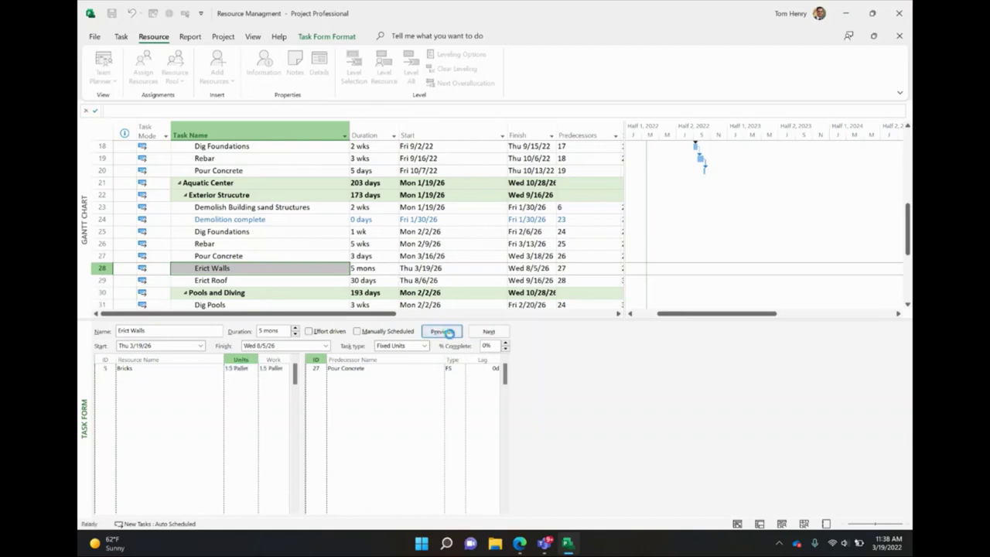
click(234, 368)
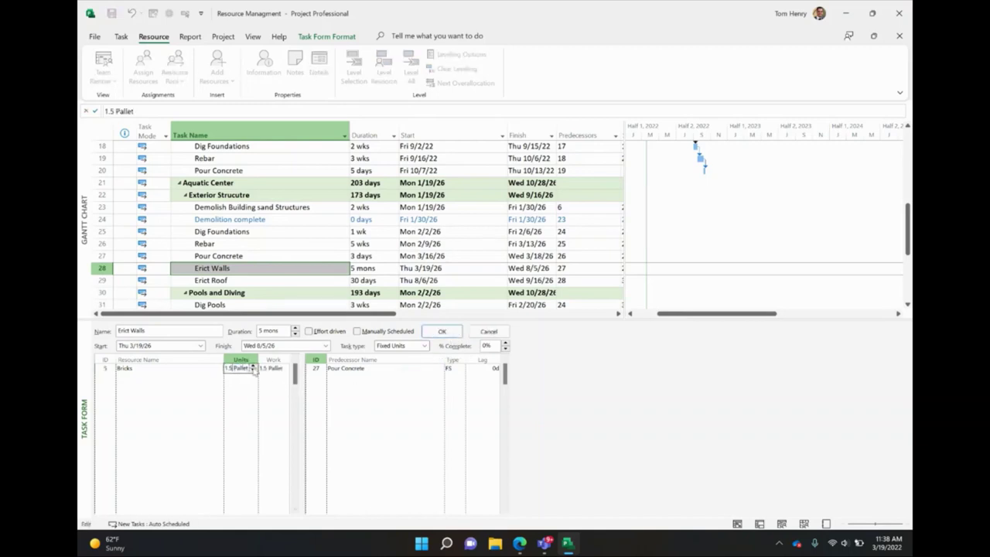
click(253, 366)
click(252, 366)
click(253, 367)
click(253, 367)
click(253, 366)
click(253, 367)
click(429, 334)
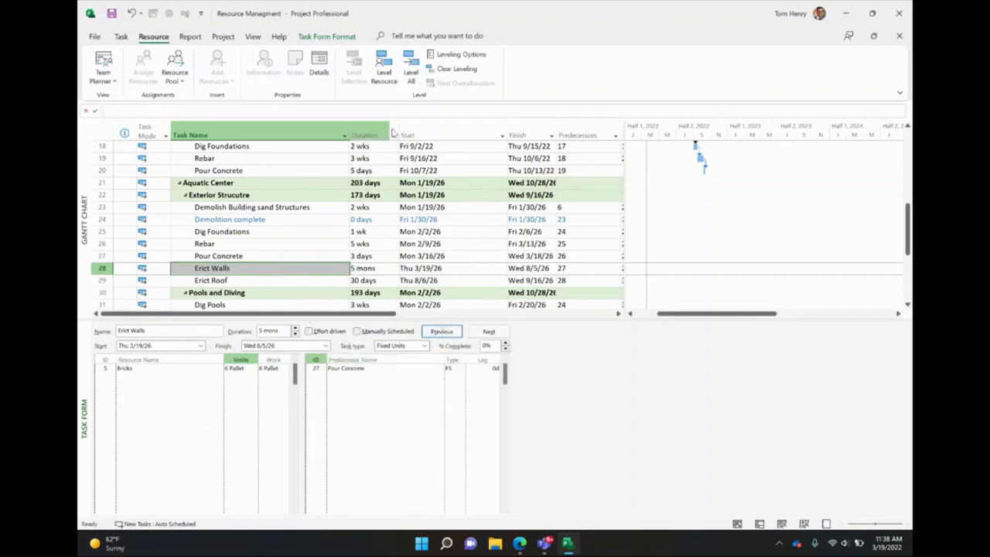
Insert a Cost column before the Start column.
right_click(443, 133)
click(478, 220)
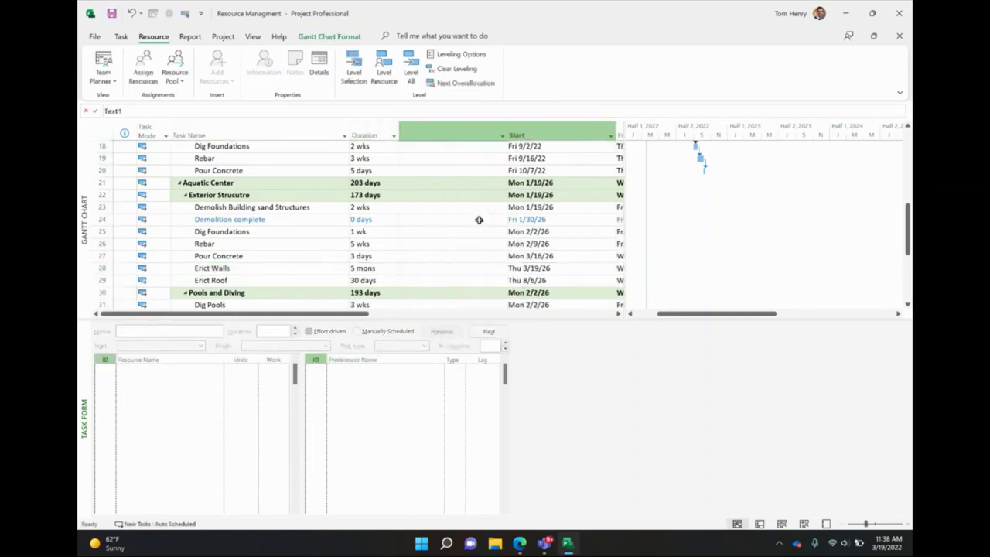
text(Cost)
key(Return)
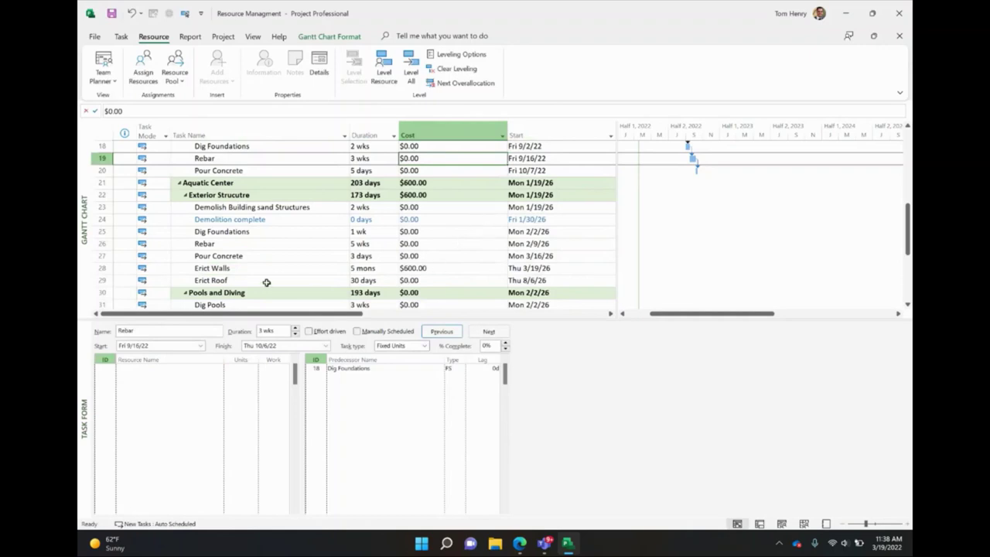
click(280, 271)
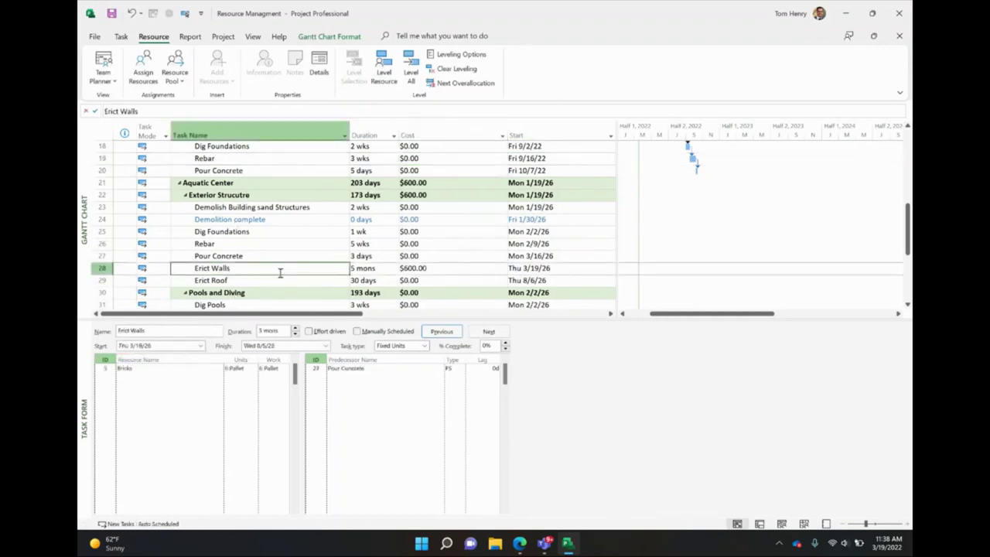
scroll(280, 272, down, 2)
scroll(259, 271, down, 2)
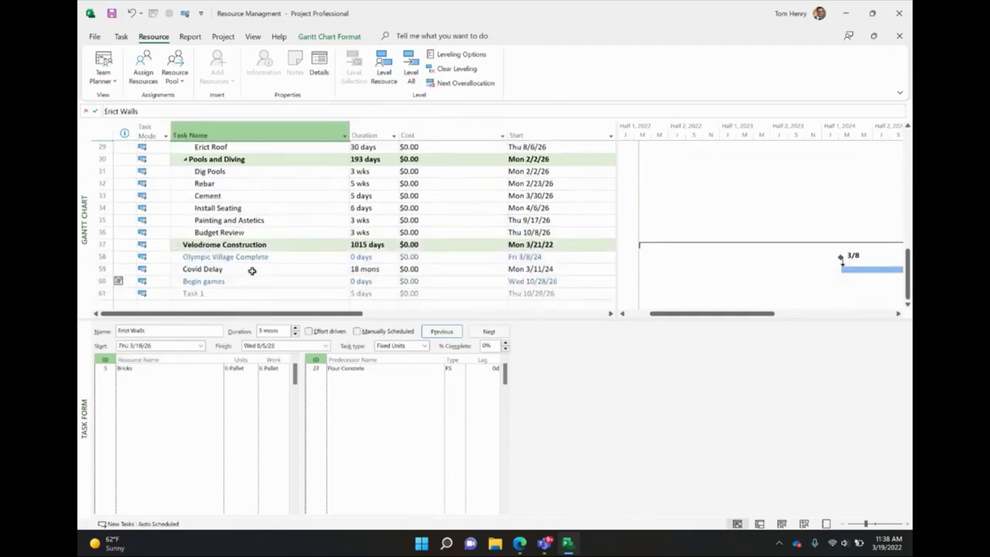
scroll(252, 270, up, 2)
scroll(252, 272, up, 1)
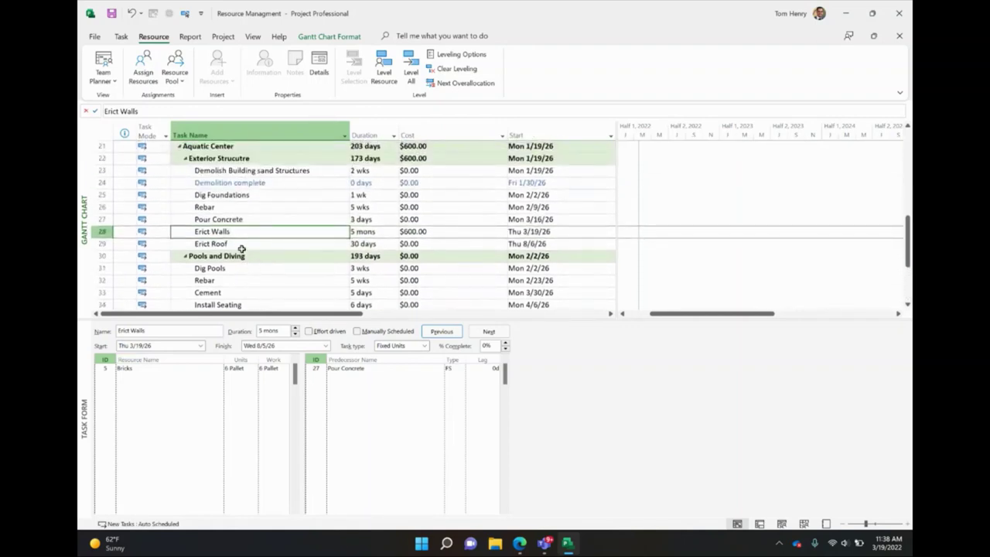
click(447, 231)
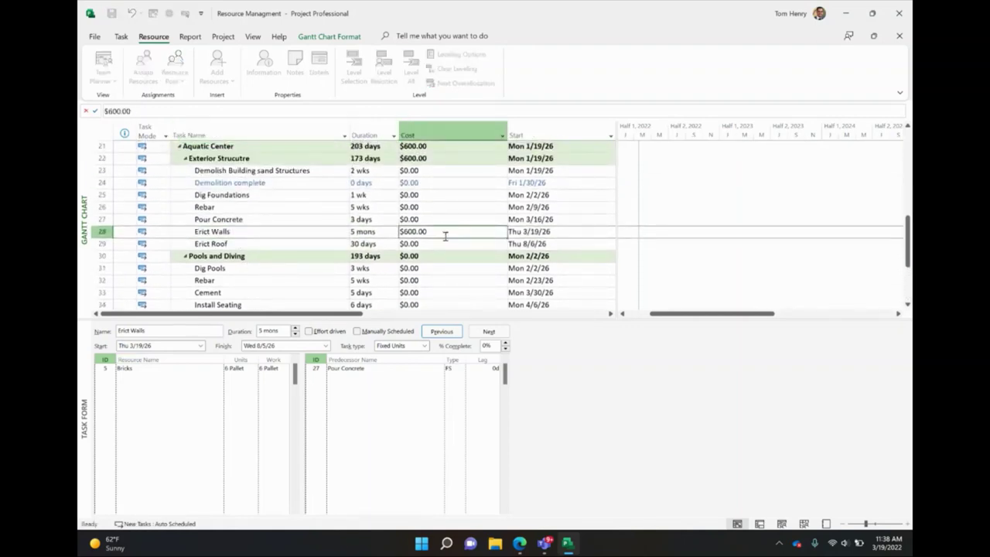
click(238, 368)
click(252, 365)
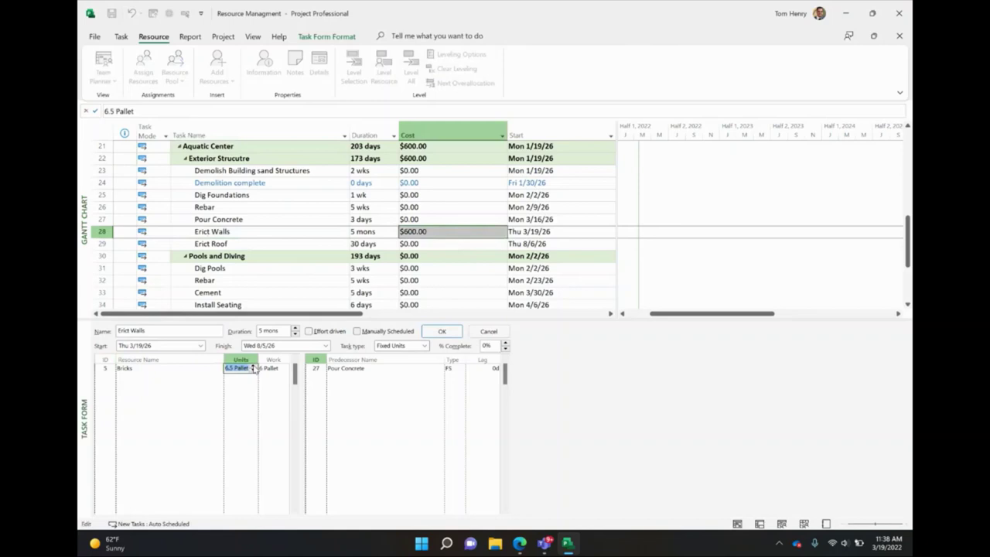
click(439, 332)
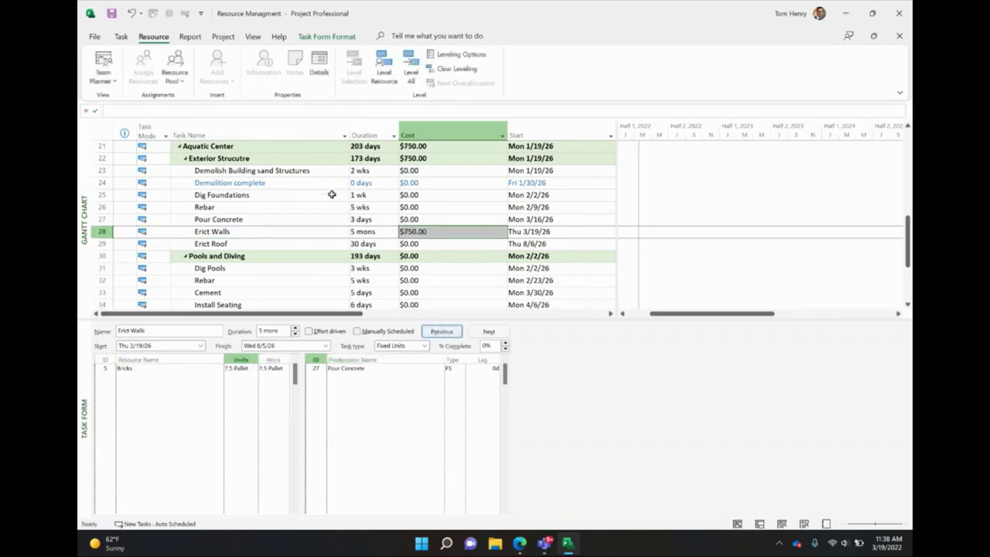
Review the $456,230.00 total project cost and the Planning phase cost.
key(Up)
key(Up)
key(Up)
key(Up)
key(Up)
key(Up)
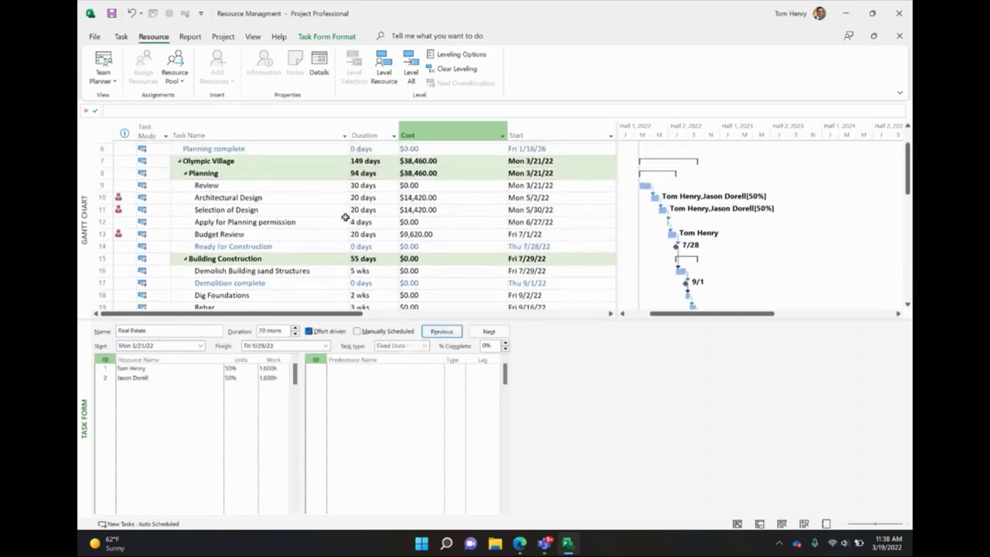
key(Up)
key(Up)
key(Up)
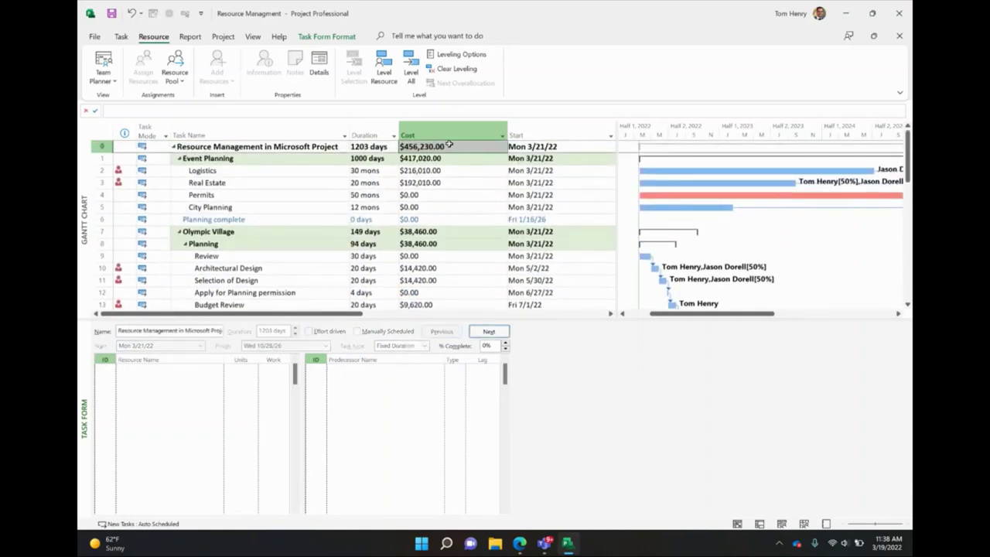
click(449, 146)
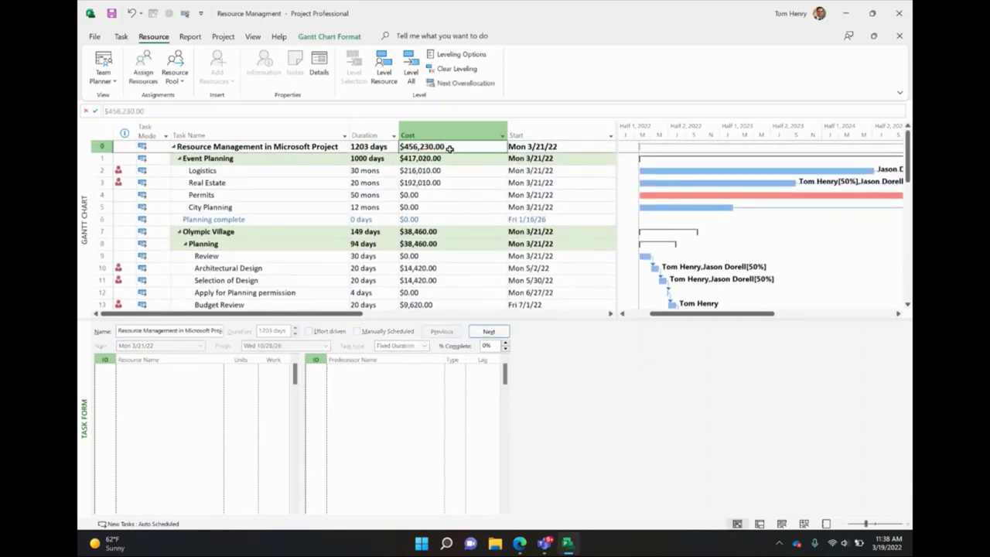
click(431, 244)
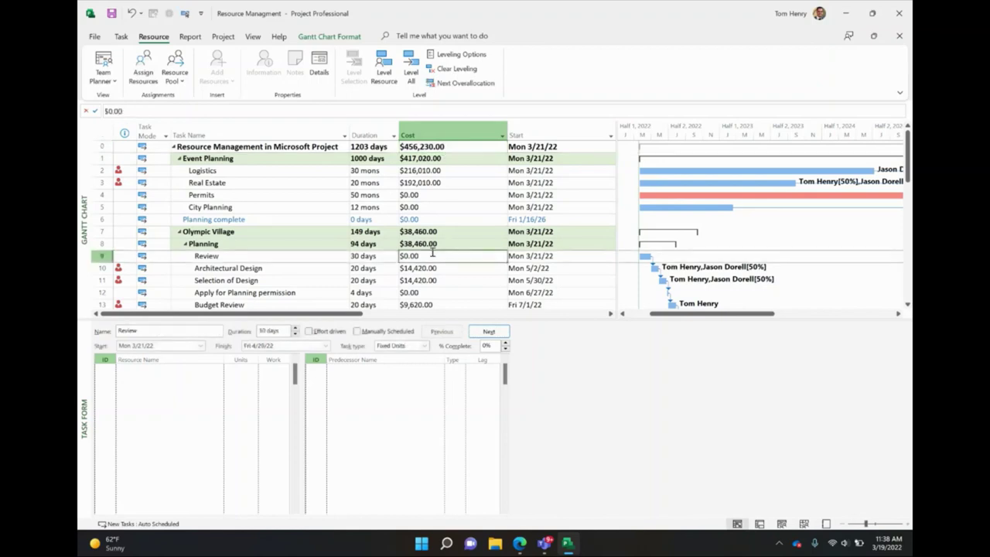
click(427, 147)
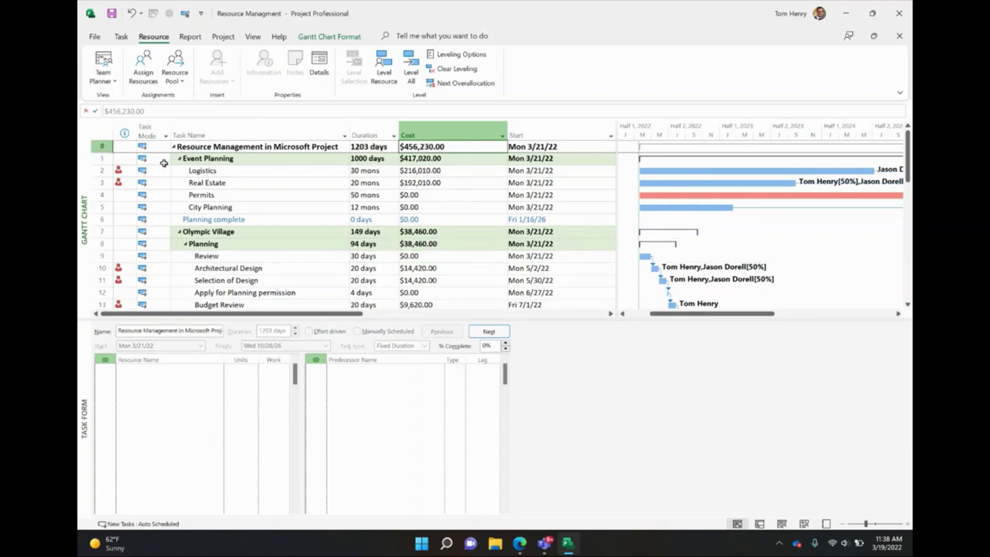
click(224, 37)
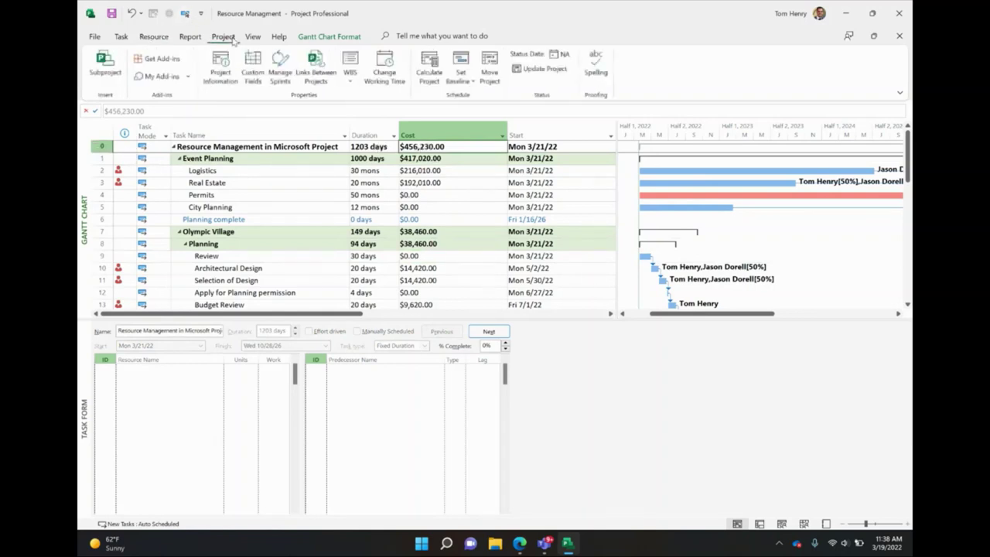
click(328, 36)
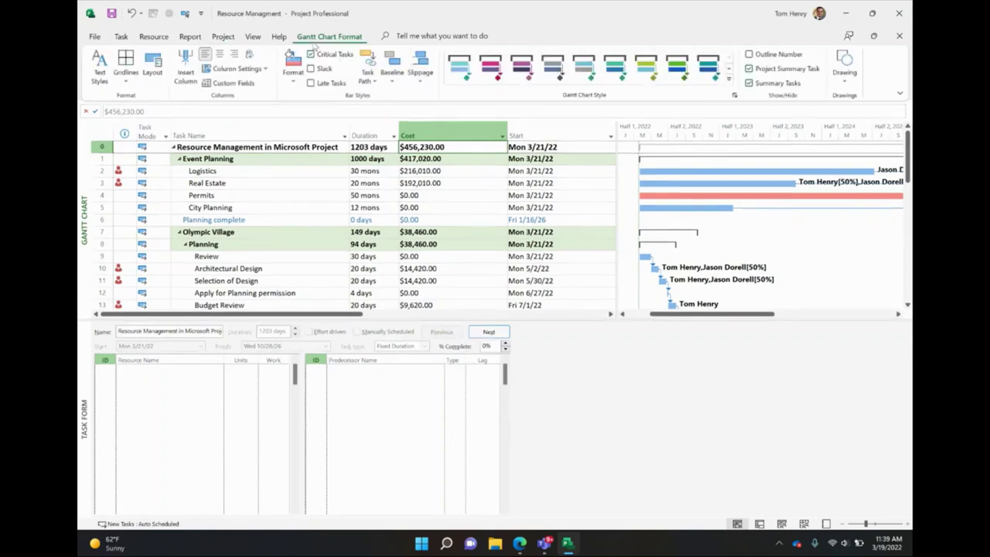
click(749, 68)
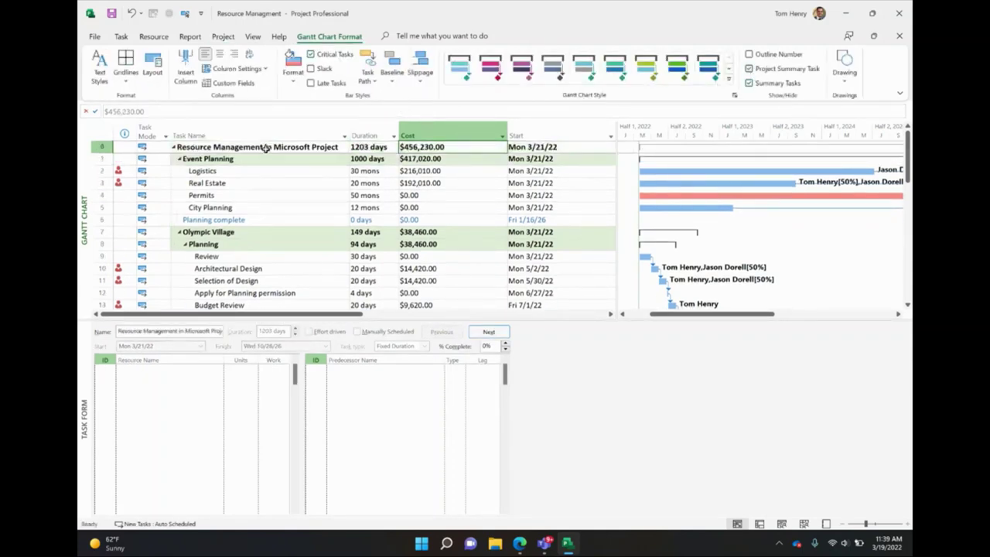
click(265, 148)
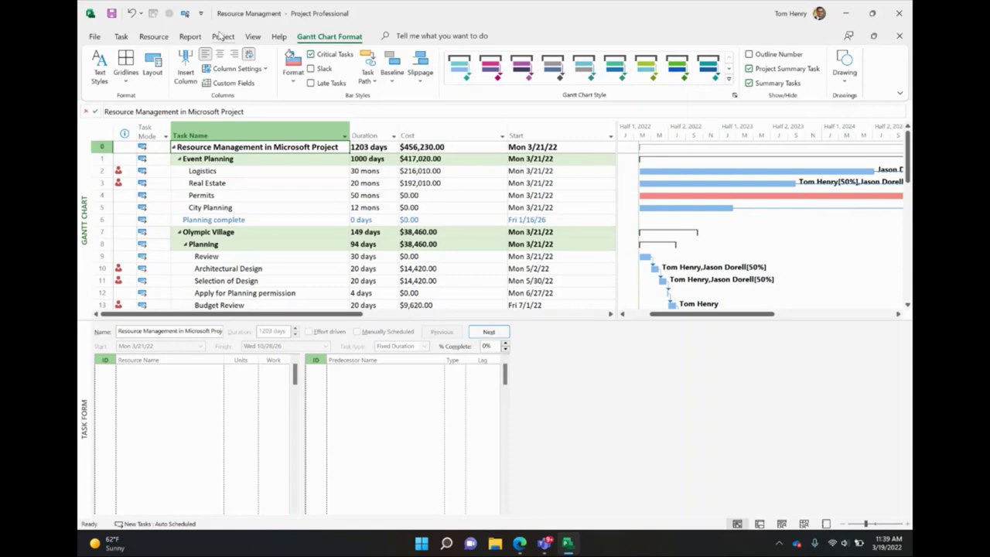
click(120, 182)
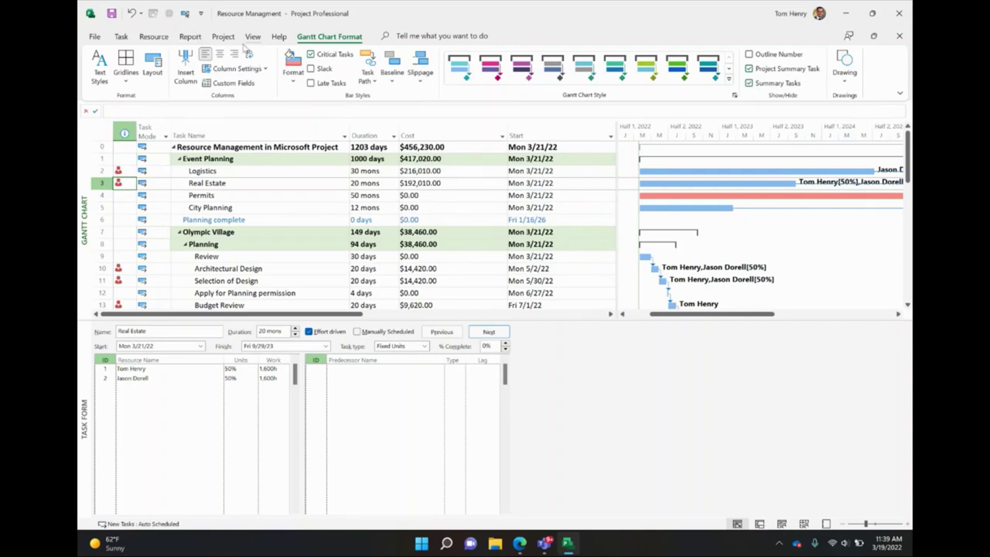
Save Baseline for the entire project via Set Baseline.
click(230, 36)
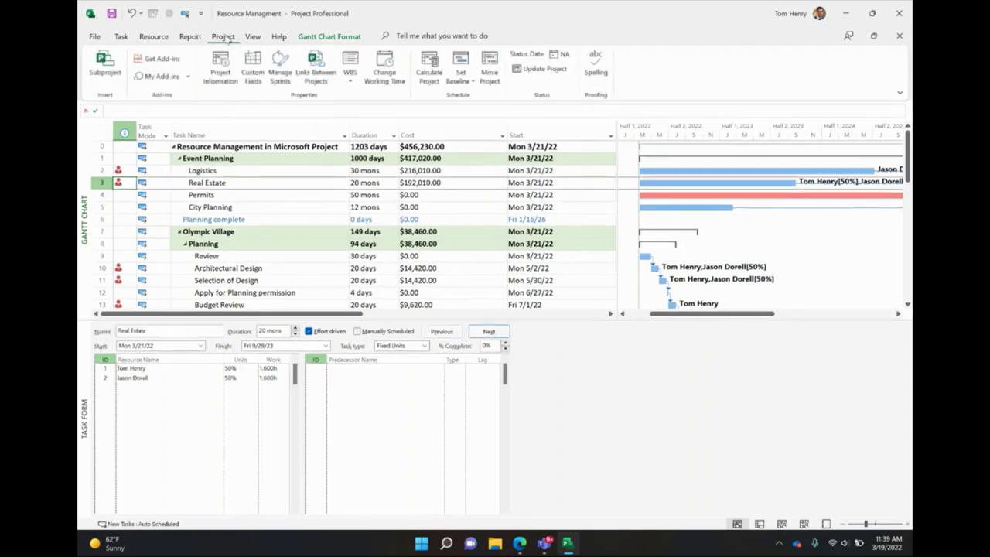
click(467, 74)
click(477, 102)
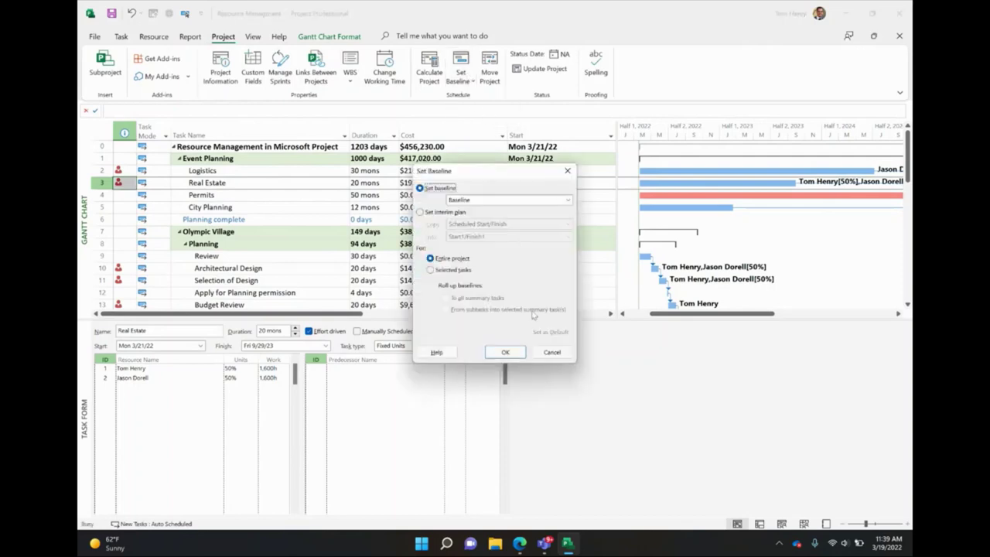
click(505, 352)
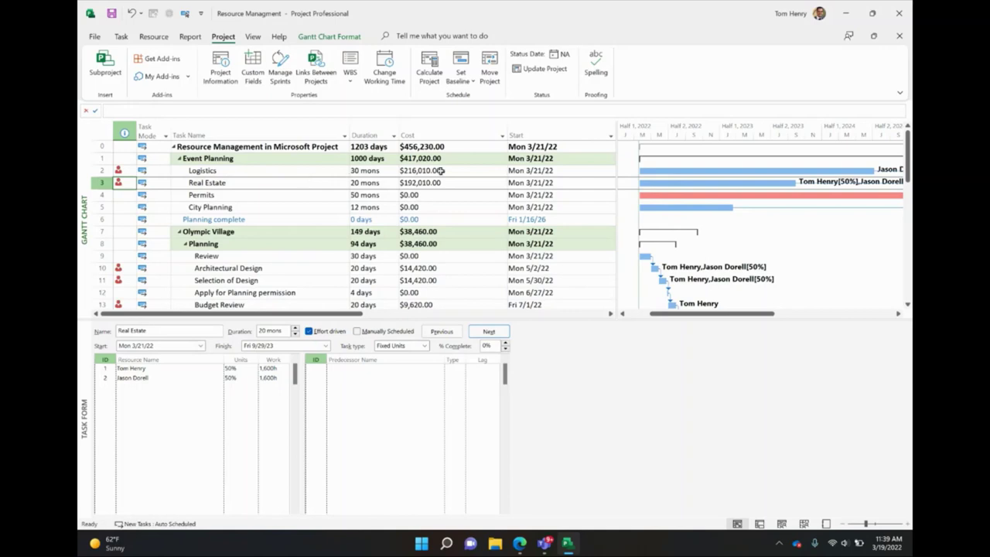
Insert a baseline column, then hide the mistaken Baseline Deliverable Finish column.
right_click(536, 135)
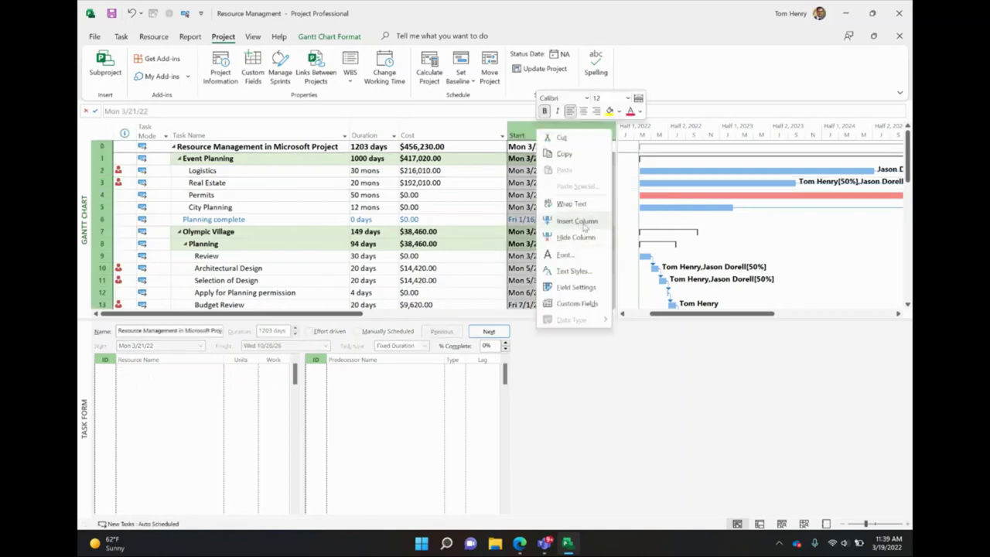
click(577, 221)
text(ba)
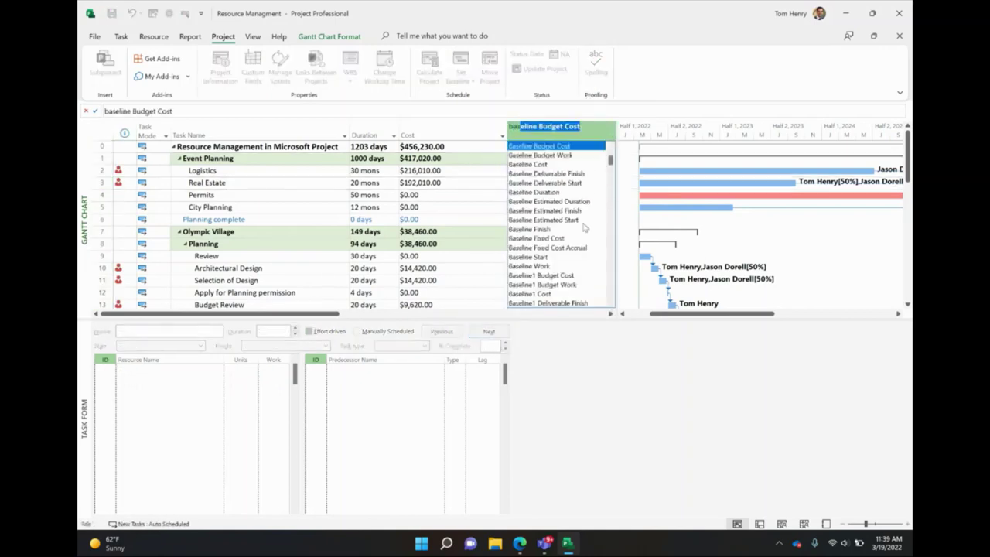
key(BackSpace)
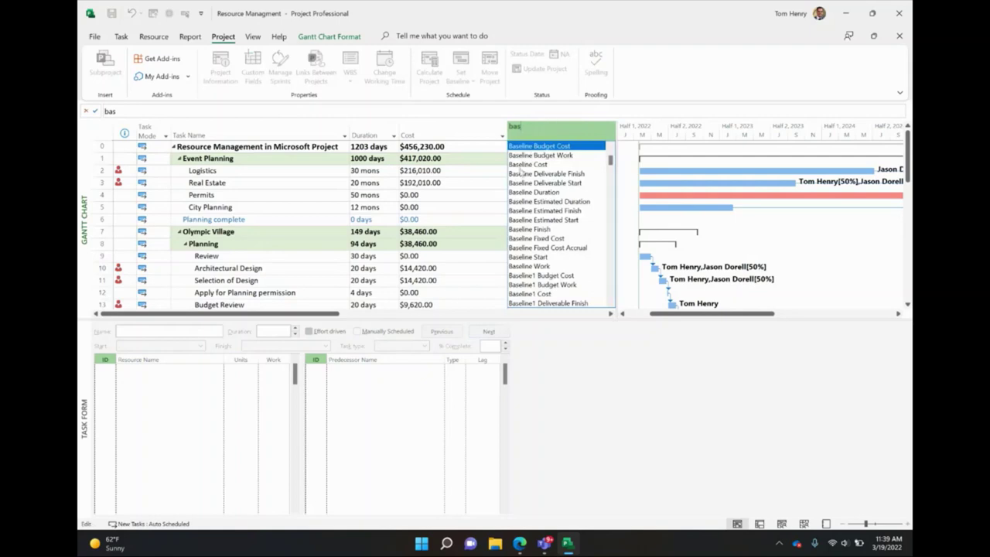
click(522, 173)
right_click(546, 135)
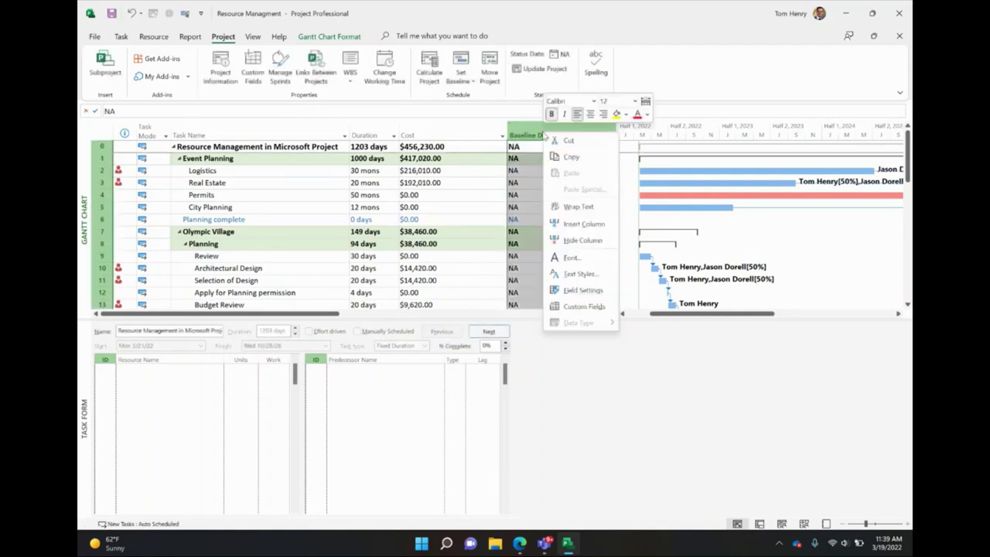
click(581, 243)
Insert a Baseline Cost column before Start, matching each task's current cost.
right_click(528, 135)
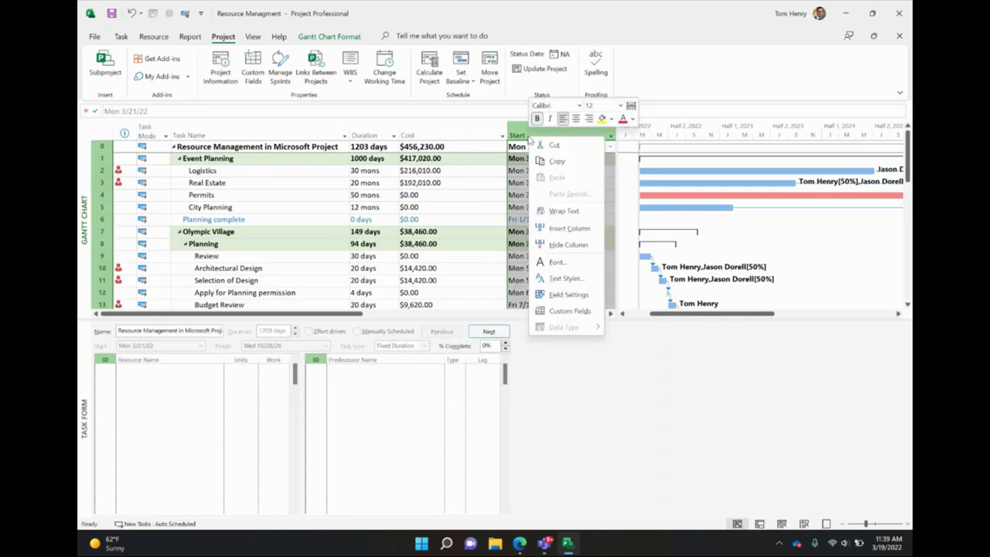
click(559, 228)
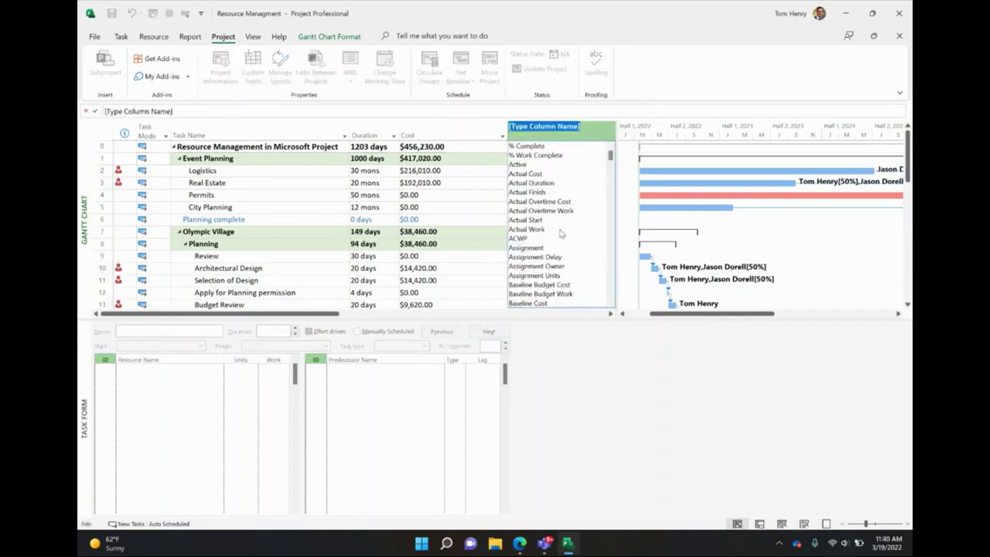
text(baseline Budget Cost)
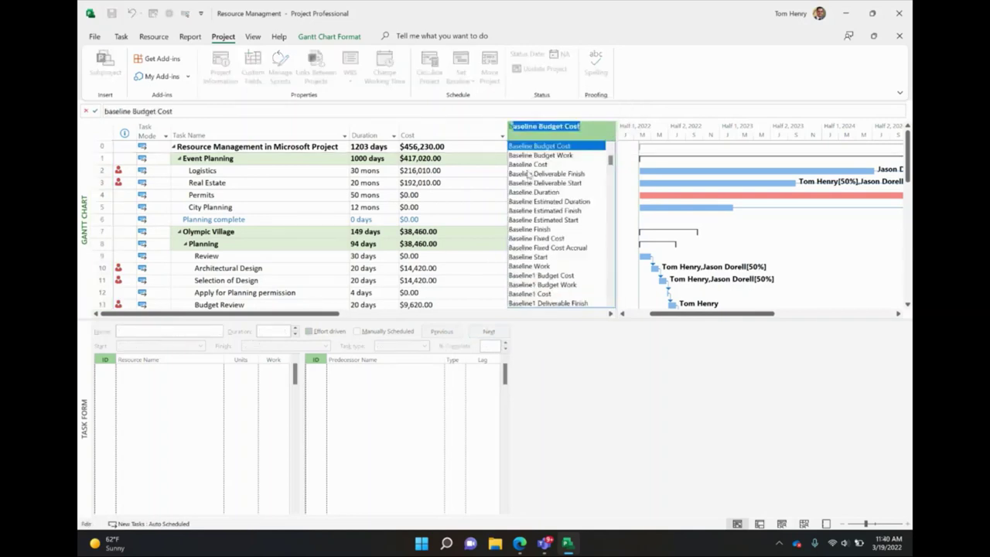
click(529, 164)
click(378, 195)
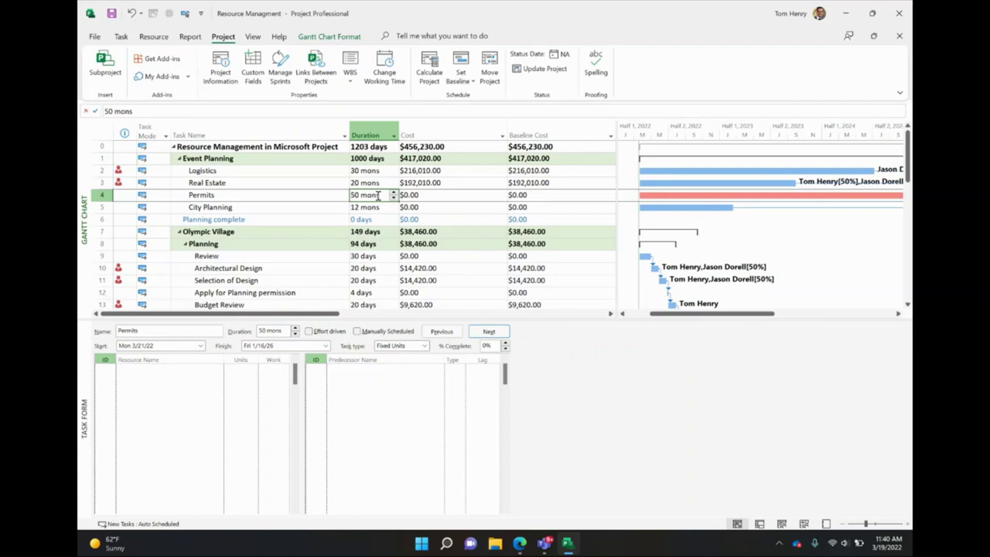
Remove the Task Form pane so the Gantt chart fills the window.
click(316, 175)
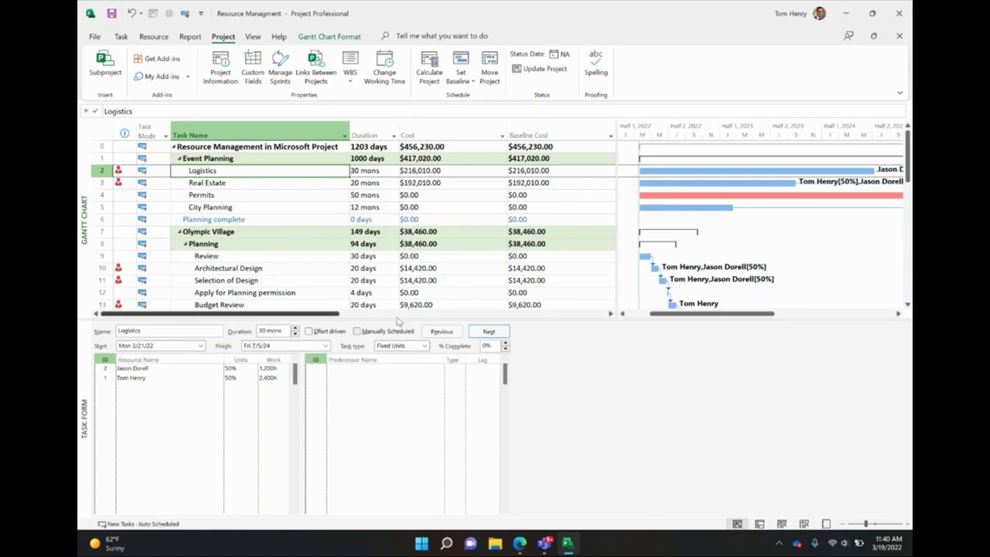
click(396, 499)
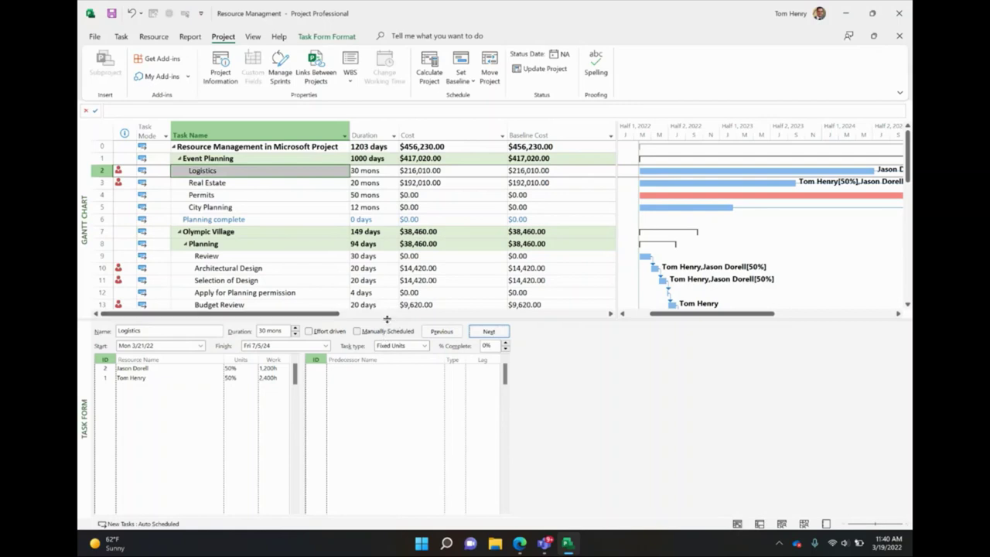
drag(384, 319, 401, 523)
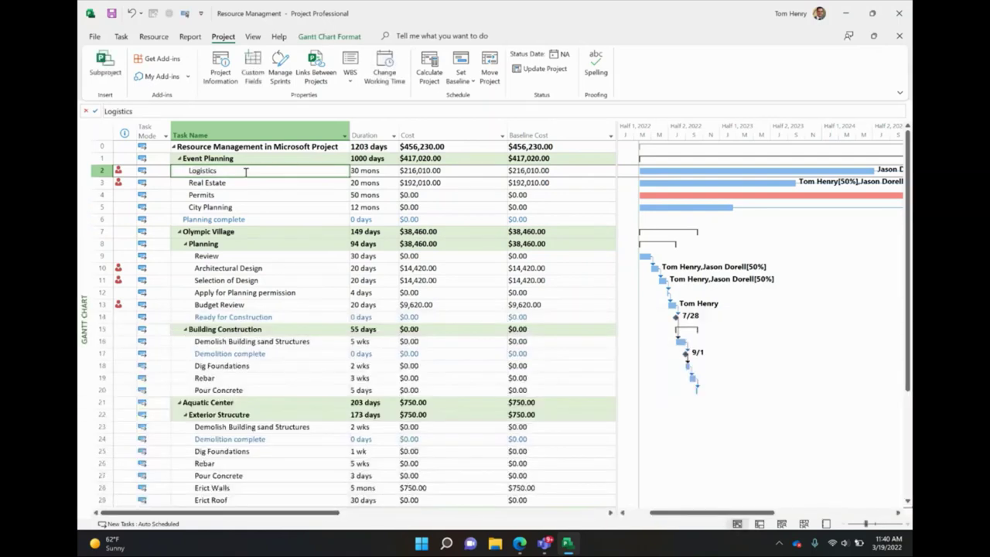
Mark the Logistics task 100% complete so its Gantt bar fills fully.
click(122, 37)
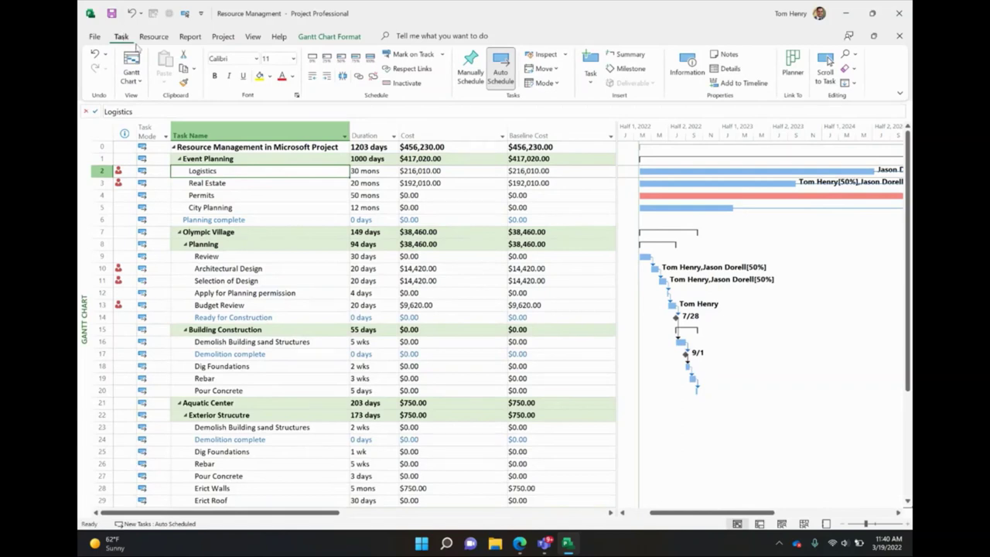
click(248, 208)
click(246, 171)
click(371, 60)
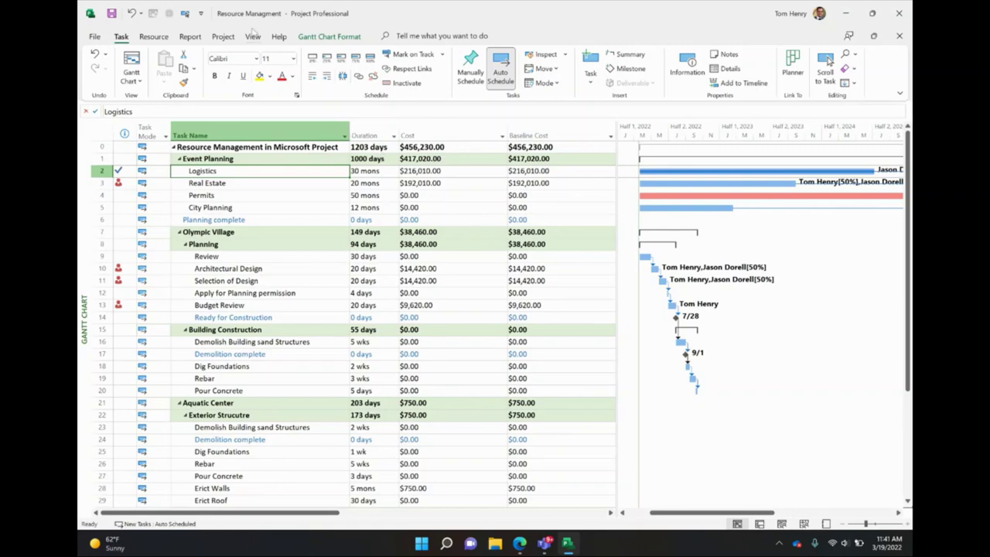
Switch the task sheet to the built-in Tracking table.
click(253, 37)
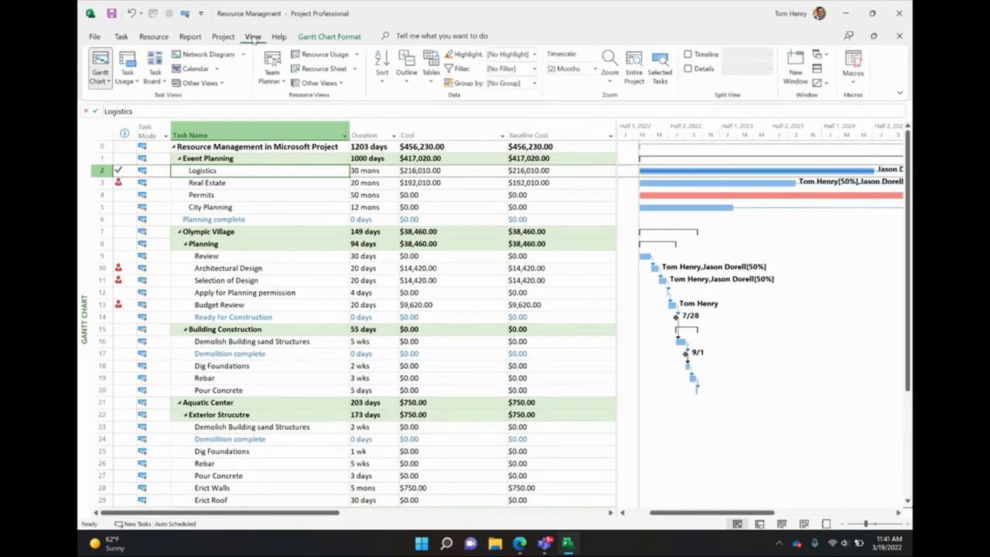
click(431, 71)
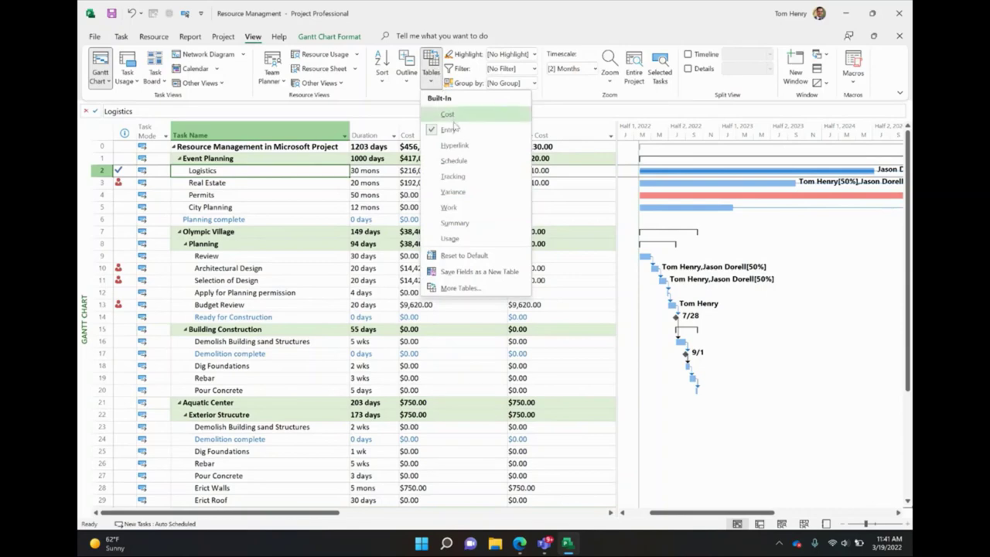
click(475, 178)
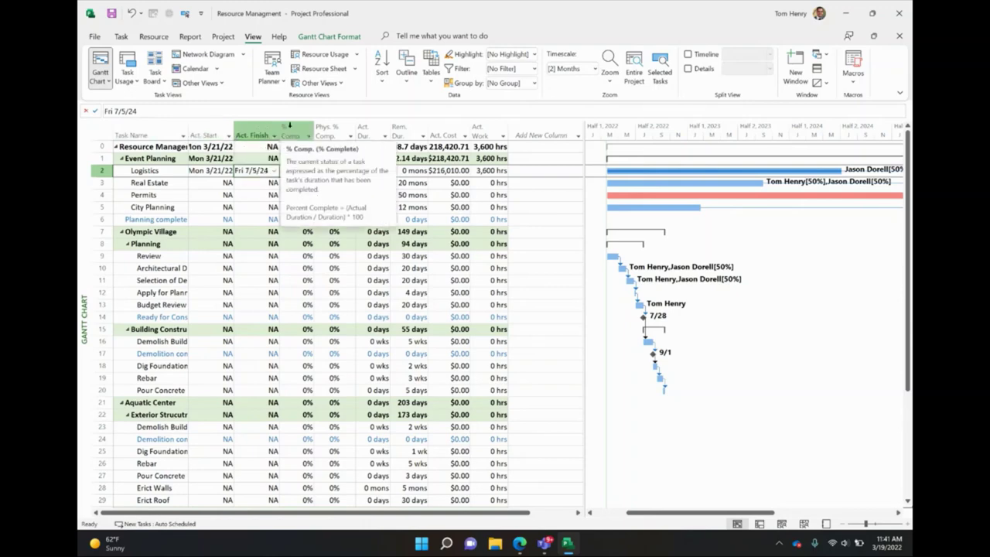
Hide the Phys. % Comp., Act. Dur., Rem. Dur. and Act. Cost columns.
right_click(329, 135)
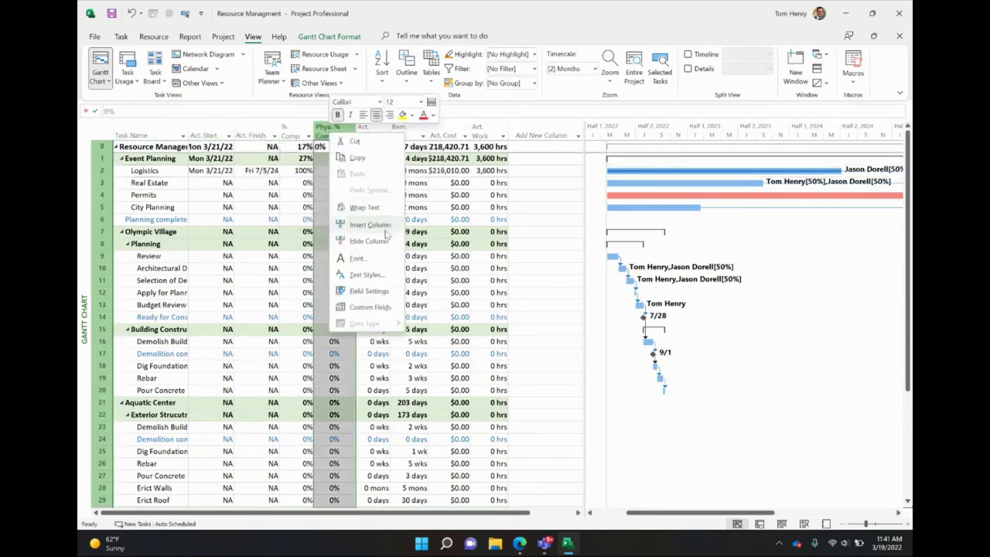
click(369, 241)
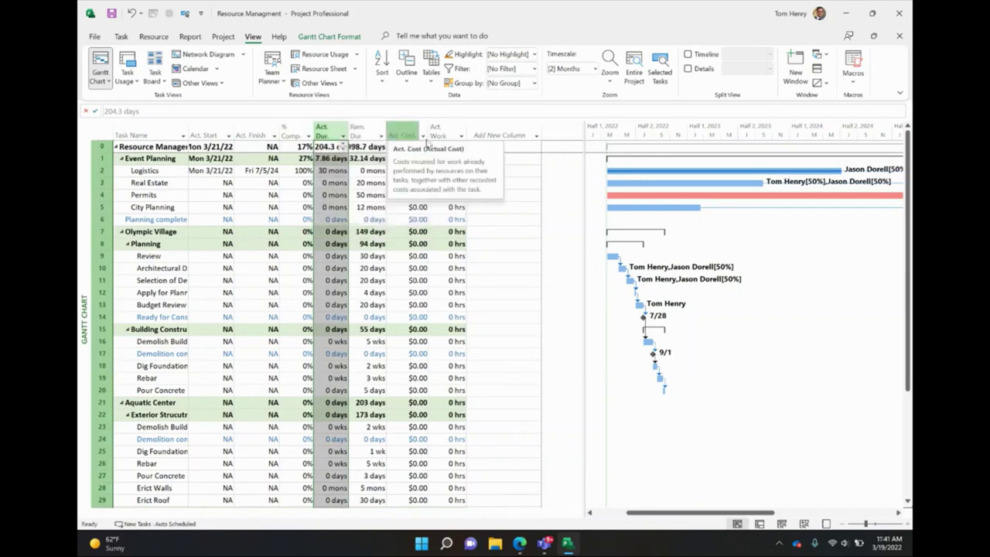
right_click(322, 133)
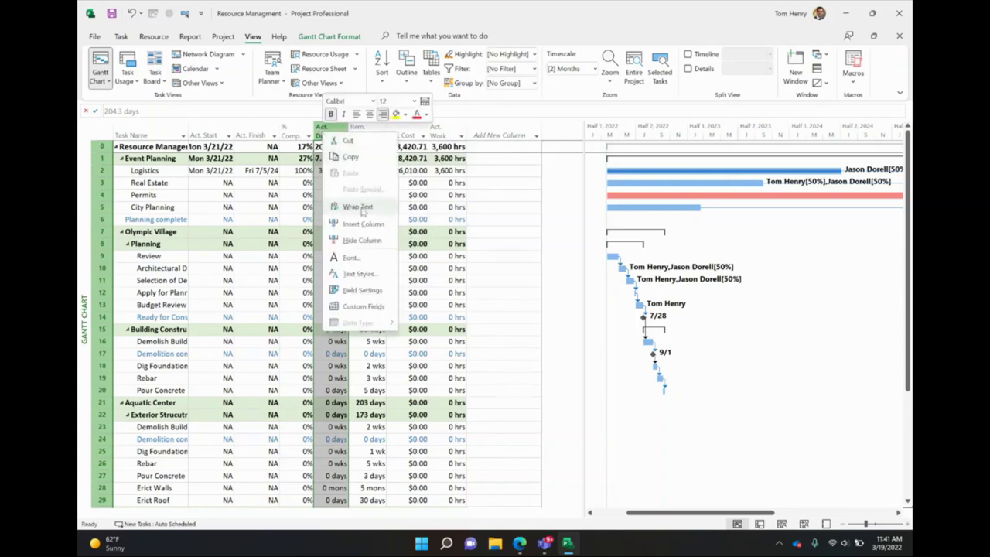
click(368, 239)
right_click(324, 132)
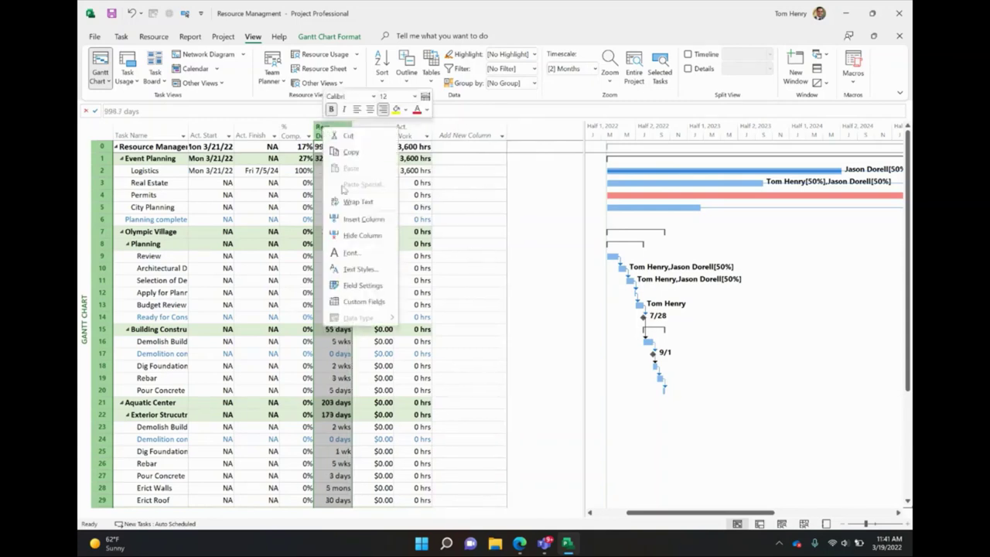
click(368, 238)
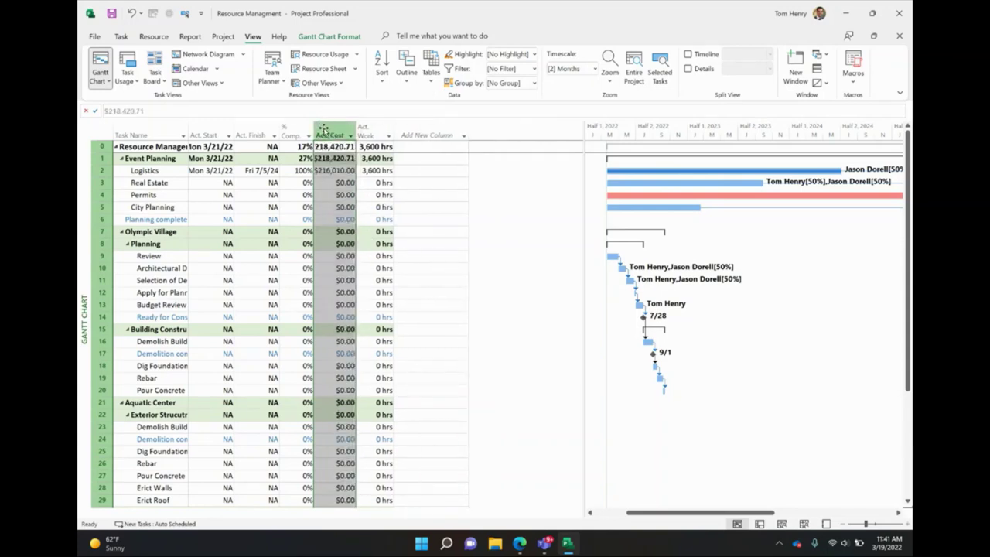
right_click(323, 132)
click(364, 238)
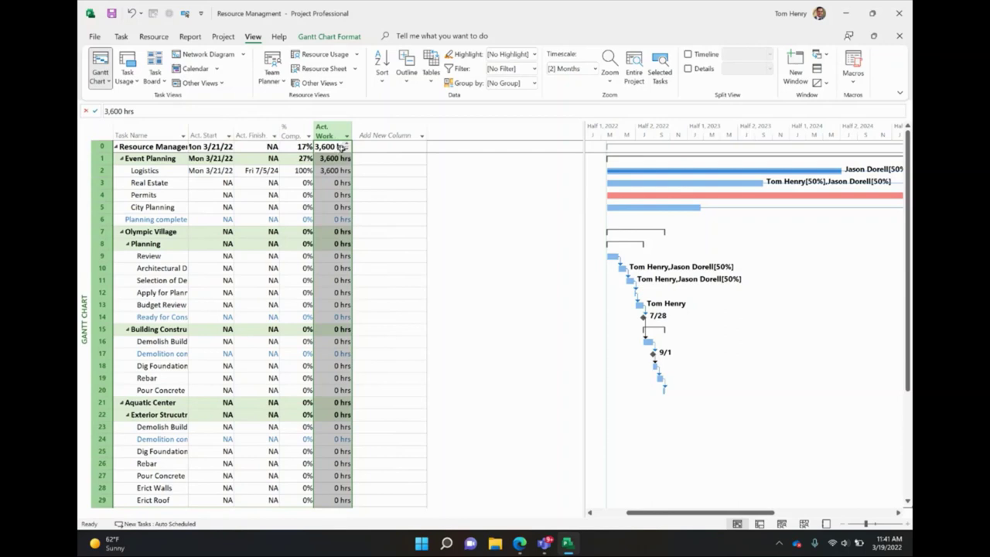
Add a Remaining Work column and move % Comp. after it.
click(387, 133)
text(recurring)
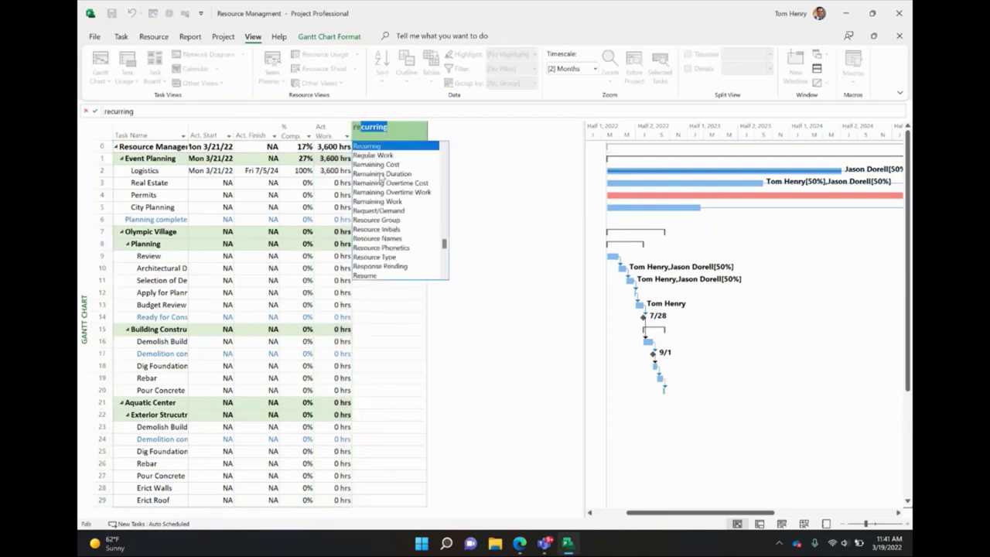
click(378, 201)
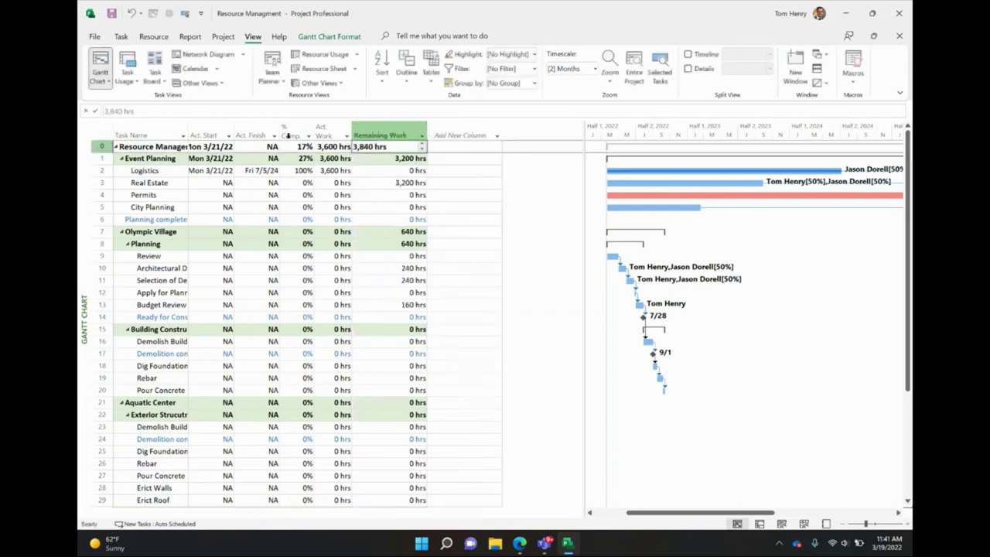
click(291, 130)
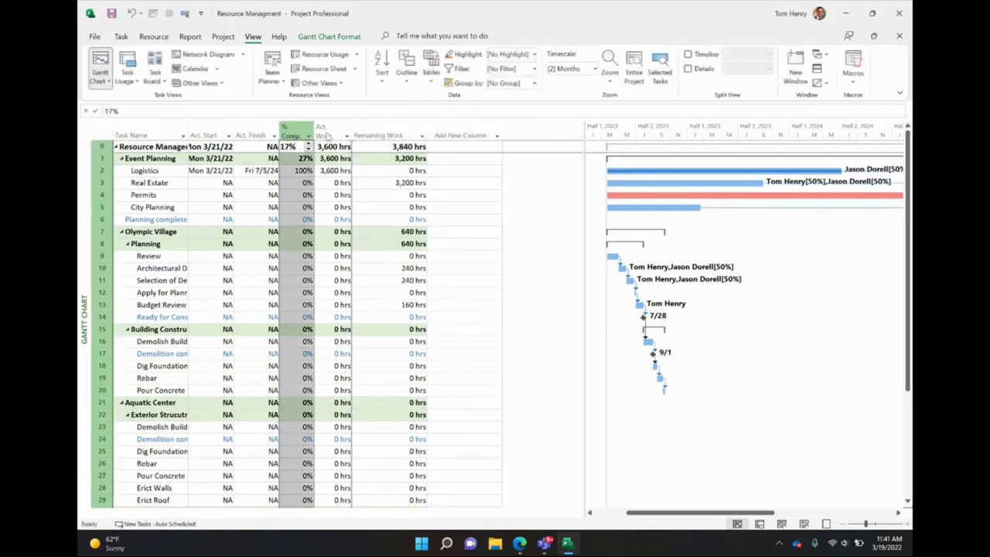
drag(429, 147, 427, 136)
click(297, 195)
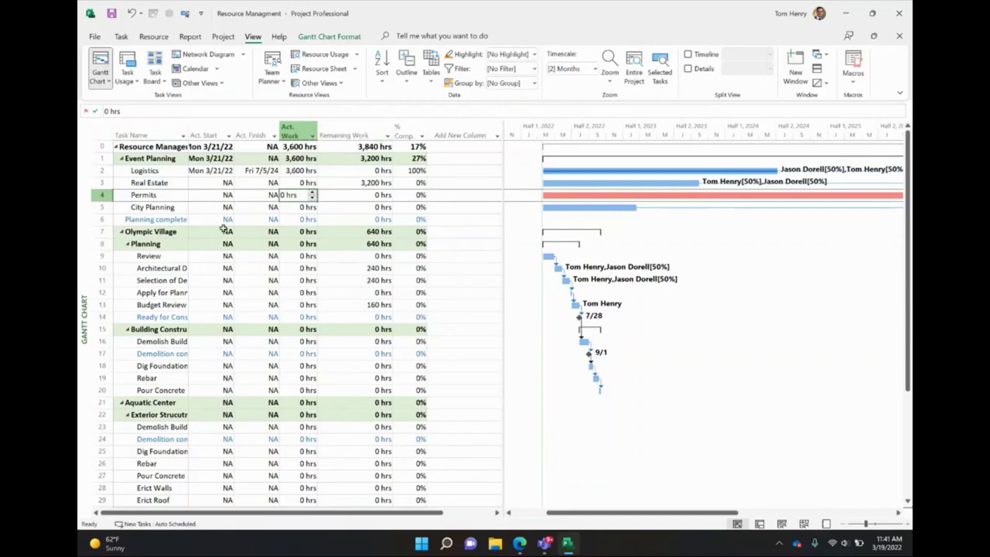
Change Logistics' actual finish to July 25, 2024, then select Real Estate's actual work.
click(205, 172)
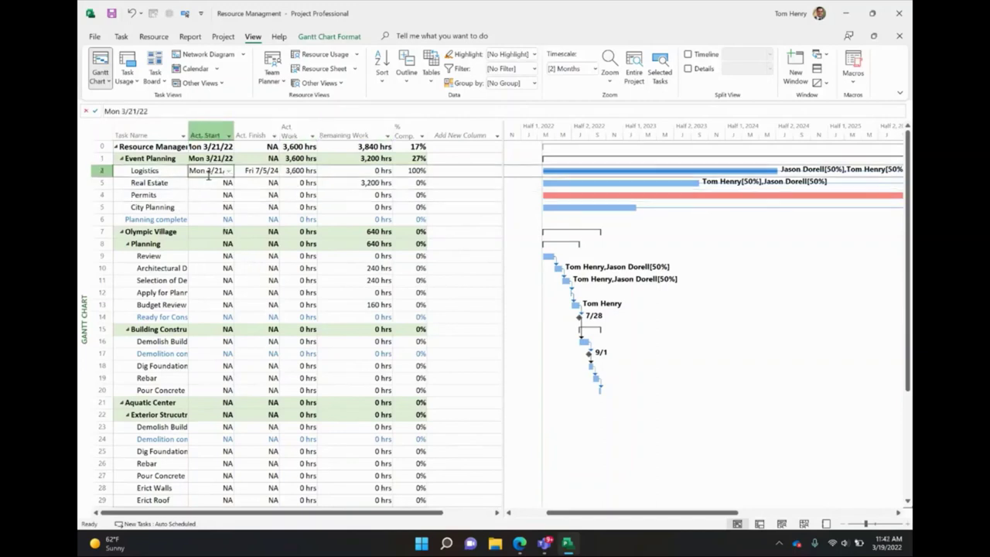
click(260, 170)
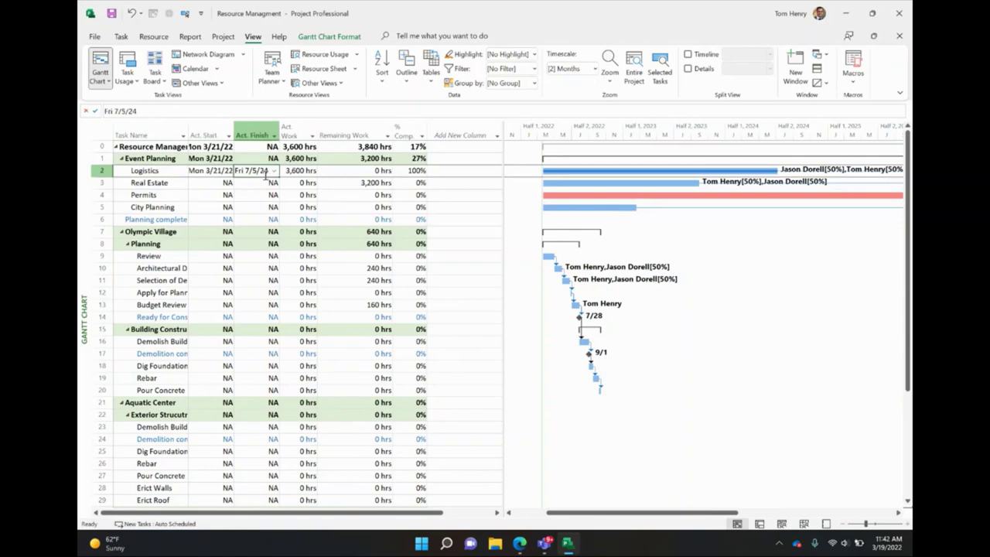
click(273, 171)
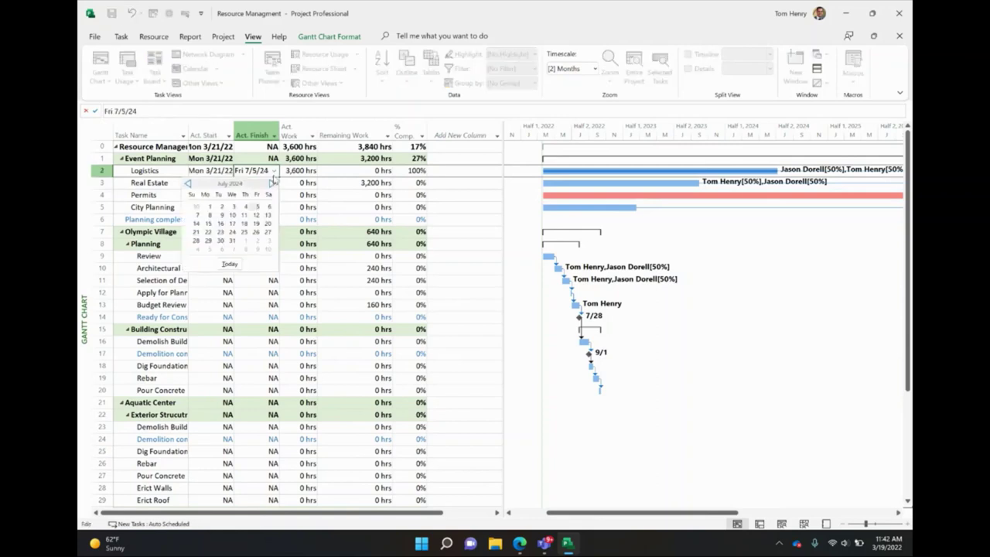
click(244, 231)
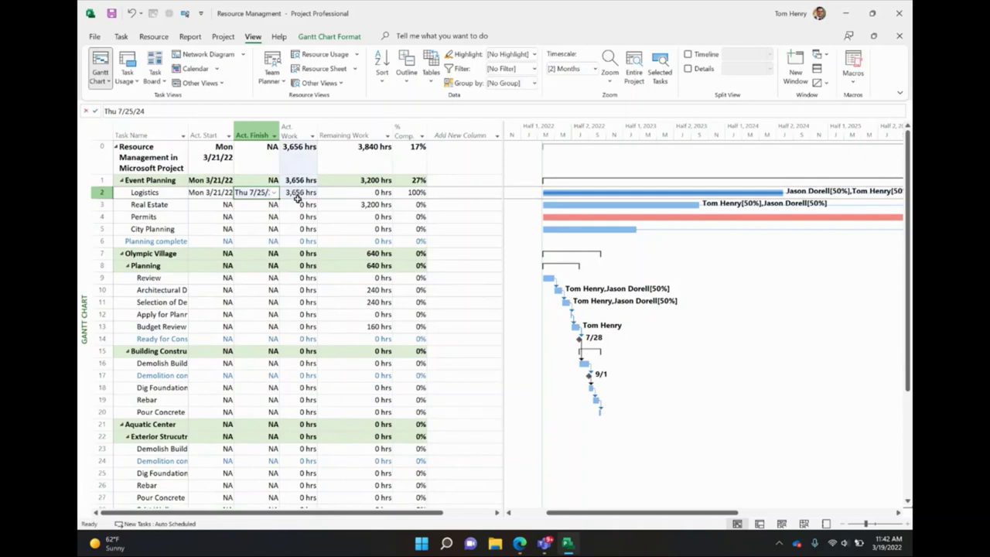
click(165, 208)
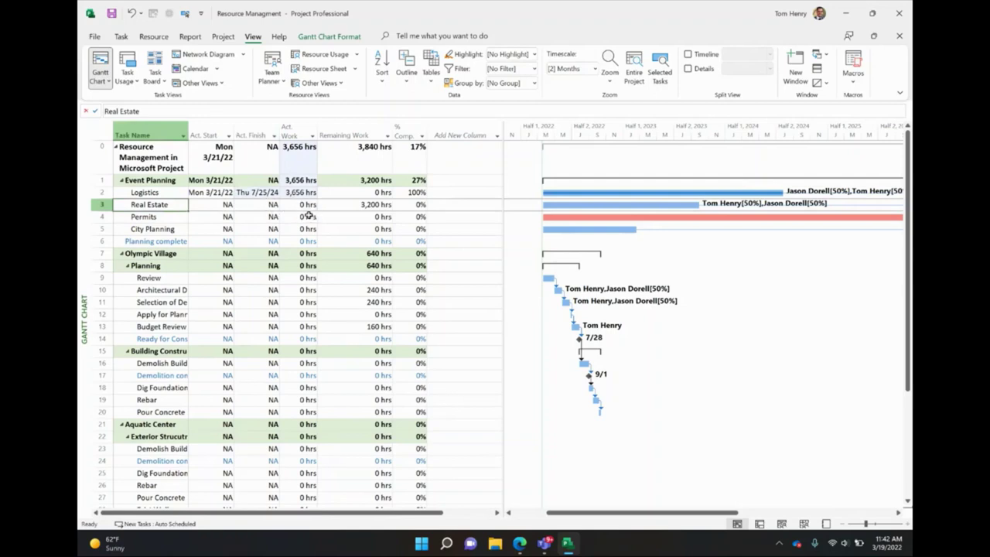
click(304, 206)
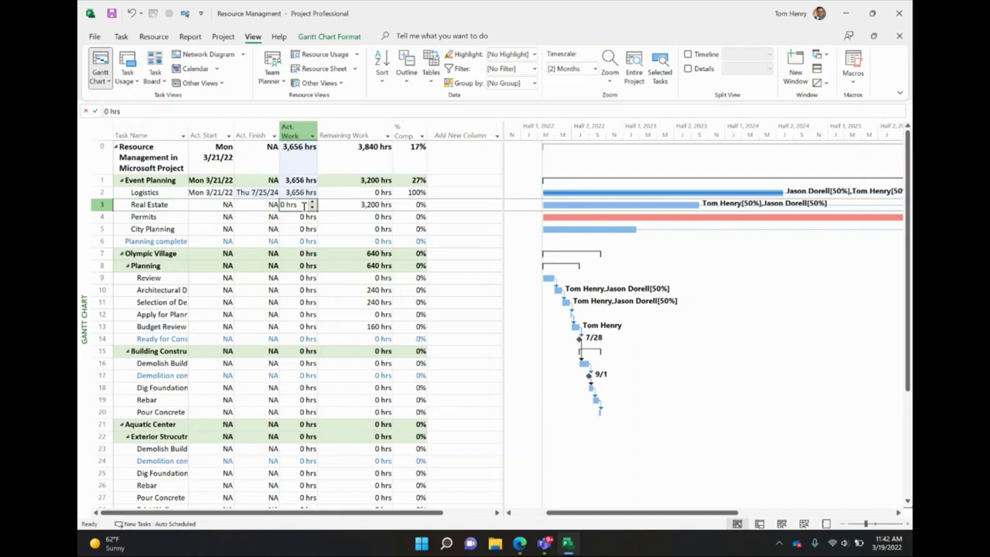
Enter 40 hours actual work and 4000 hours remaining work for Real Estate.
text(40)
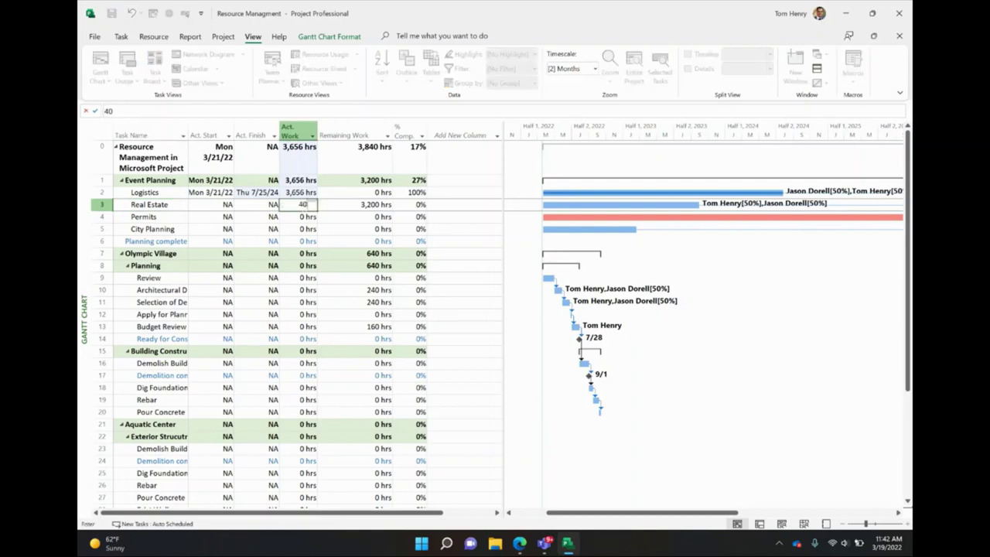
key(Tab)
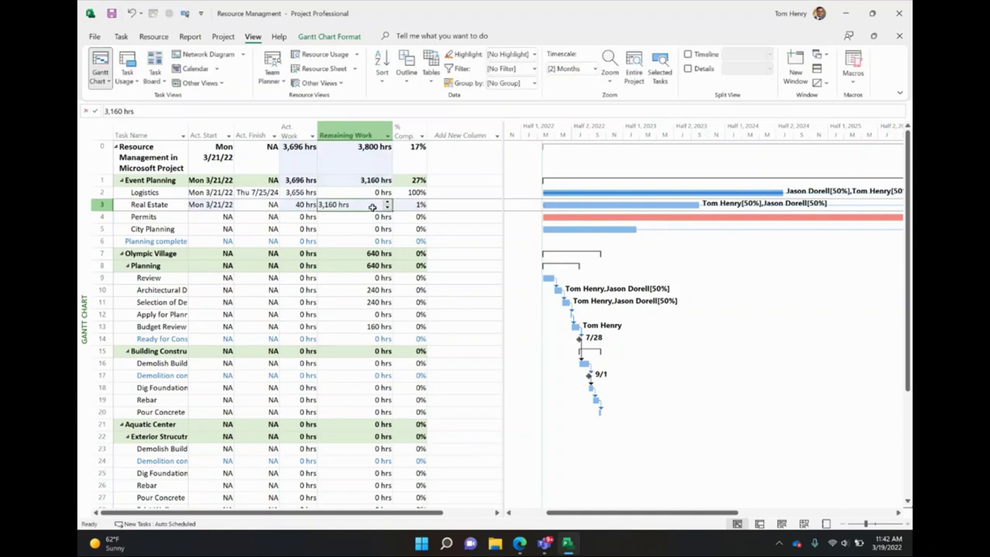
text(4000)
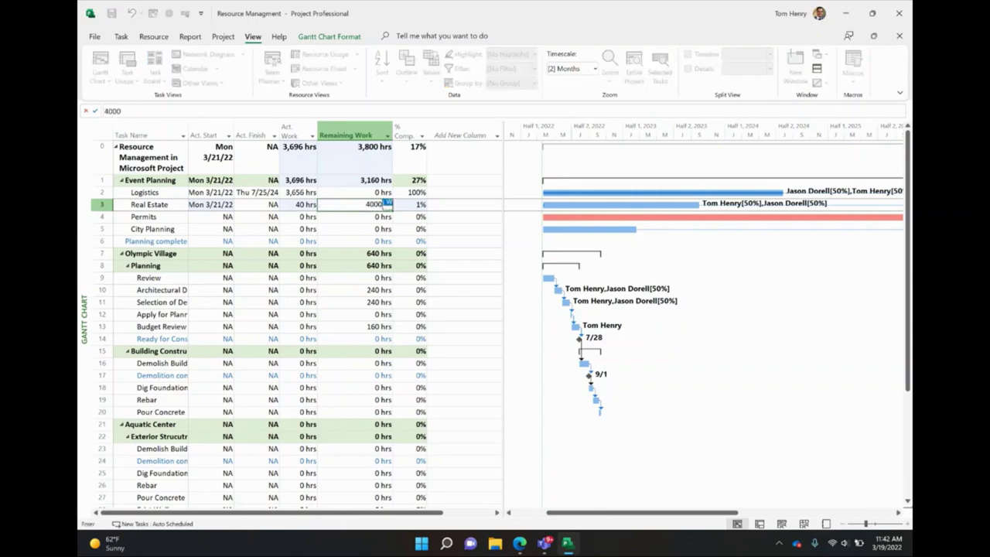
key(Return)
click(359, 204)
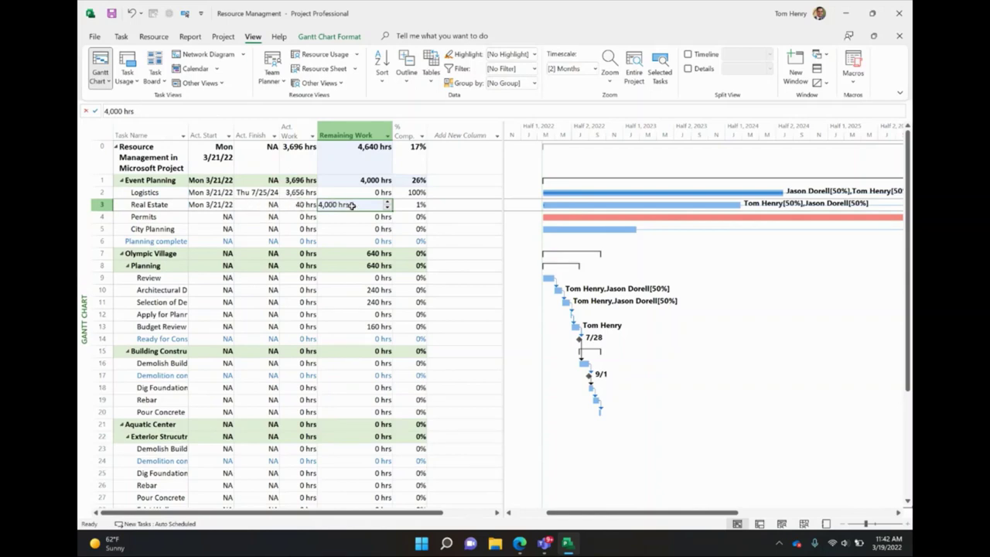
Change Real Estate's actual work to 5,000 hours and remaining work to 10 hours.
key(Left)
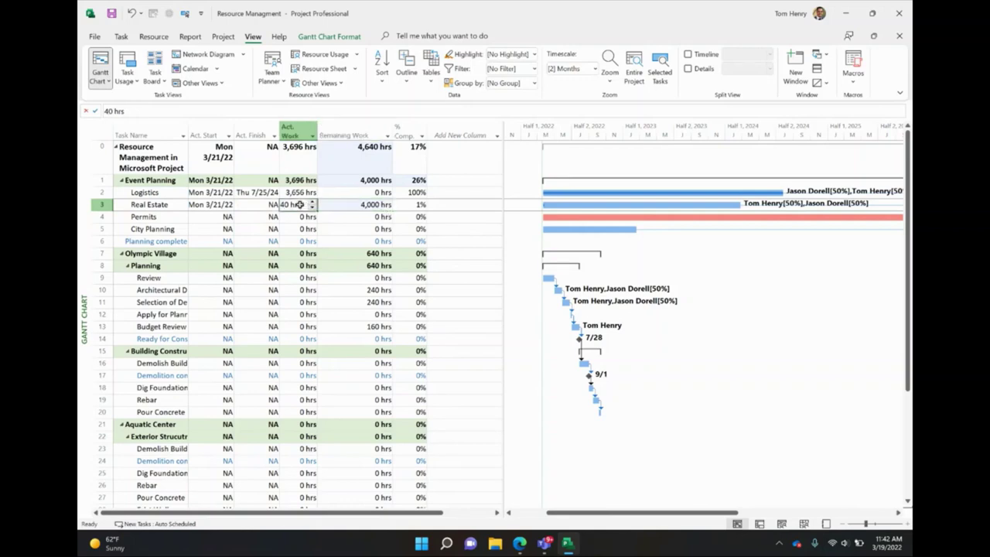
text(5000)
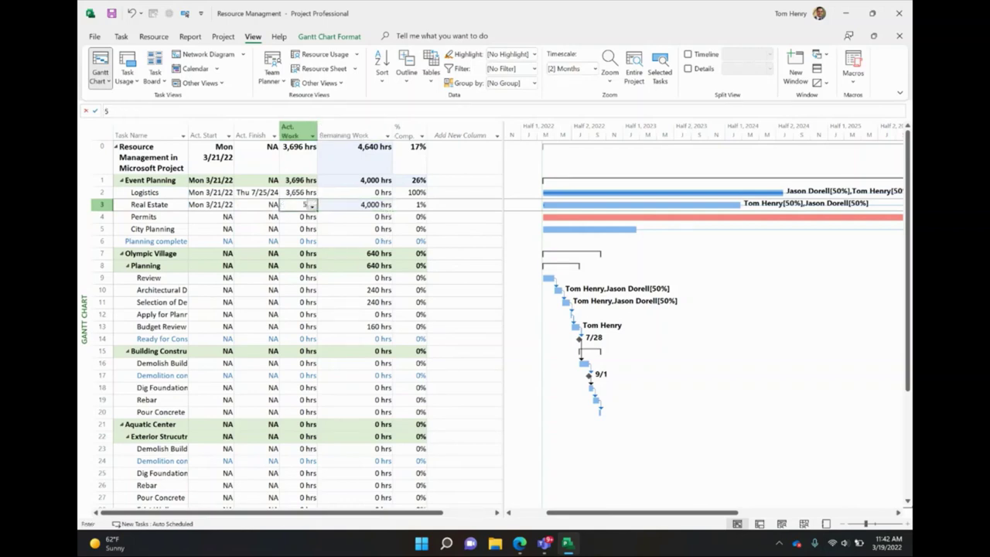
click(356, 276)
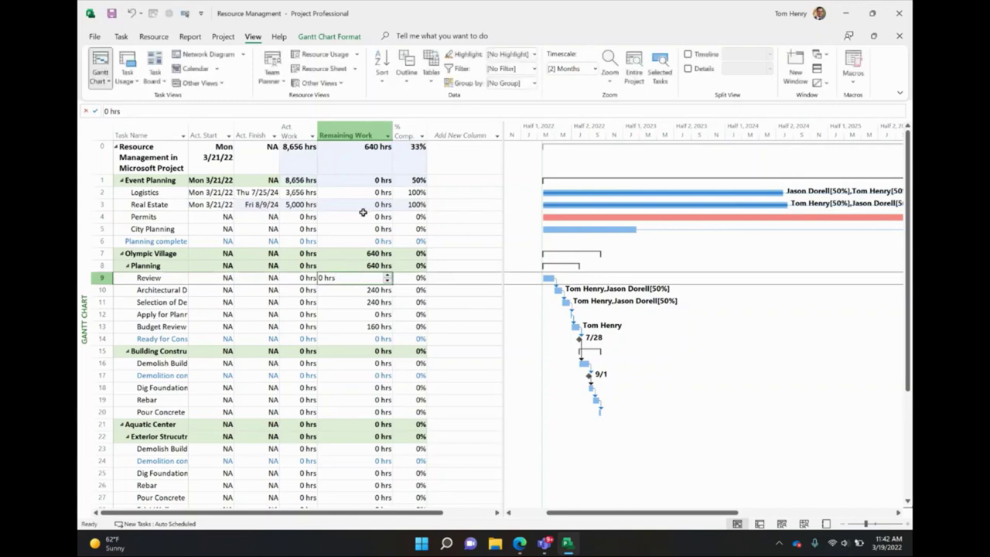
click(363, 201)
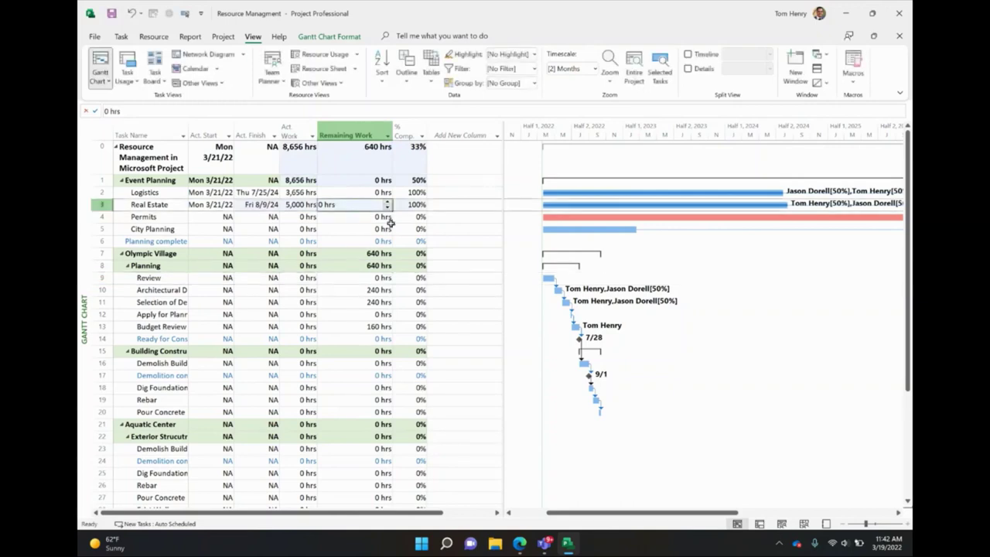
text(10)
key(Return)
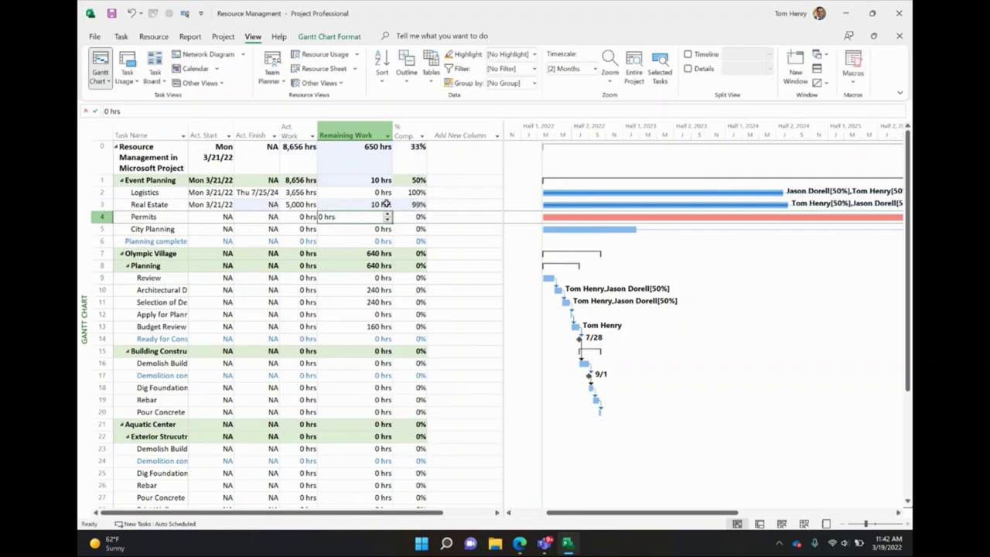
Set Real Estate's actual work to 5,200 hours, finishing it on Fri 9/13/24.
click(363, 205)
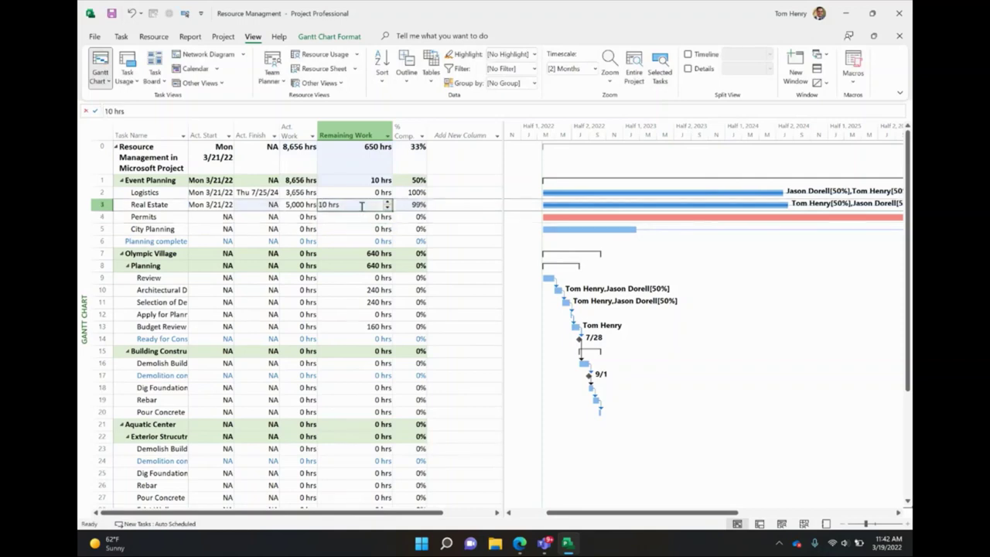
key(Left)
text(5)
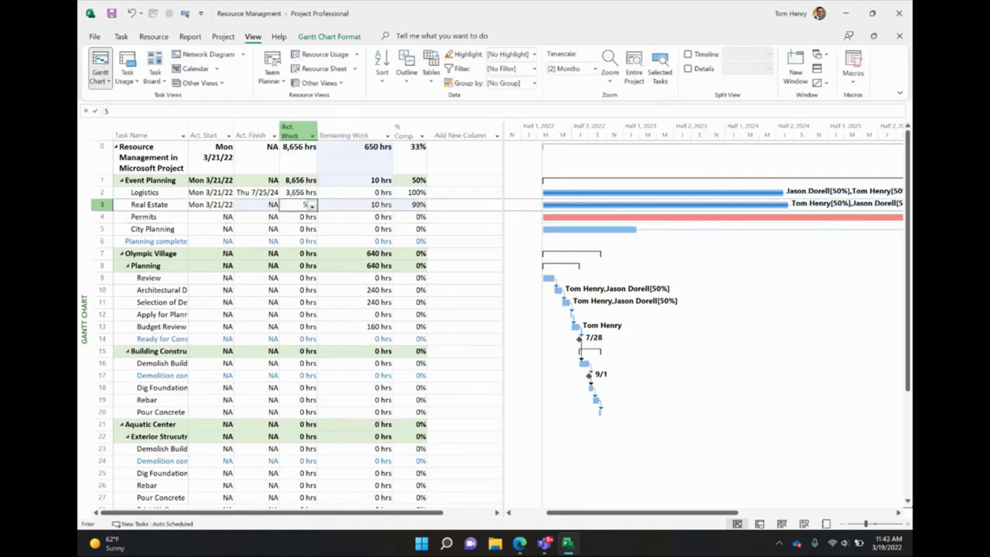
text(,200)
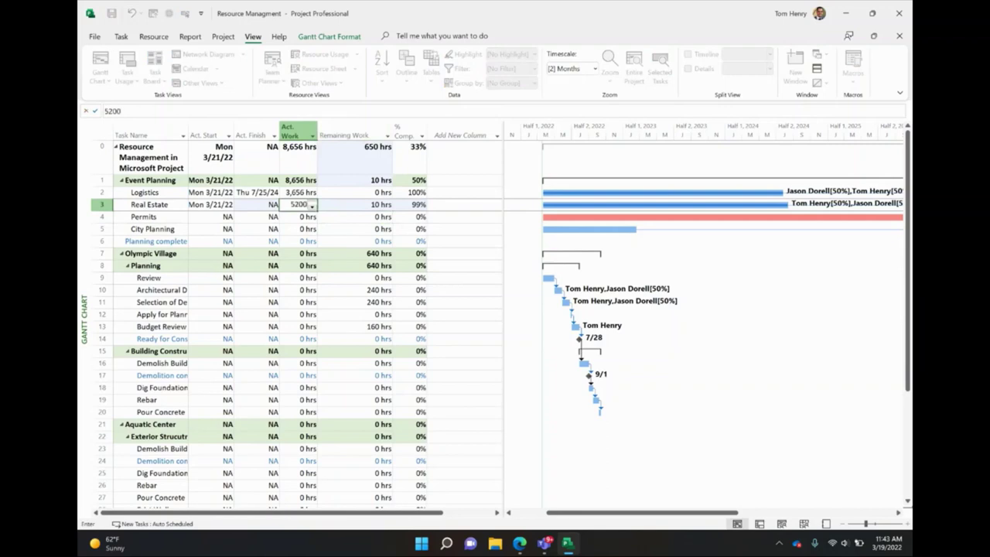
key(Return)
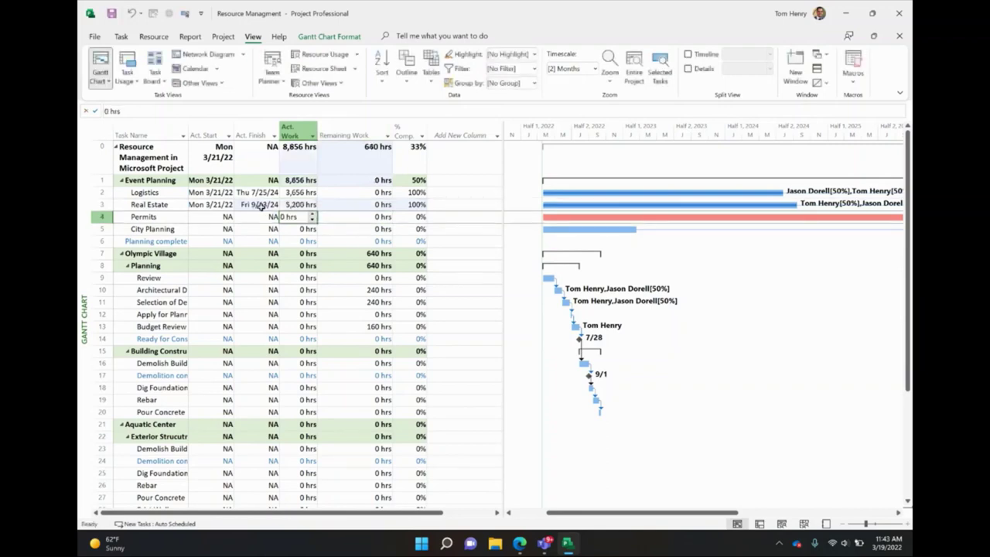
click(261, 205)
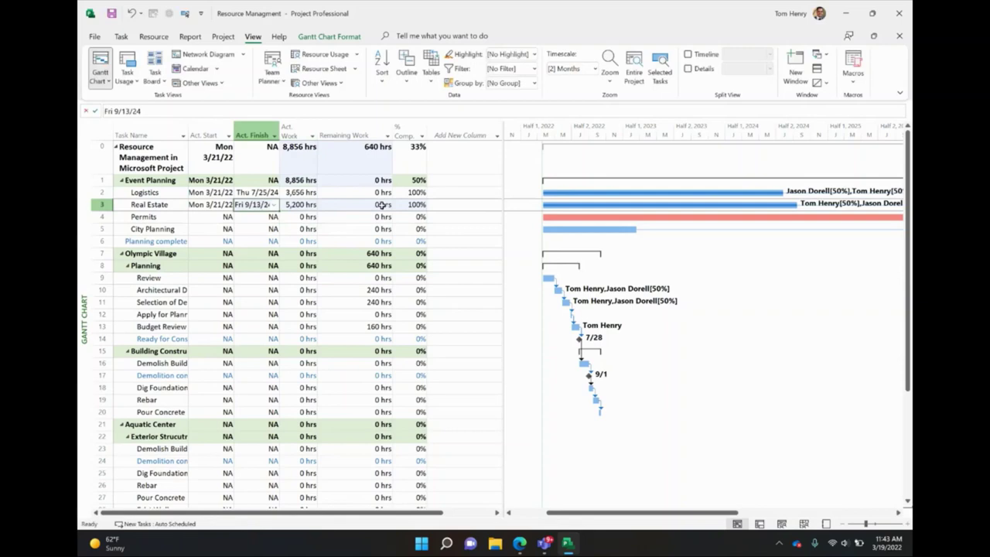
click(164, 203)
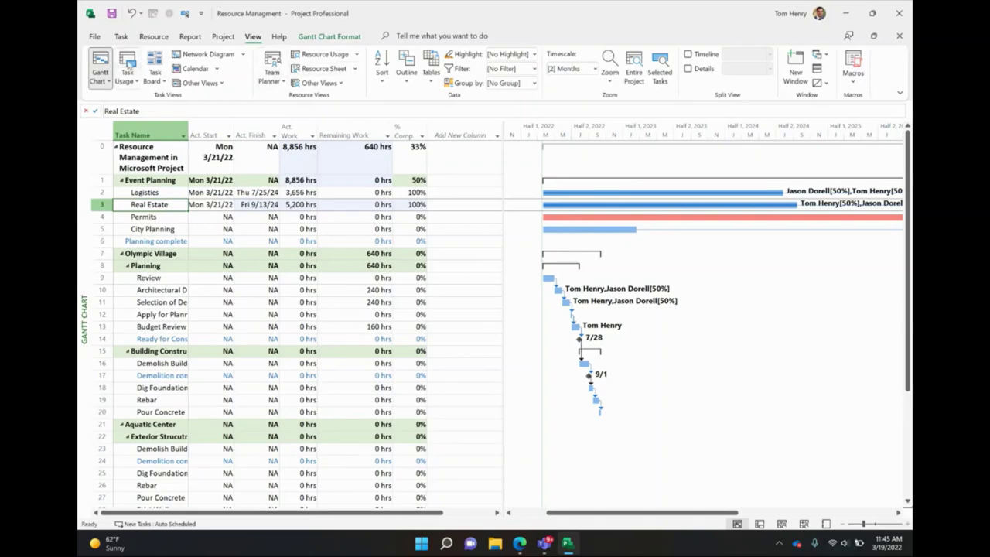
click(128, 67)
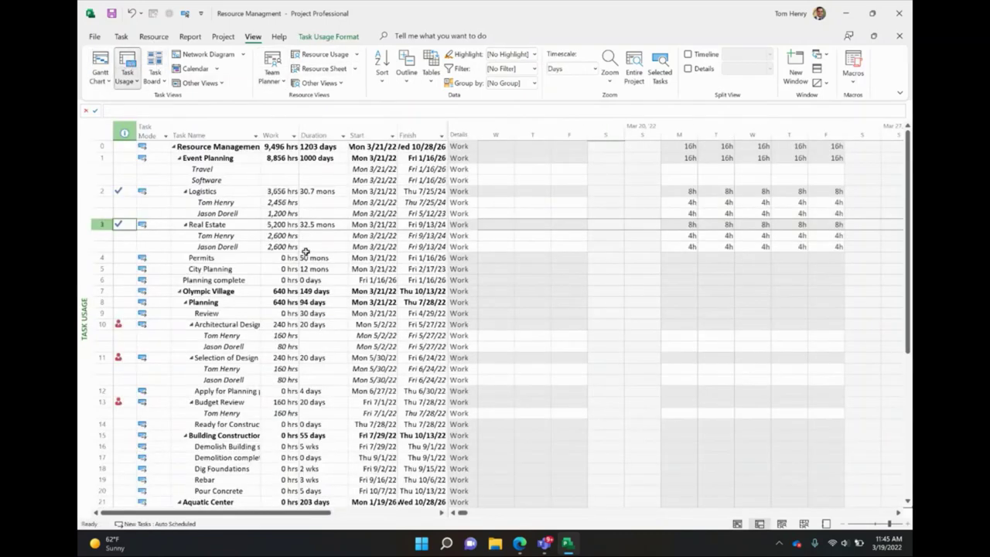
click(226, 192)
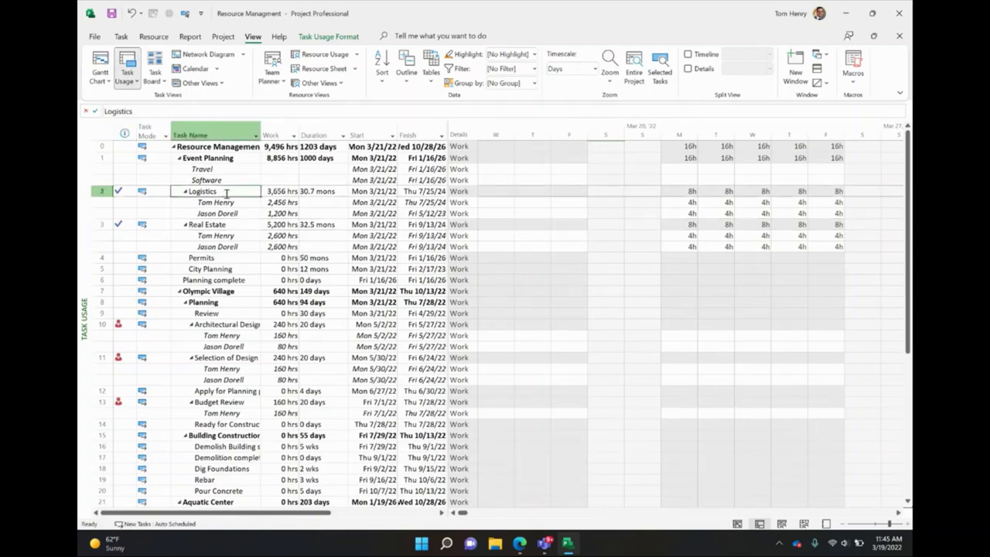
click(231, 202)
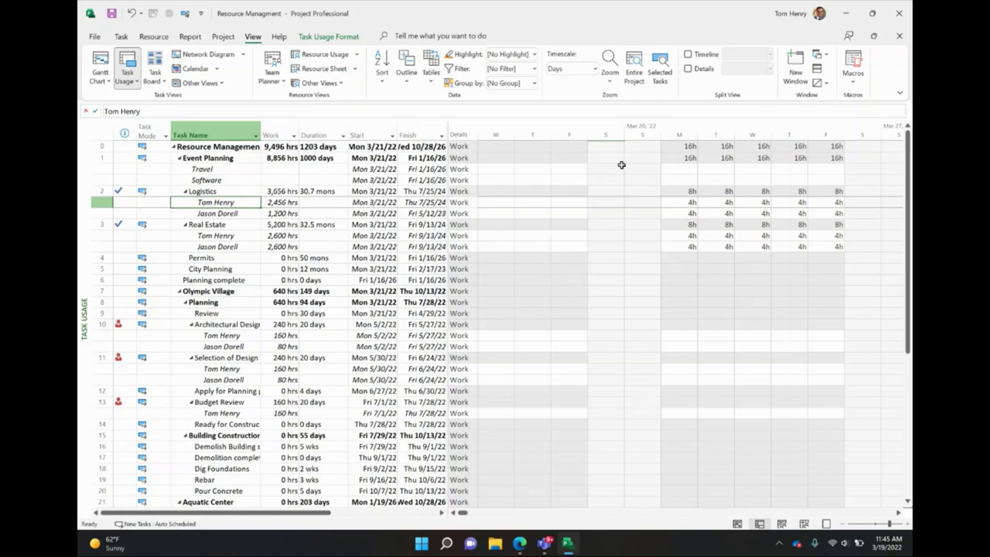
click(228, 213)
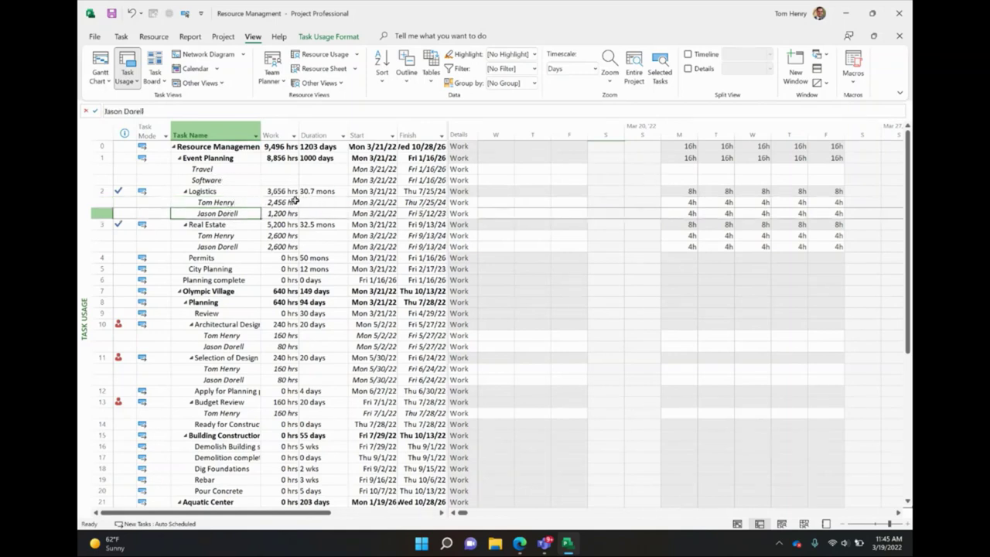
click(288, 211)
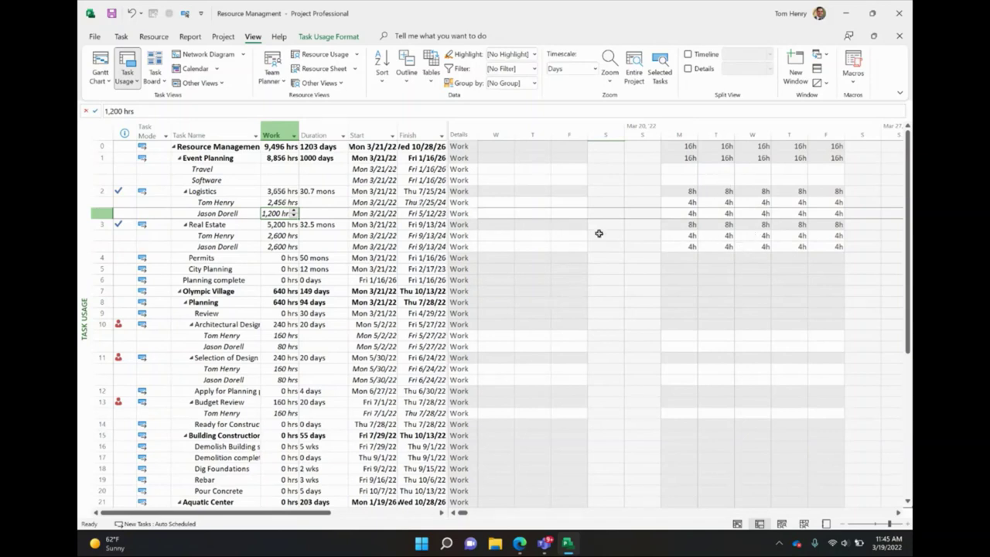
click(898, 512)
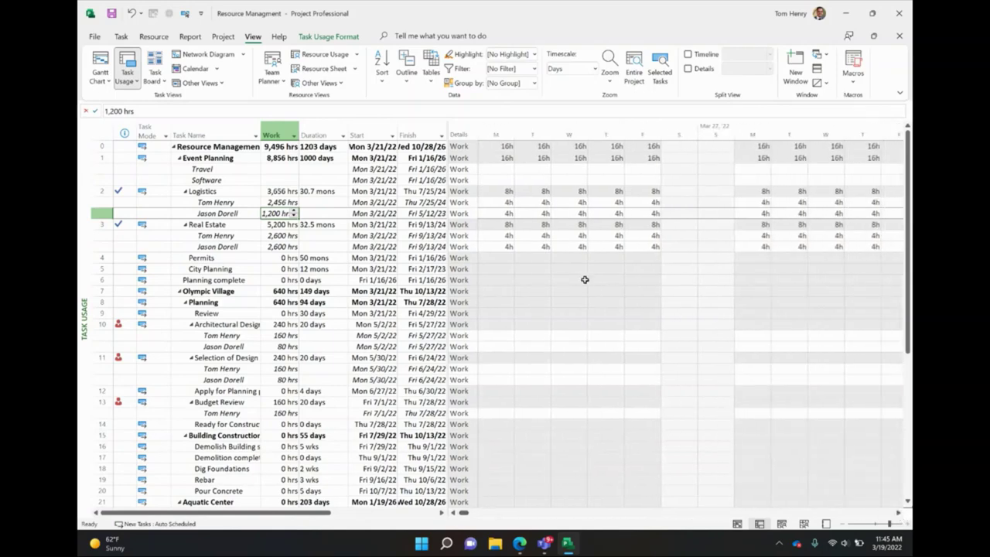
Add Actual Work rows to the daily timescale grid and select City Planning.
right_click(467, 230)
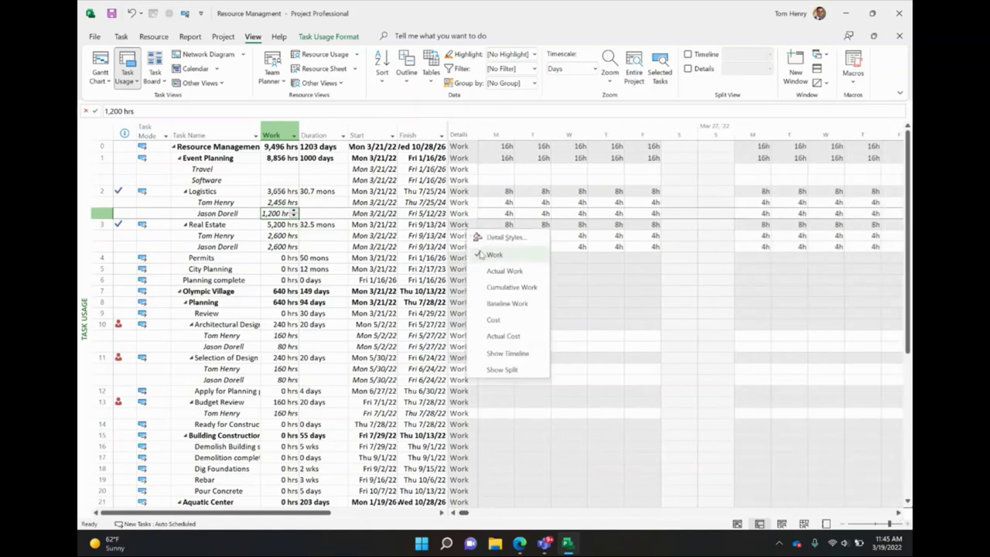
click(499, 270)
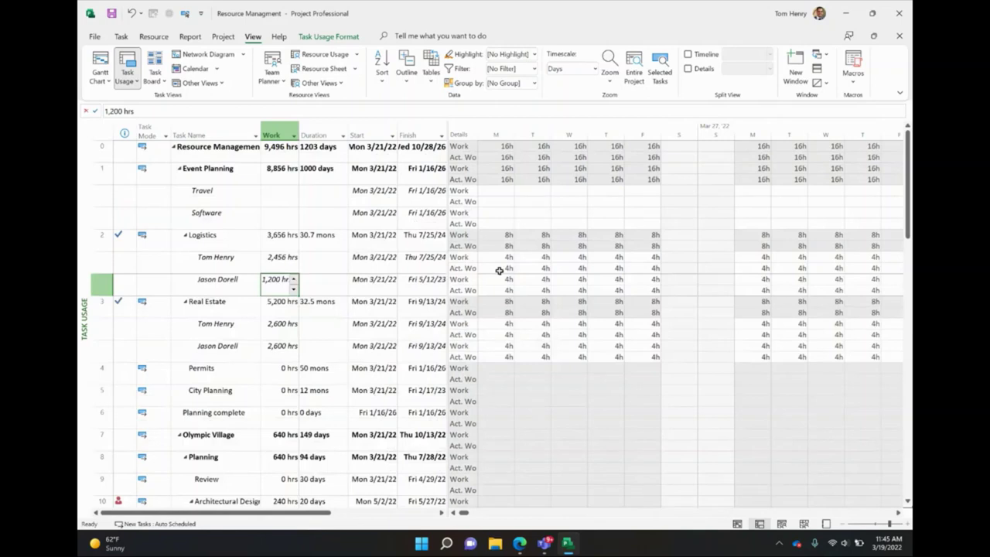
click(502, 291)
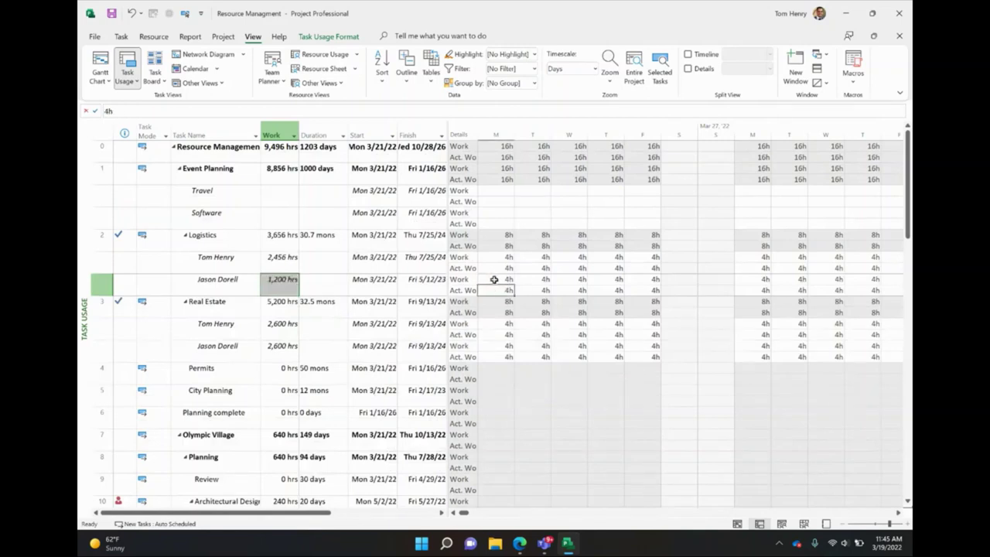
click(495, 279)
click(231, 393)
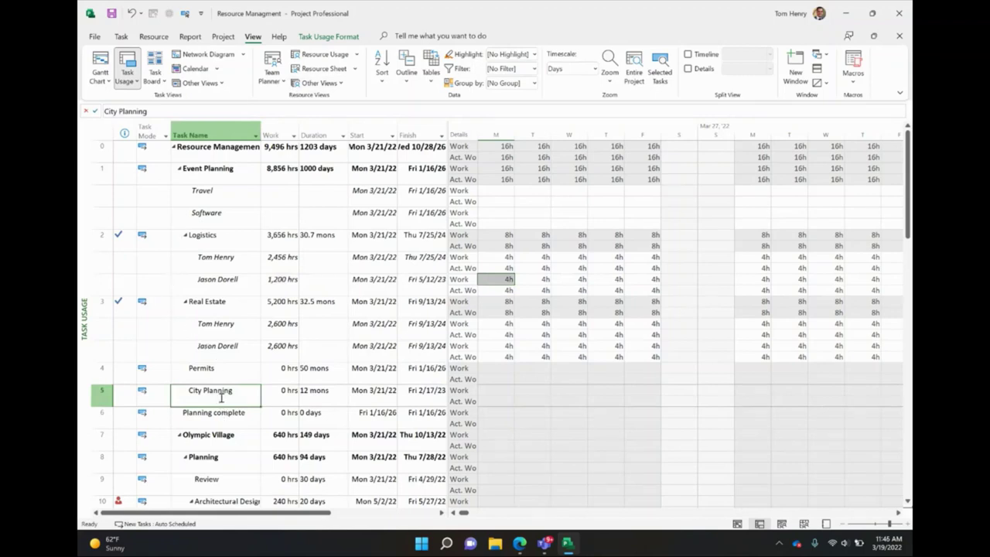
click(166, 40)
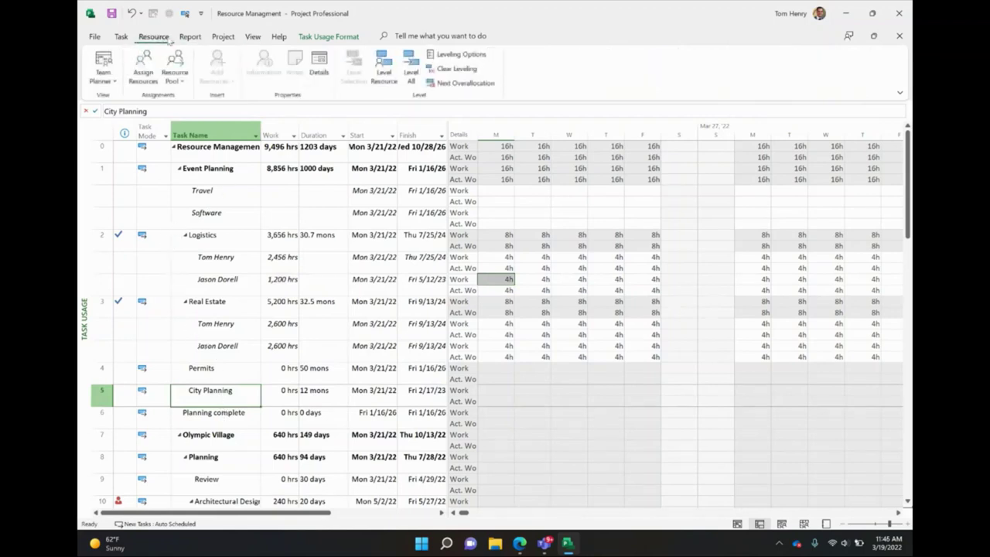
click(143, 66)
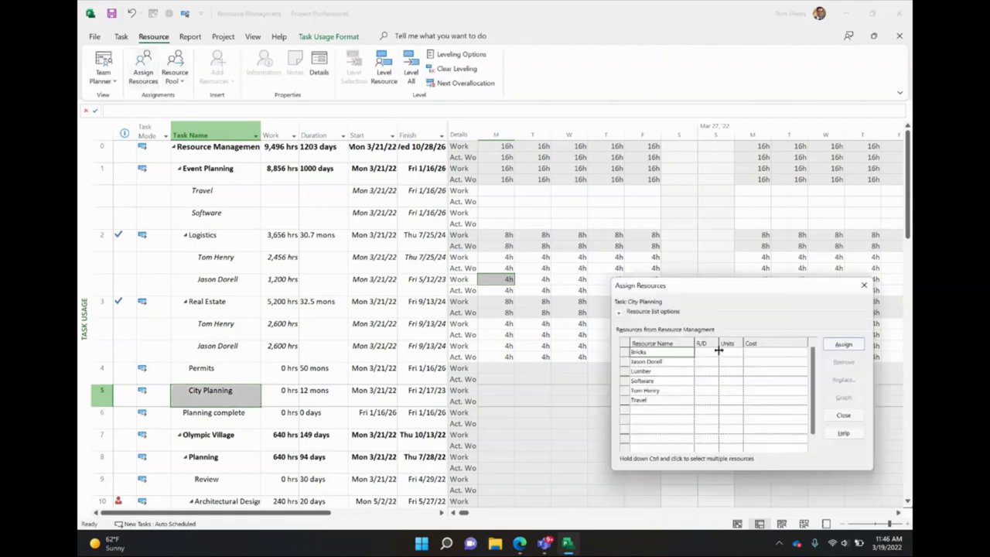
click(670, 363)
click(661, 390)
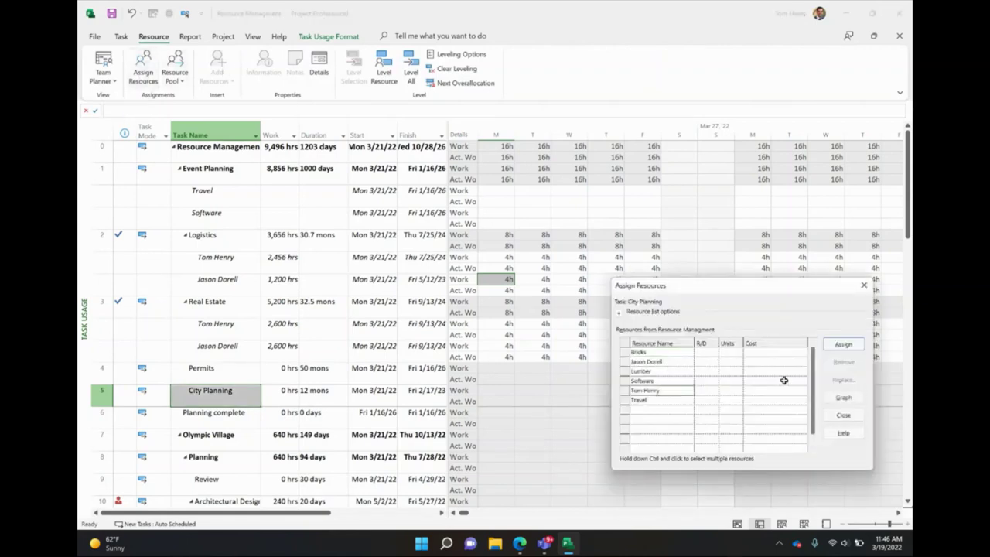
click(842, 344)
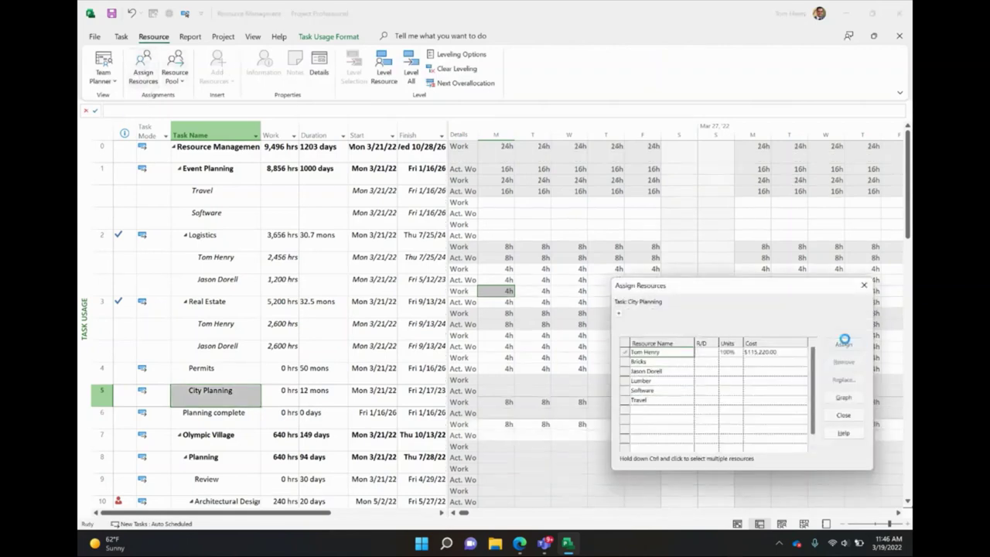
click(843, 414)
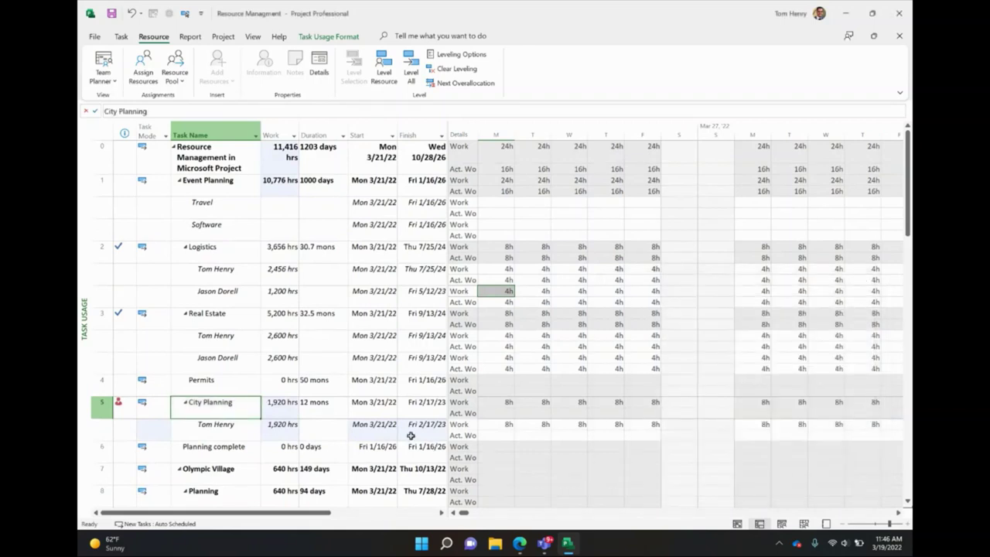
click(377, 430)
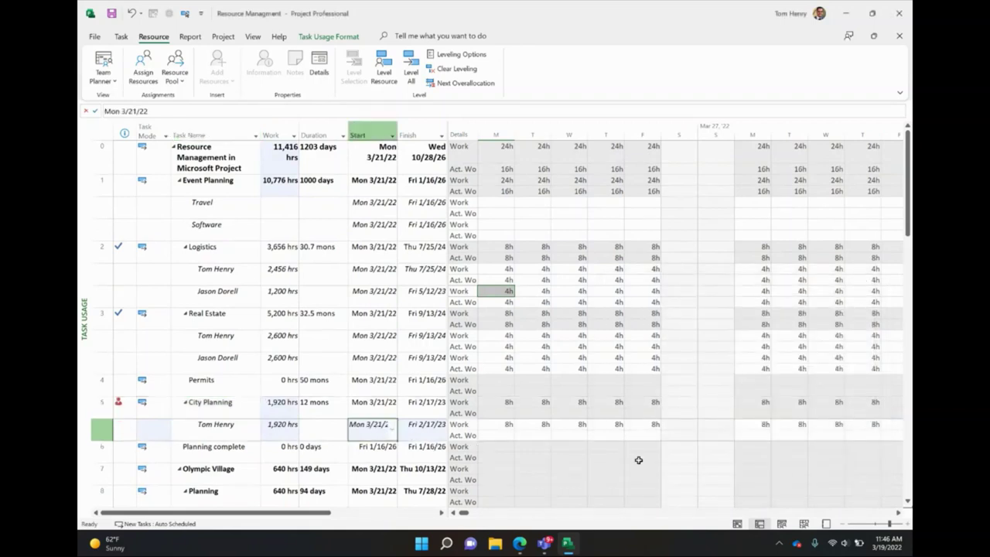
key(ctrl+shift+F5)
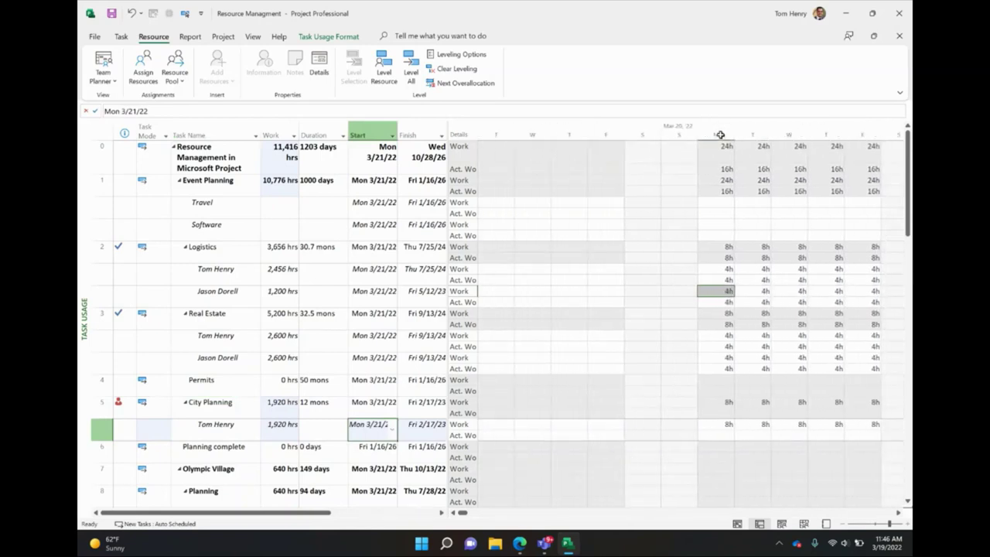
click(717, 135)
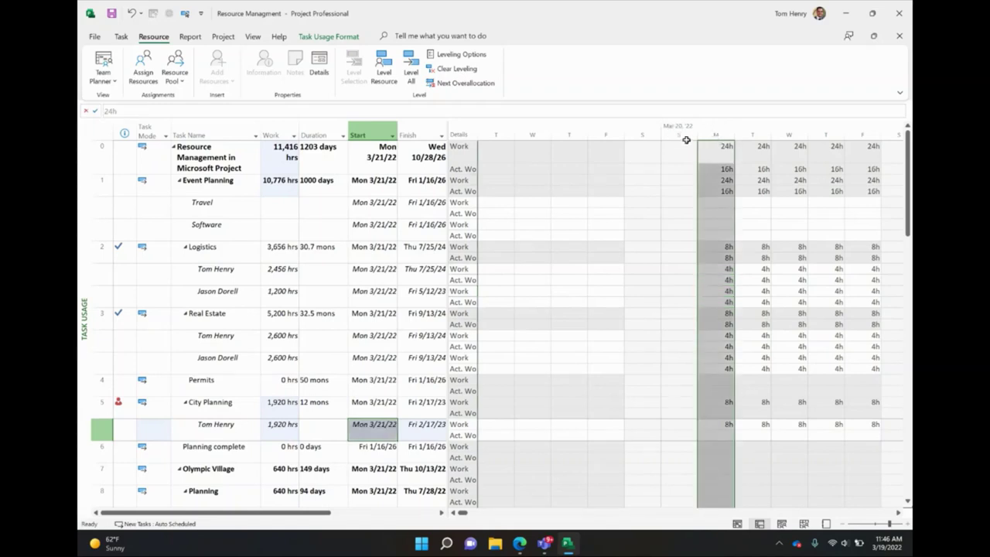
click(723, 436)
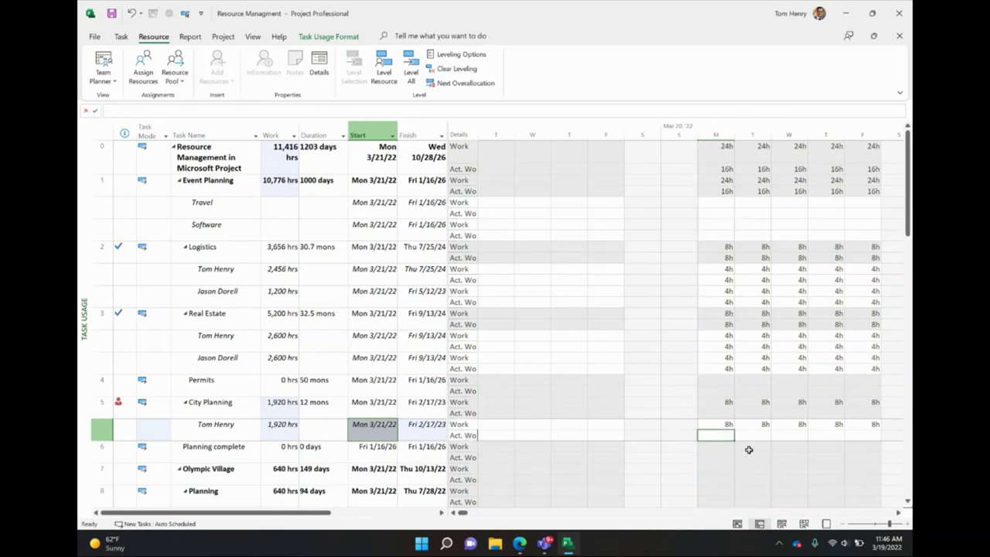
scroll(672, 439, right, 2)
scroll(735, 448, right, 2)
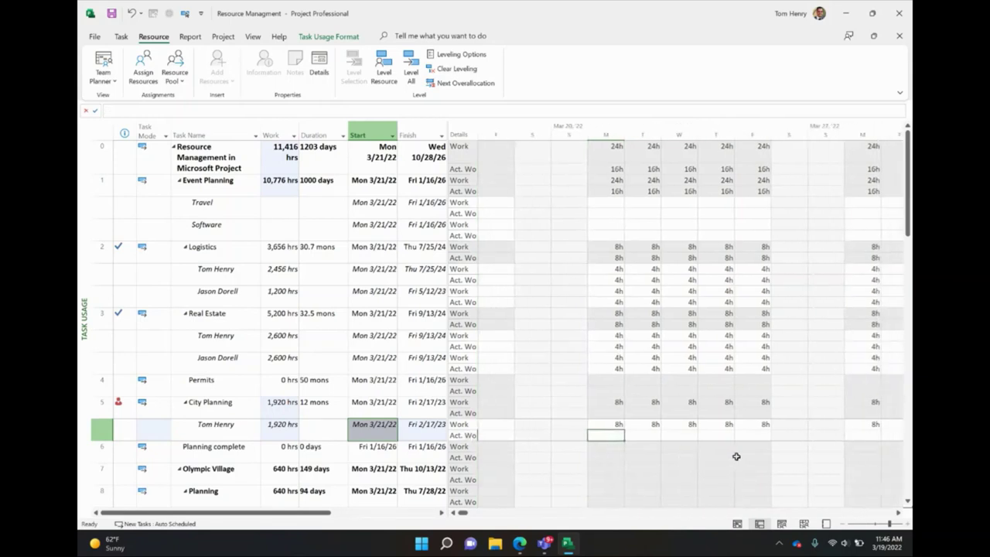
scroll(734, 456, right, 2)
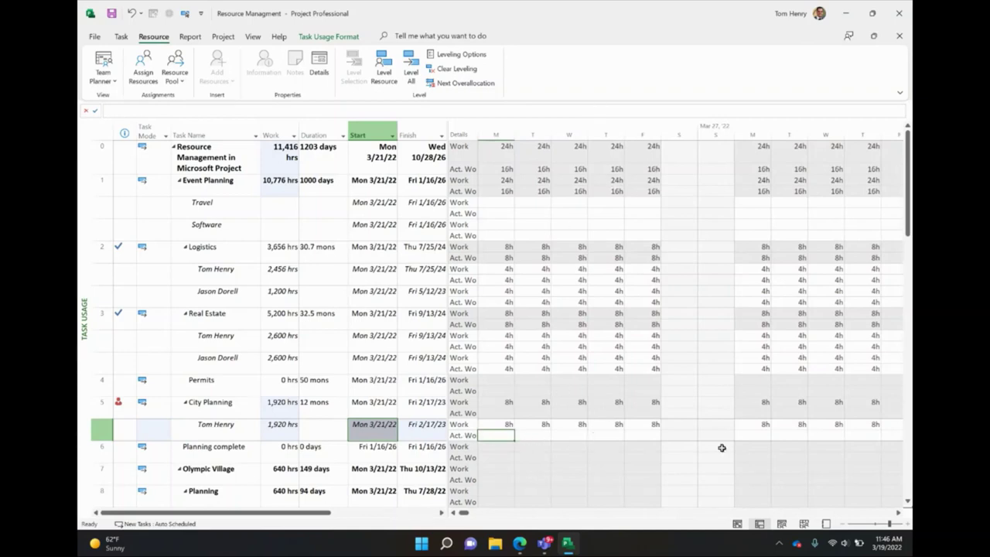
click(673, 435)
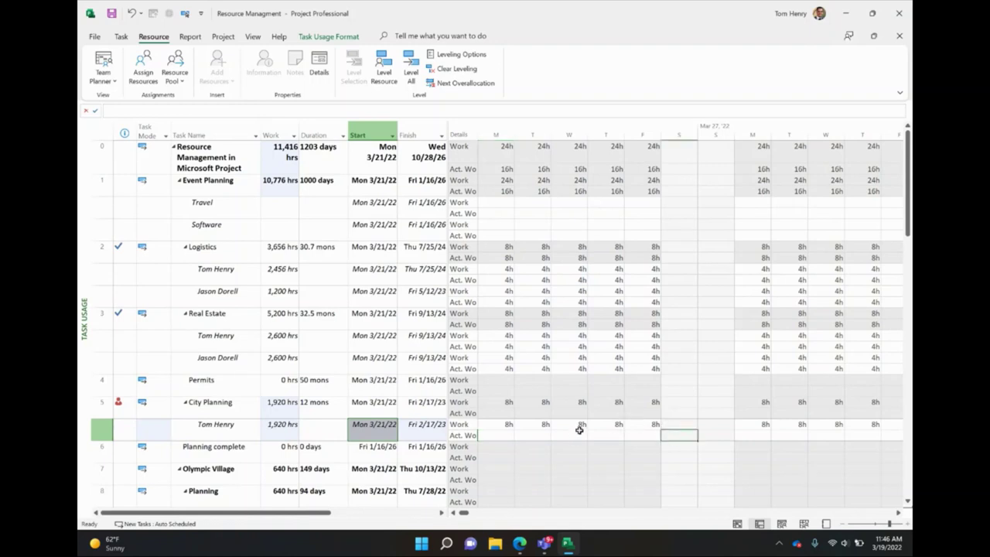
scroll(579, 430, left, 3)
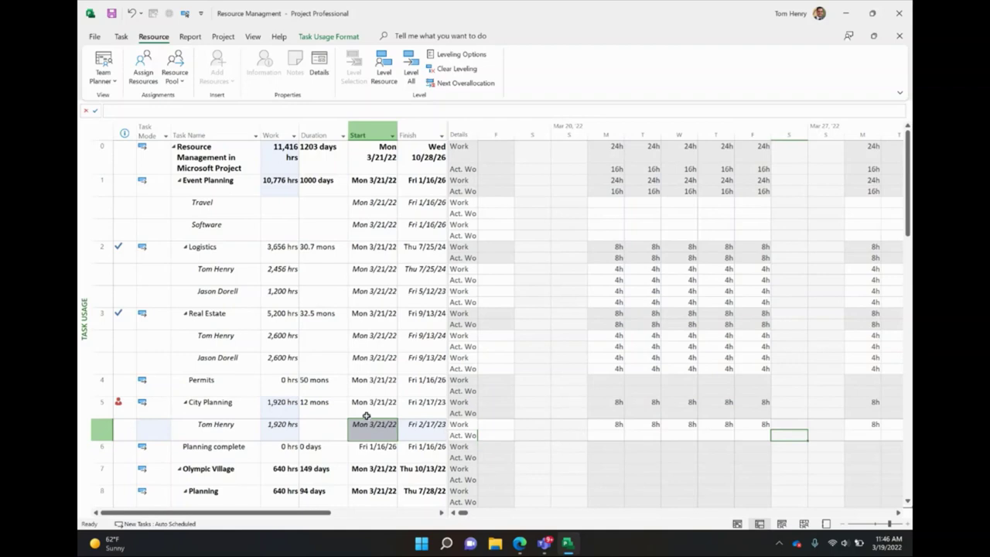
click(618, 437)
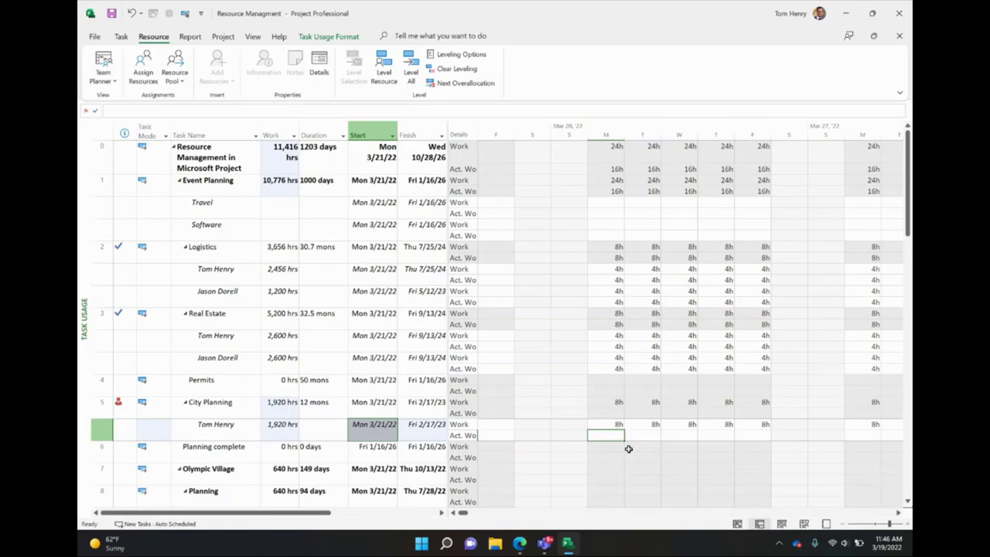
text(4)
key(Tab)
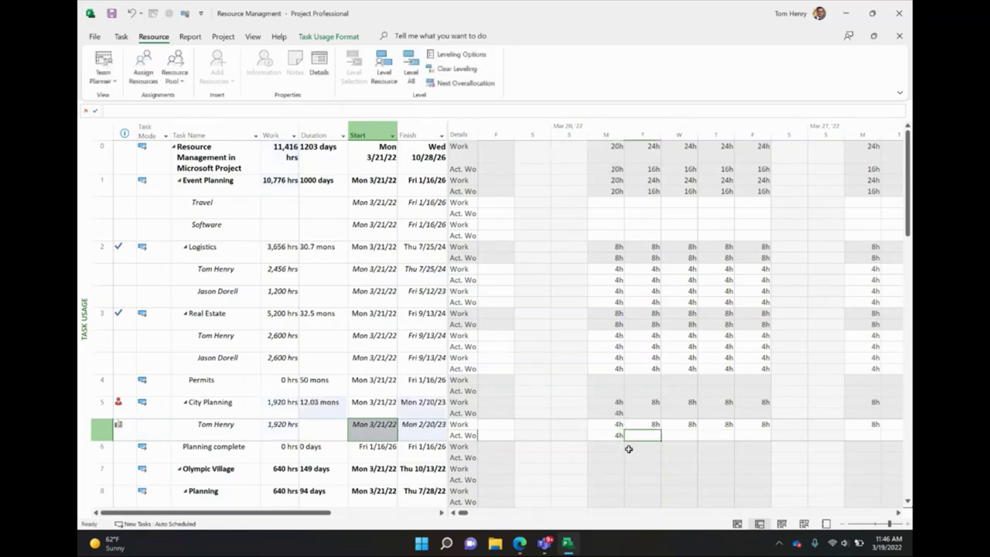
text(9)
key(Tab)
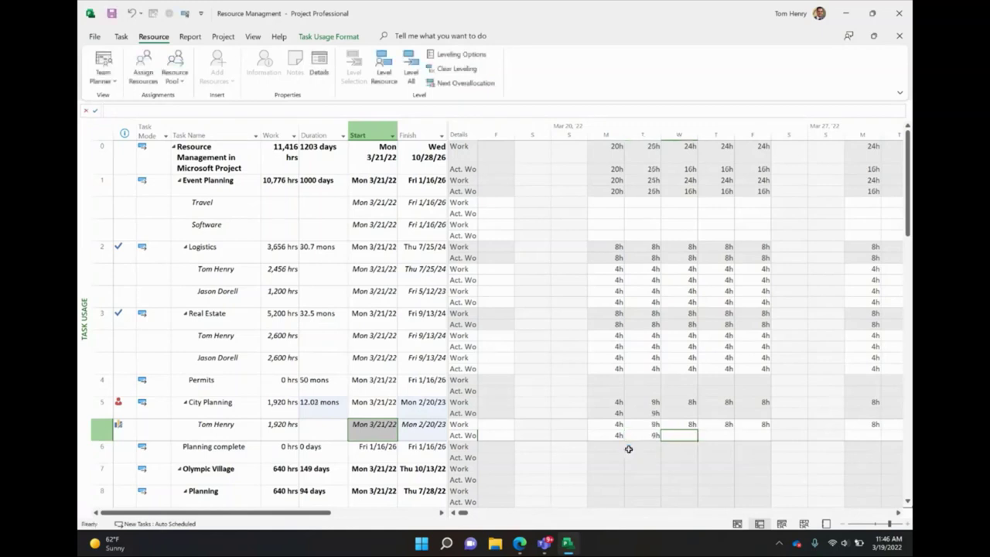
text(8)
key(Tab)
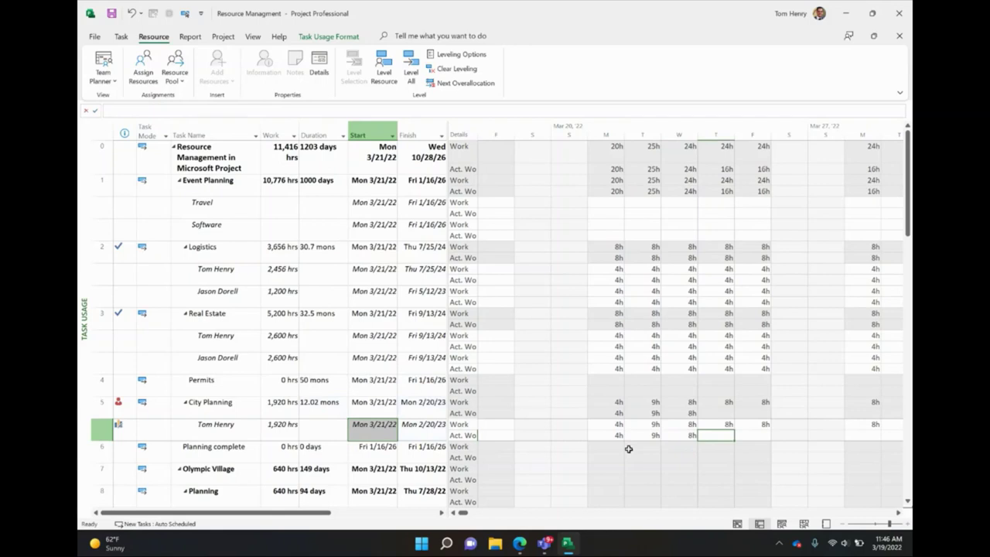
text(8h)
key(Tab)
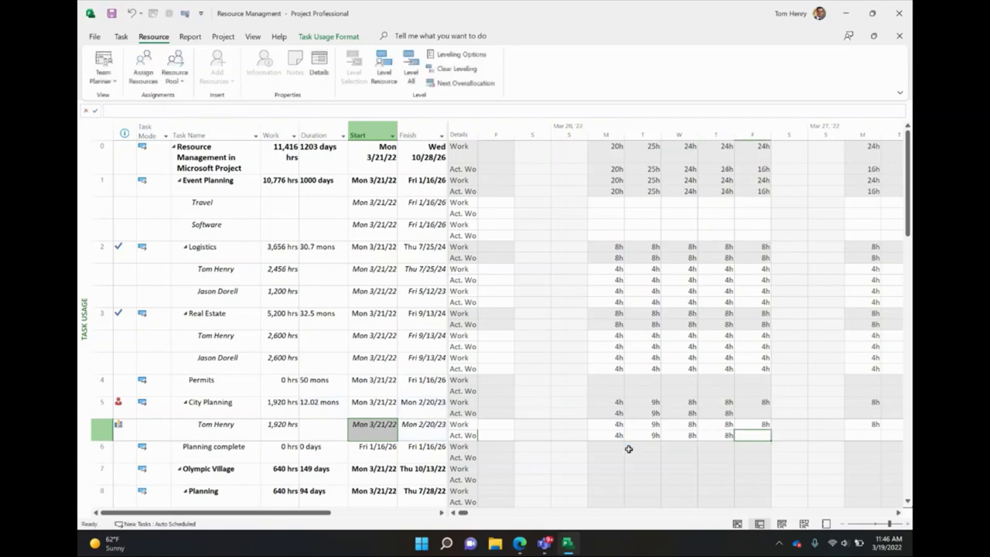
text(4)
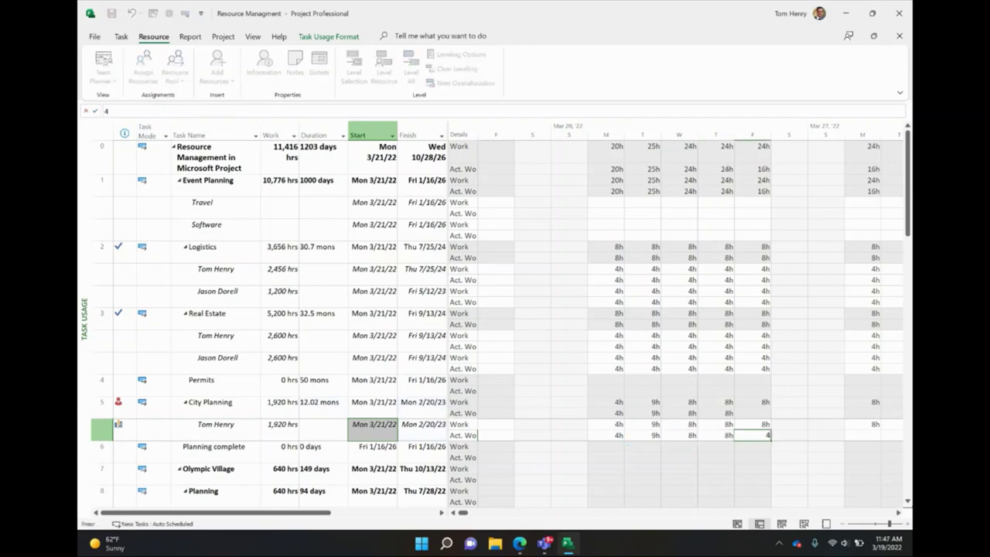
key(Tab)
key(Left)
key(Left)
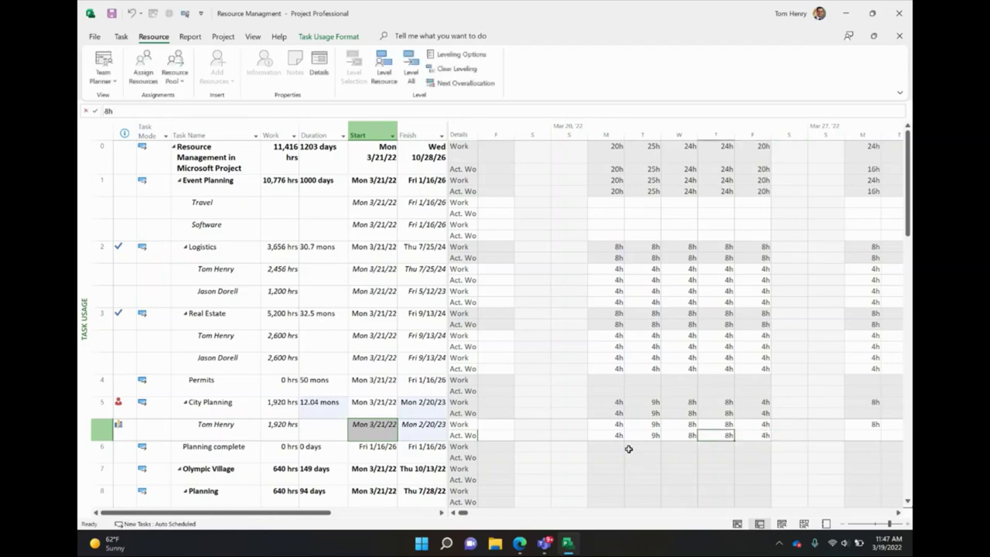
key(Left)
key(Left)
key(Left)
key(Right)
key(Right)
key(Right)
key(Right)
right_click(466, 427)
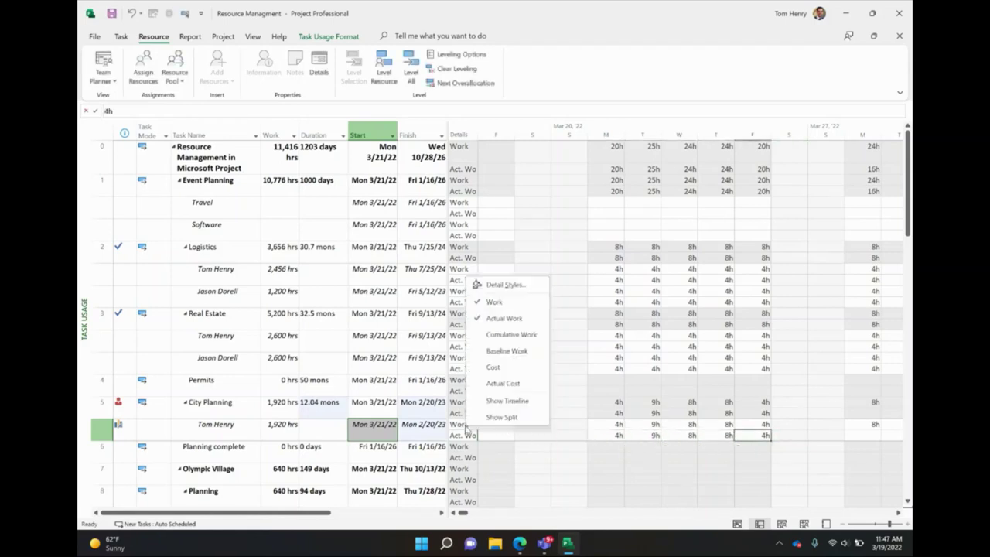
key(Escape)
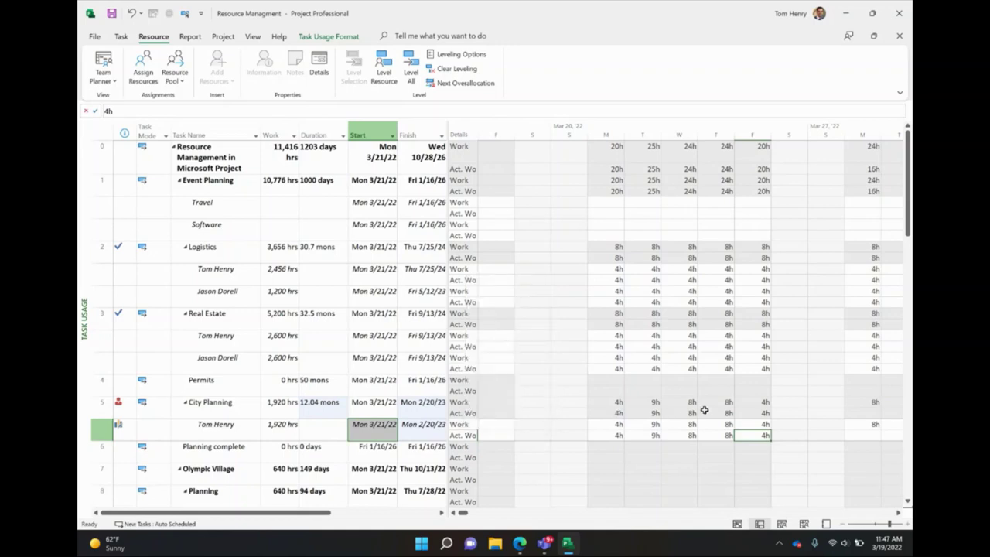
scroll(705, 409, right, 2)
scroll(704, 409, right, 2)
scroll(704, 410, right, 3)
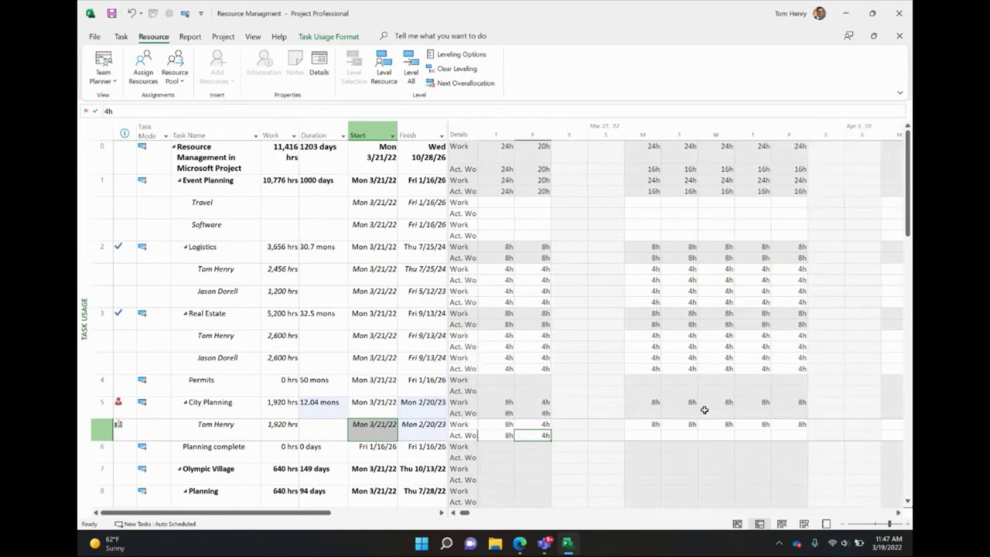
click(634, 435)
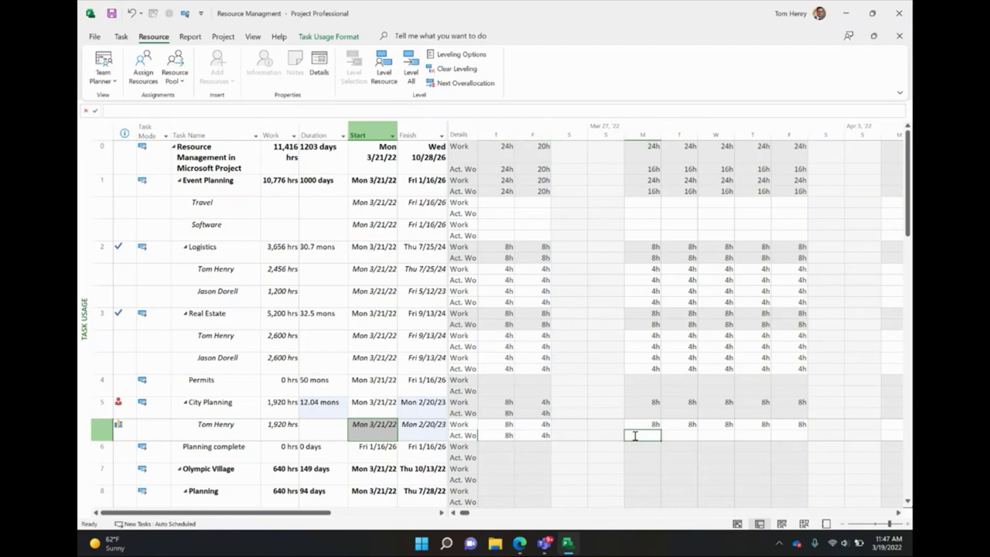
text(8	8	8	8	8)
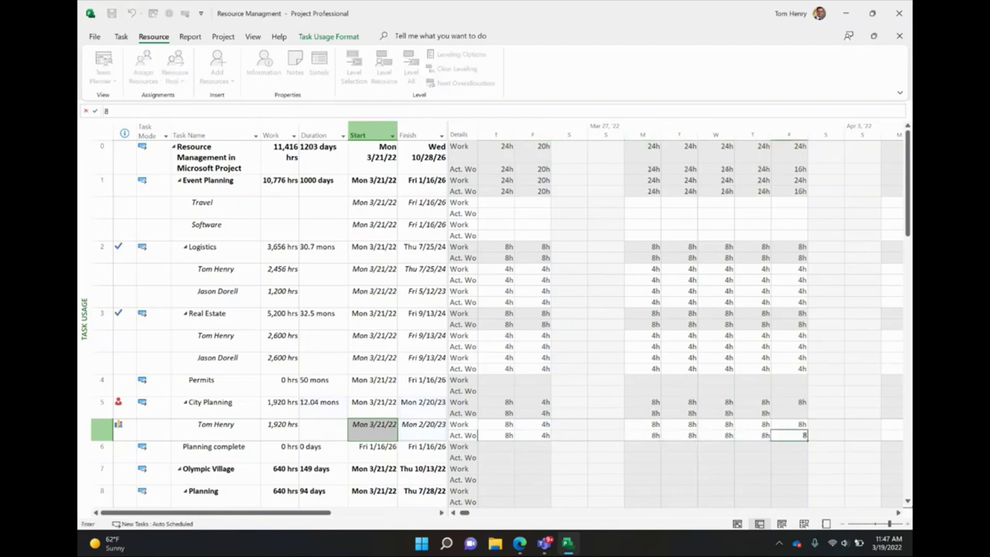
click(608, 368)
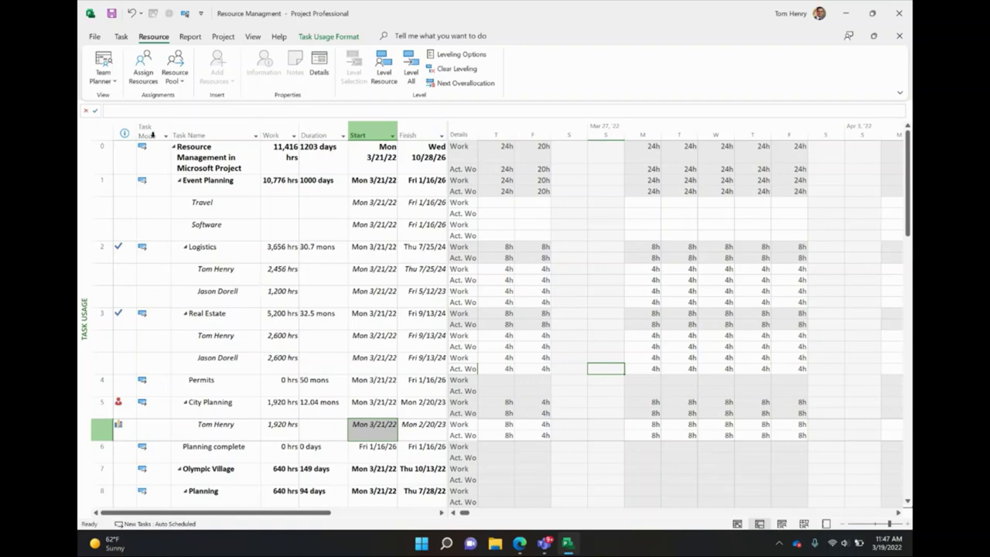
Return to the Gantt Chart tracking table to see City Planning's 73 hrs actual work and 4% complete.
click(121, 37)
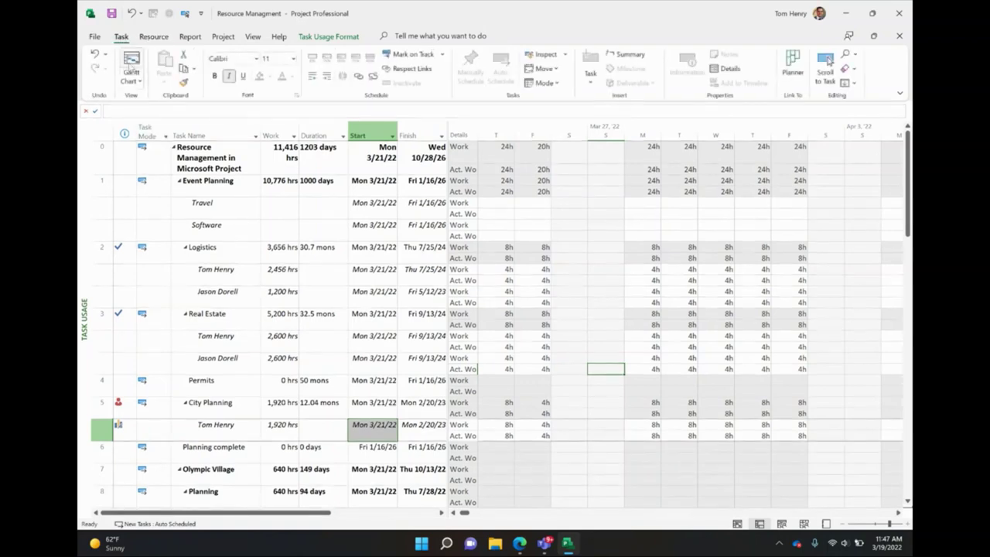
click(132, 63)
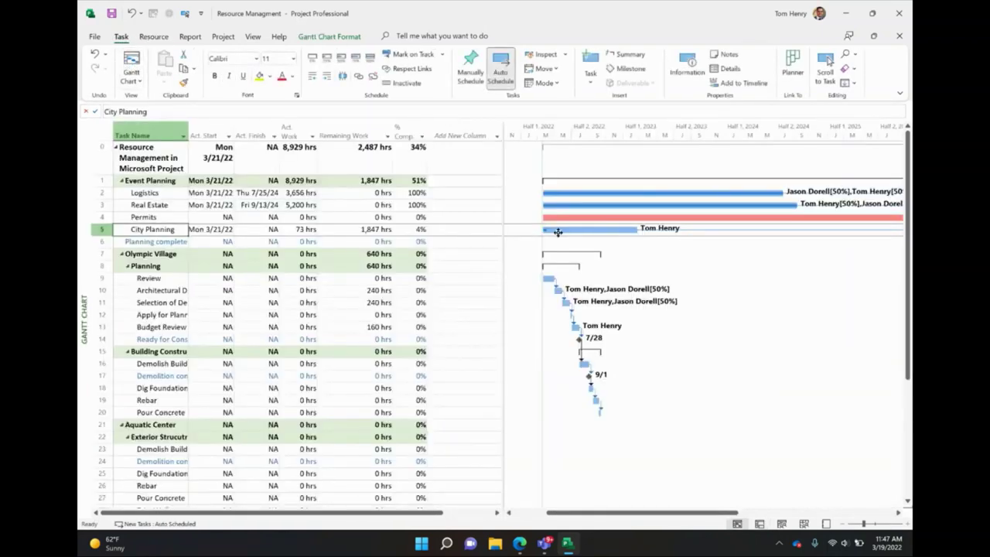